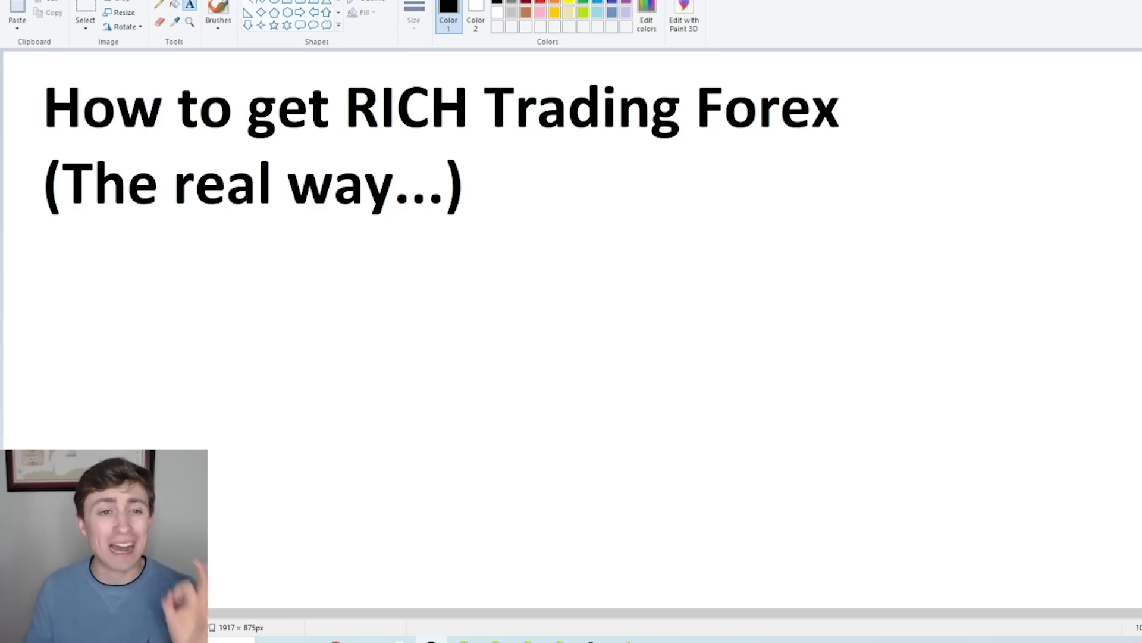
# Draw a freehand pencil line under "get RICH" in the title
pyautogui.moveTo(241, 137); pyautogui.dragTo(492, 141)
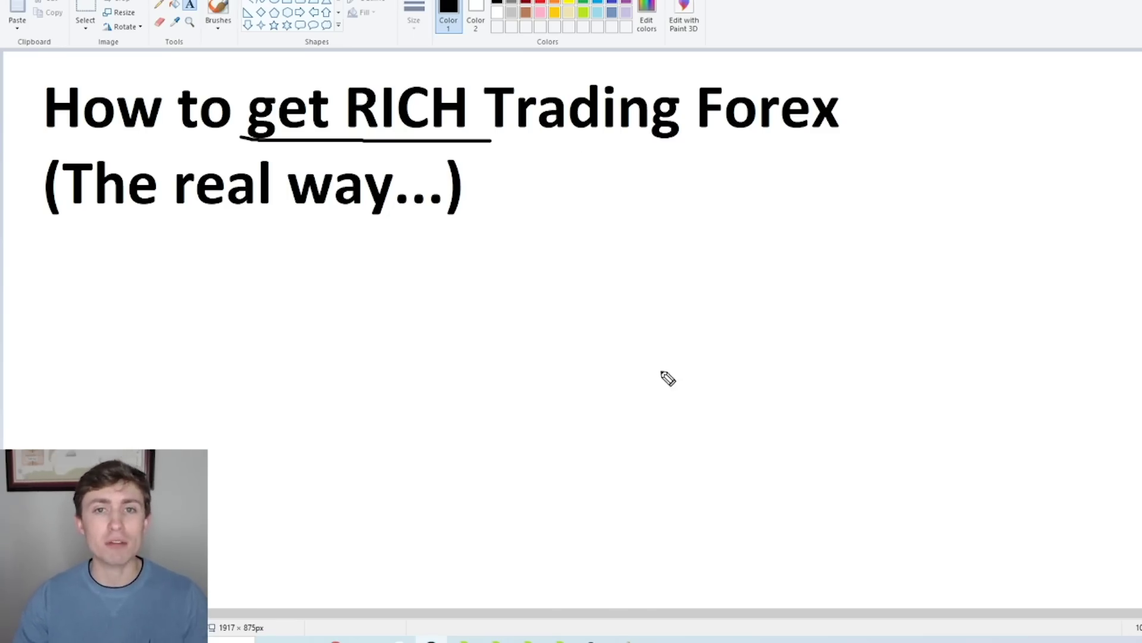
# Sketch a rising zigzag price line, a level line across it, and another rising line
pyautogui.moveTo(633, 459)
pyautogui.mouseDown()
pyautogui.moveTo(787, 288)
pyautogui.moveTo(855, 291)
pyautogui.moveTo(920, 174)
pyautogui.mouseUp()
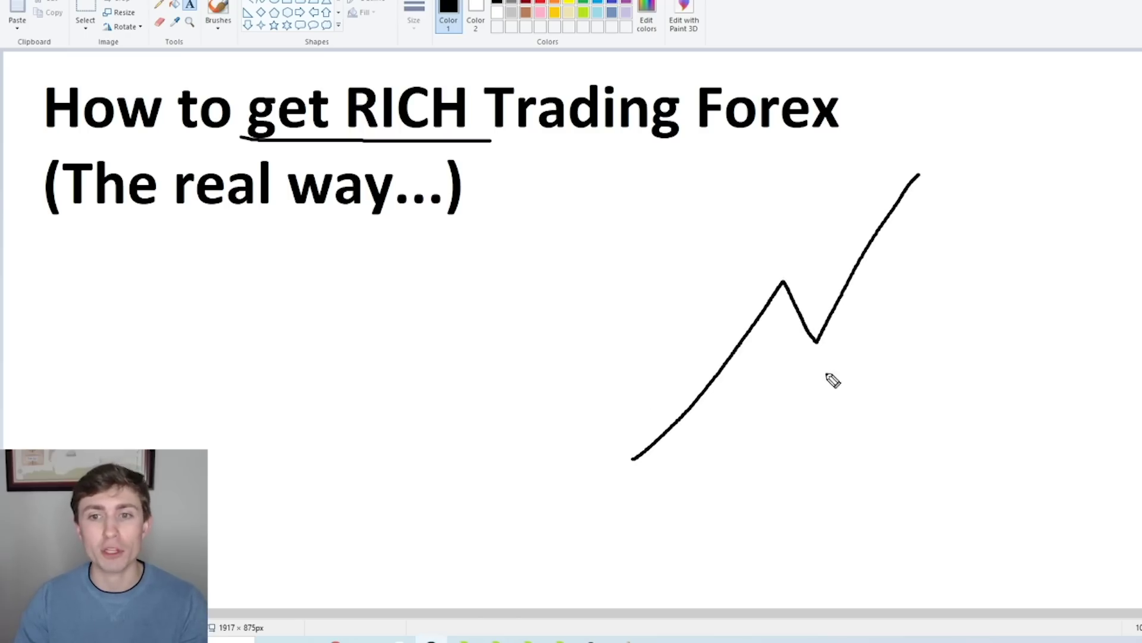
pyautogui.moveTo(755, 267); pyautogui.dragTo(1010, 268)
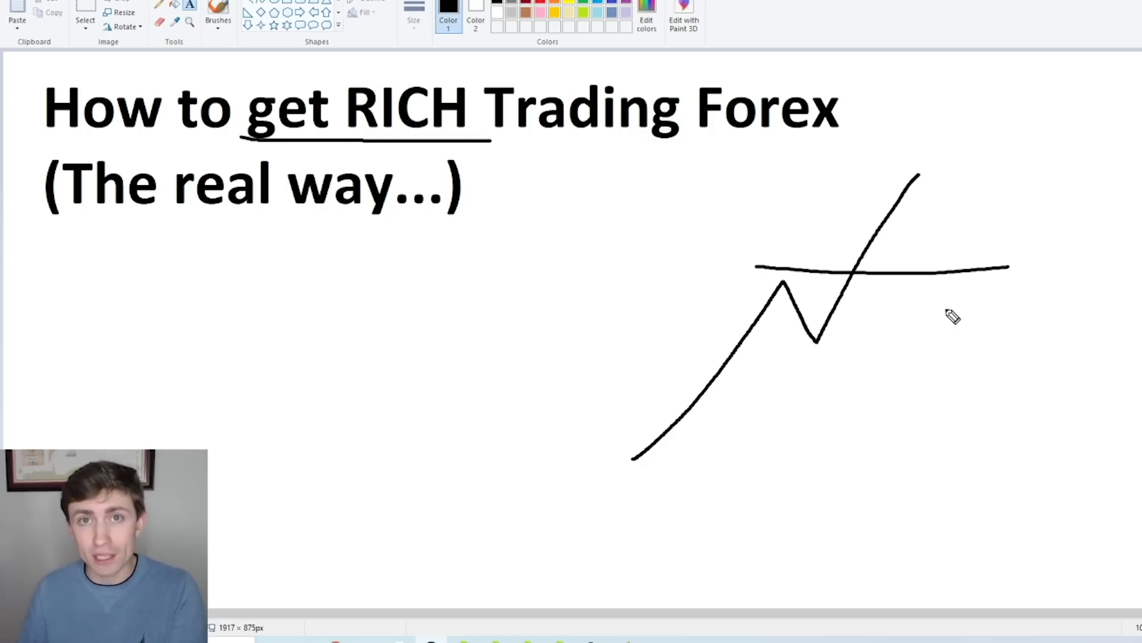
pyautogui.moveTo(640, 501)
pyautogui.mouseDown()
pyautogui.moveTo(777, 458)
pyautogui.moveTo(958, 343)
pyautogui.moveTo(1106, 194)
pyautogui.moveTo(1139, 133)
pyautogui.mouseUp()
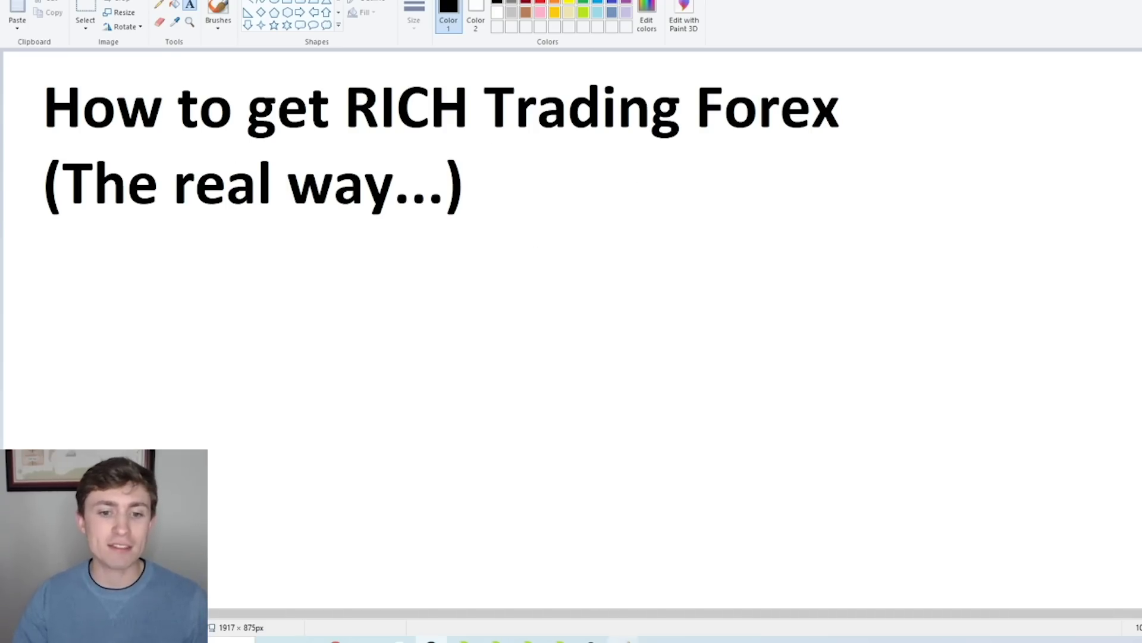
pyautogui.click(399, 640)
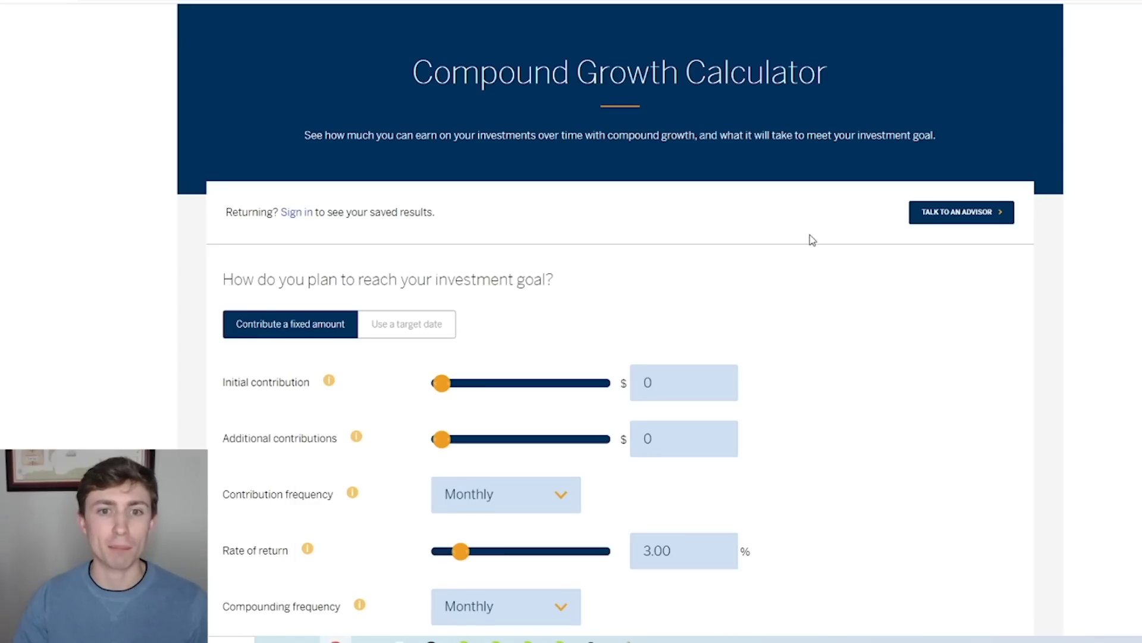
pyautogui.scroll(-2, 809, 234)
pyautogui.scroll(1, 810, 235)
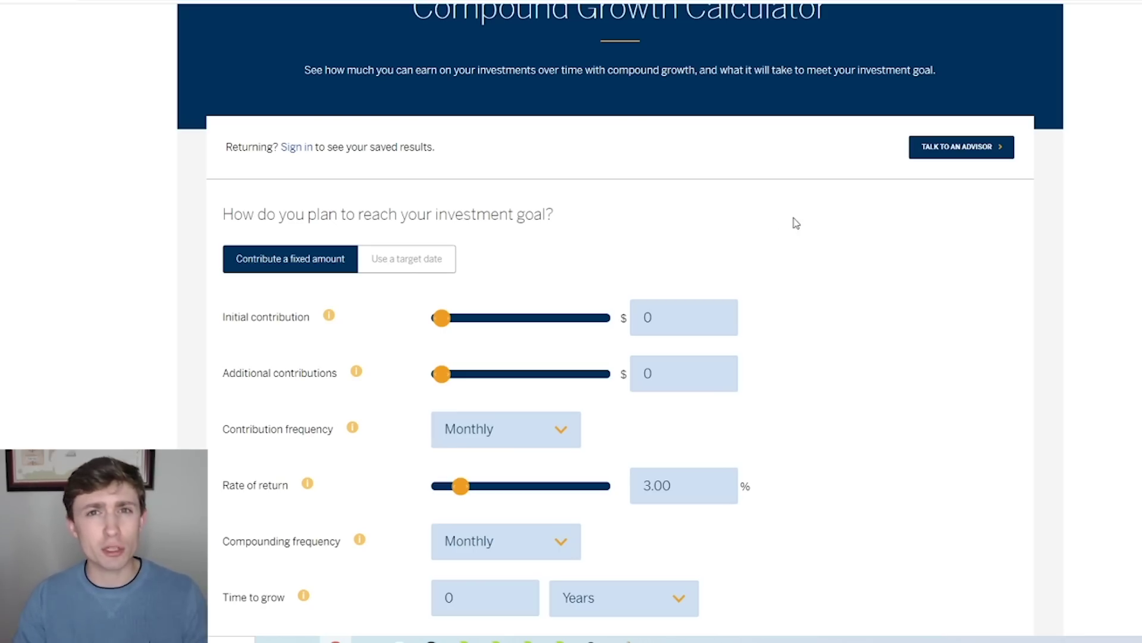
pyautogui.scroll(3, 709, 237)
pyautogui.scroll(-1, 708, 254)
pyautogui.scroll(-1, 709, 254)
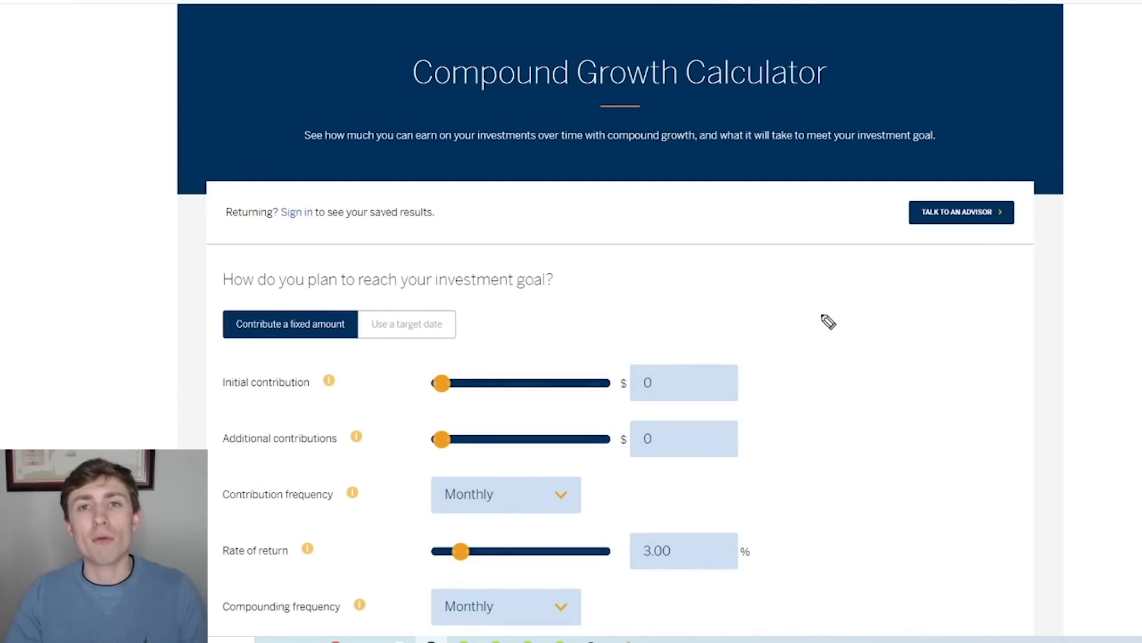
pyautogui.moveTo(826, 276)
pyautogui.mouseDown()
pyautogui.moveTo(822, 317)
pyautogui.moveTo(859, 273)
pyautogui.moveTo(875, 305)
pyautogui.moveTo(895, 302)
pyautogui.mouseUp()
pyautogui.click(893, 275)
pyautogui.click(903, 300)
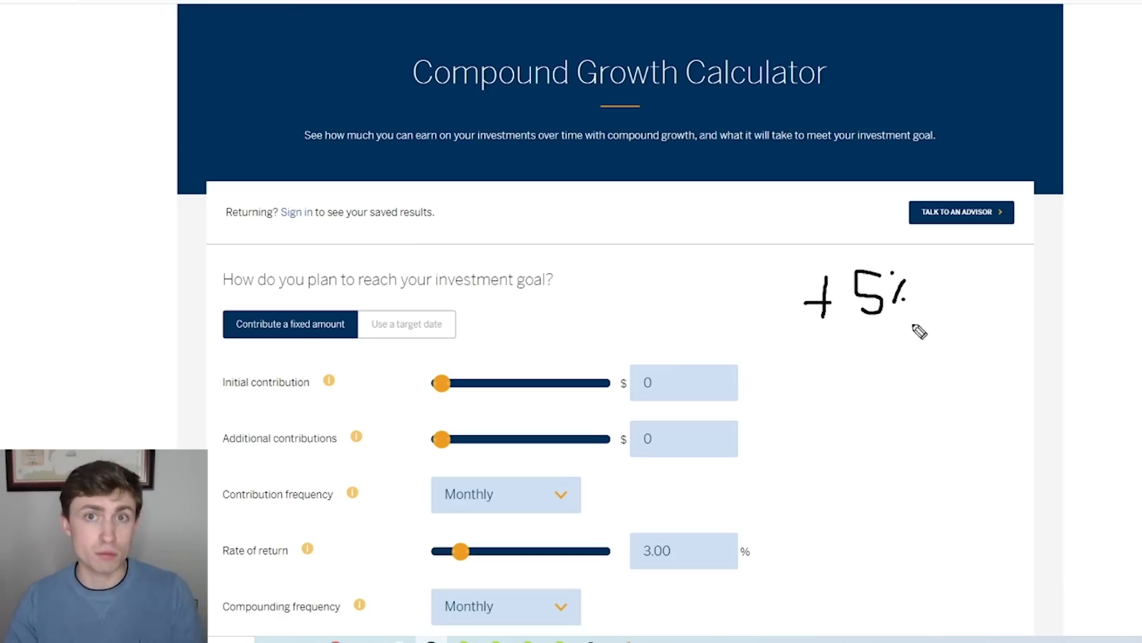
pyautogui.moveTo(808, 327); pyautogui.dragTo(902, 320)
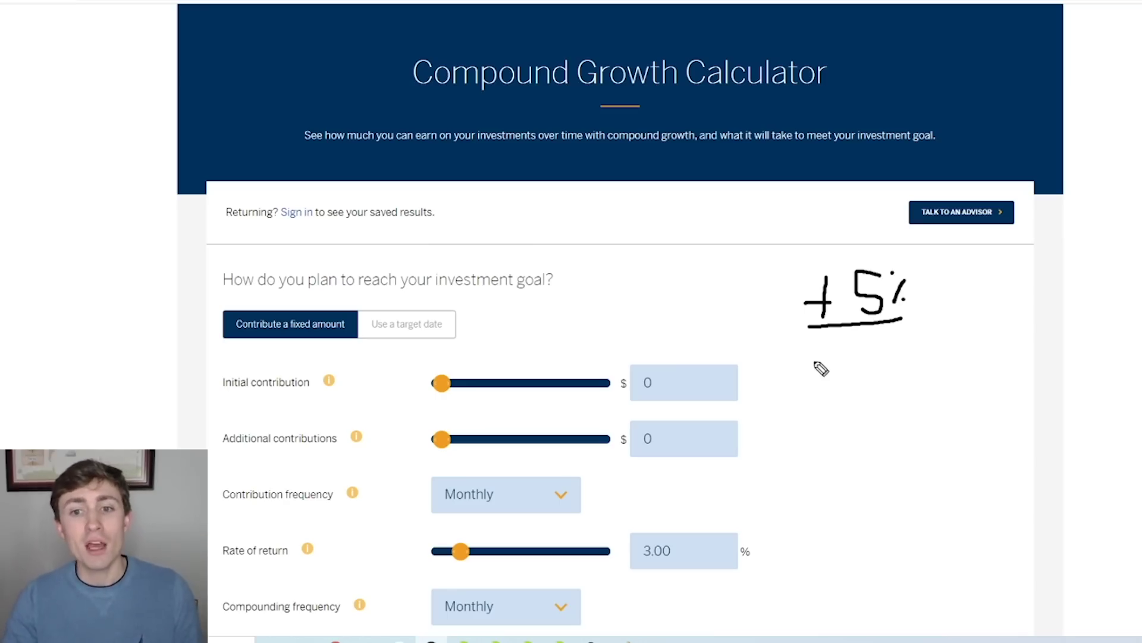
pyautogui.moveTo(822, 352)
pyautogui.mouseDown()
pyautogui.moveTo(816, 379)
pyautogui.moveTo(847, 365)
pyautogui.mouseUp()
pyautogui.moveTo(862, 347)
pyautogui.mouseDown()
pyautogui.moveTo(860, 380)
pyautogui.moveTo(888, 347)
pyautogui.mouseUp()
pyautogui.moveTo(914, 344); pyautogui.dragTo(911, 371)
pyautogui.click(933, 364)
pyautogui.moveTo(821, 414)
pyautogui.mouseDown()
pyautogui.moveTo(817, 443)
pyautogui.moveTo(848, 427)
pyautogui.mouseUp()
pyautogui.moveTo(860, 414); pyautogui.dragTo(858, 436)
pyautogui.moveTo(905, 402); pyautogui.dragTo(891, 429)
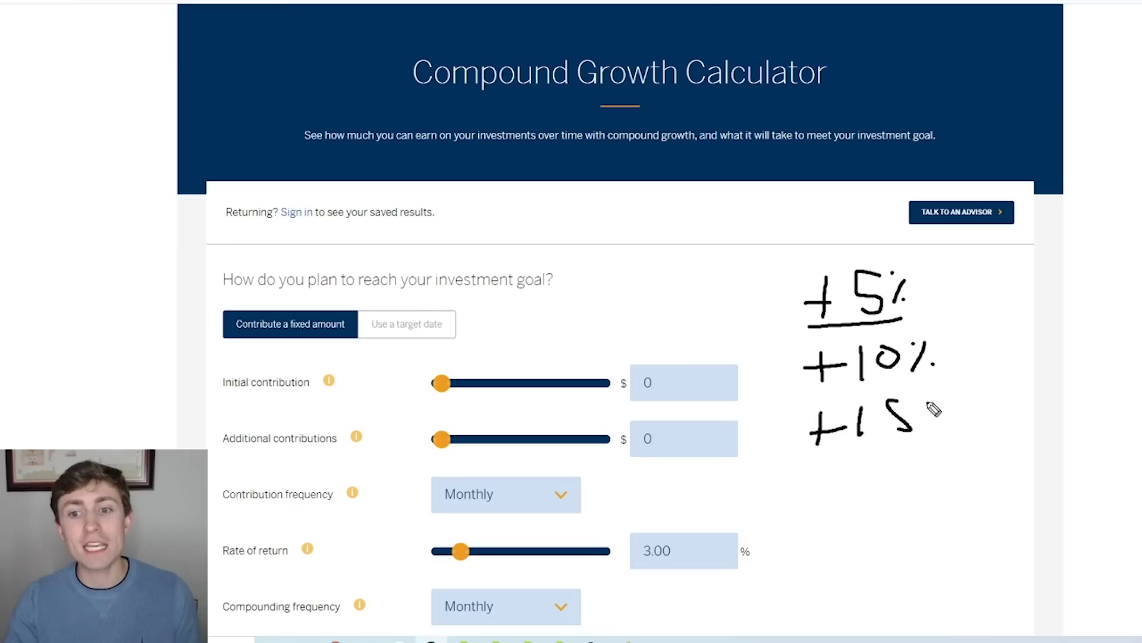
pyautogui.click(927, 403)
pyautogui.moveTo(947, 399); pyautogui.dragTo(934, 436)
pyautogui.click(950, 428)
pyautogui.moveTo(839, 474)
pyautogui.mouseDown()
pyautogui.moveTo(836, 501)
pyautogui.moveTo(852, 485)
pyautogui.mouseUp()
pyautogui.moveTo(864, 472)
pyautogui.mouseDown()
pyautogui.moveTo(880, 503)
pyautogui.moveTo(891, 495)
pyautogui.mouseUp()
pyautogui.moveTo(904, 470); pyautogui.dragTo(930, 483)
pyautogui.click(920, 465)
pyautogui.click(951, 470)
pyautogui.moveTo(977, 442); pyautogui.dragTo(990, 473)
pyautogui.click(1004, 493)
pyautogui.moveTo(829, 522); pyautogui.dragTo(1039, 493)
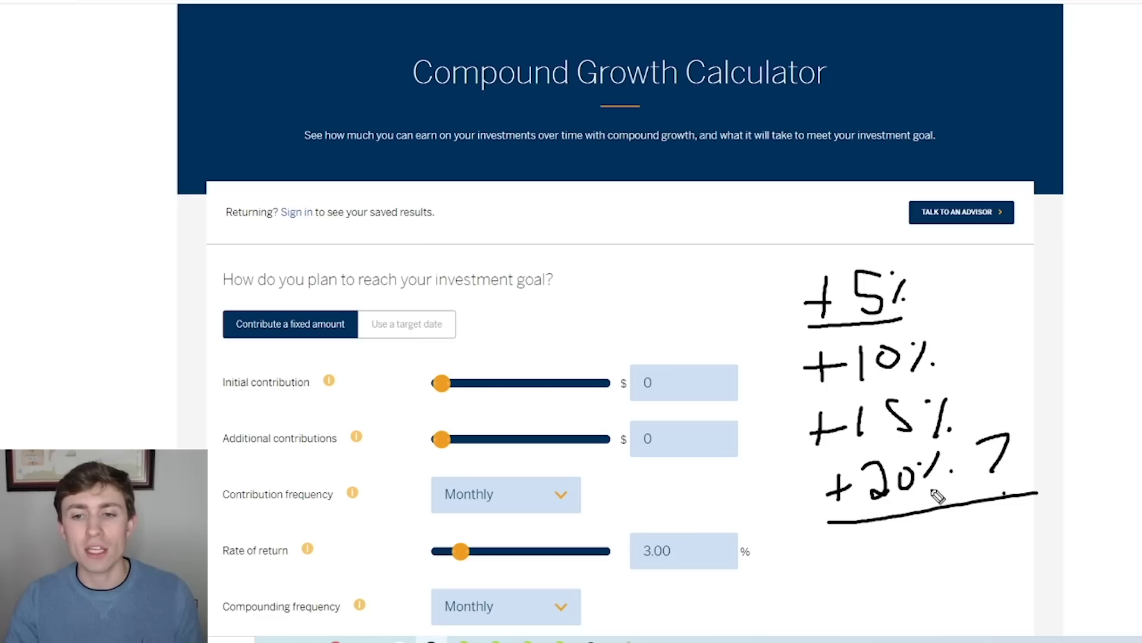
pyautogui.moveTo(828, 458); pyautogui.dragTo(962, 440)
pyautogui.moveTo(814, 404); pyautogui.dragTo(977, 374)
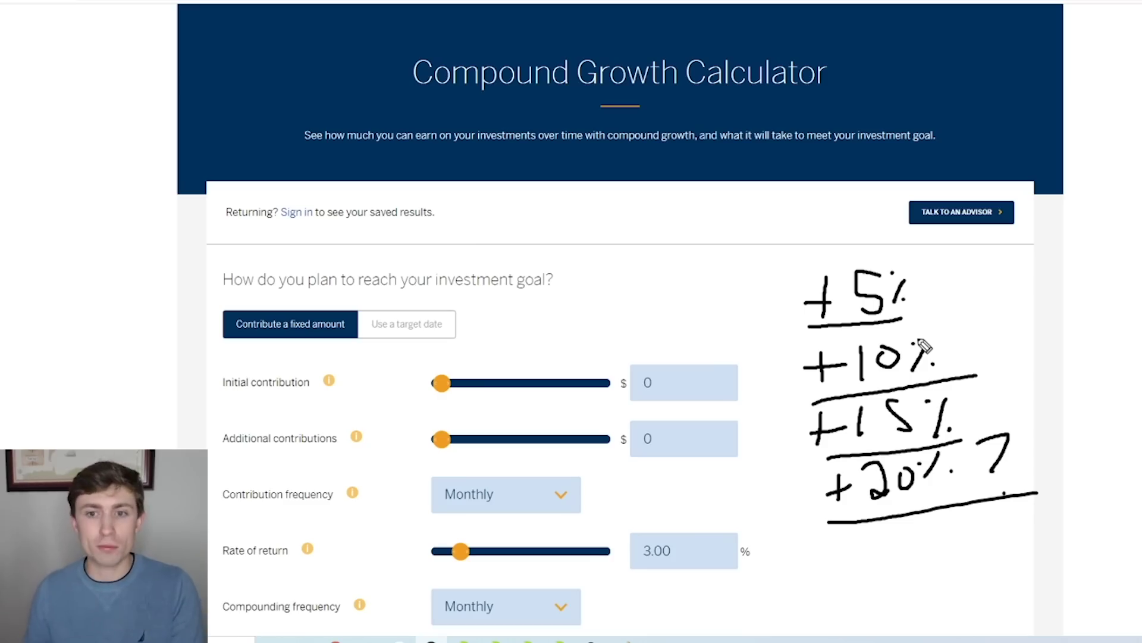
pyautogui.moveTo(813, 476)
pyautogui.mouseDown()
pyautogui.moveTo(1041, 471)
pyautogui.moveTo(776, 469)
pyautogui.mouseUp()
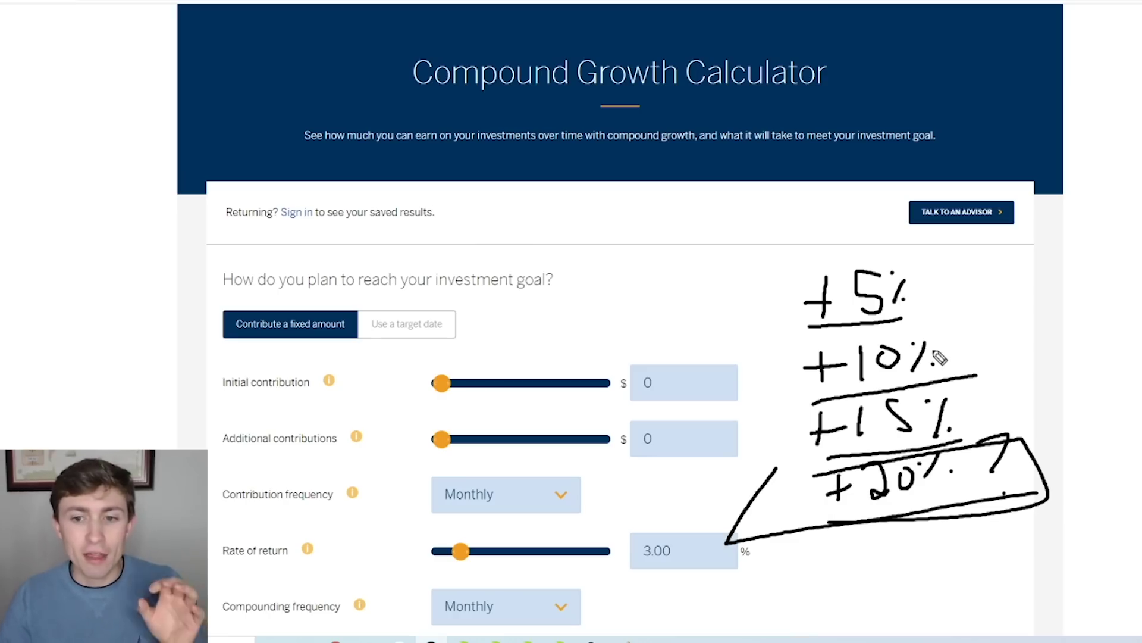
pyautogui.moveTo(1111, 438)
pyautogui.mouseDown()
pyautogui.moveTo(1067, 457)
pyautogui.moveTo(1094, 454)
pyautogui.mouseUp()
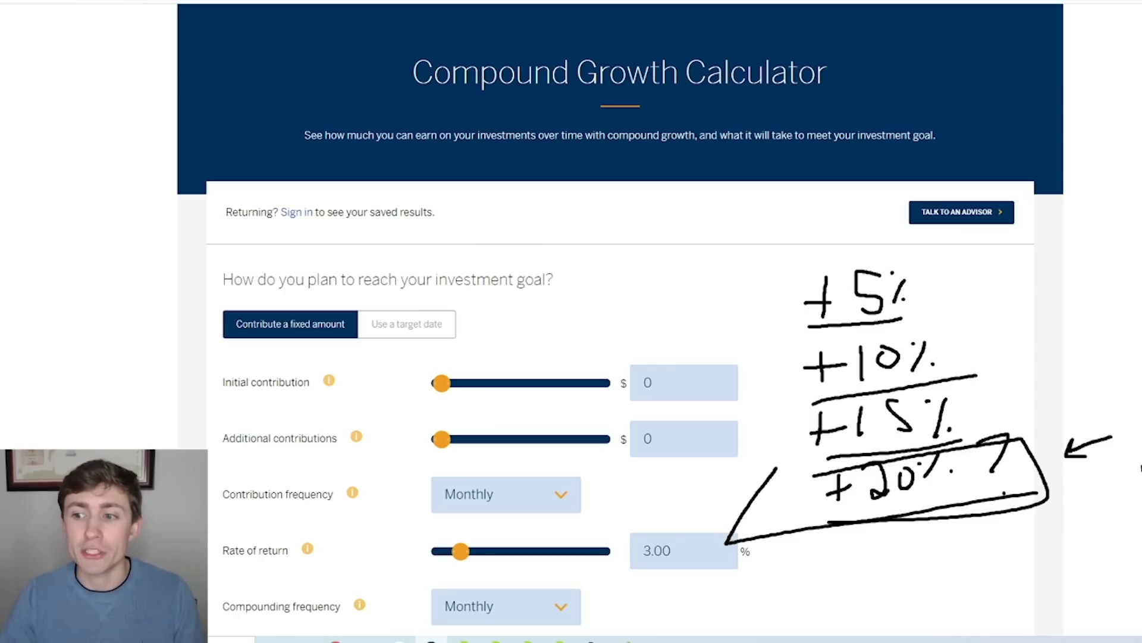
pyautogui.moveTo(1106, 424)
pyautogui.mouseDown()
pyautogui.moveTo(896, 452)
pyautogui.moveTo(1000, 550)
pyautogui.moveTo(973, 432)
pyautogui.moveTo(929, 448)
pyautogui.mouseUp()
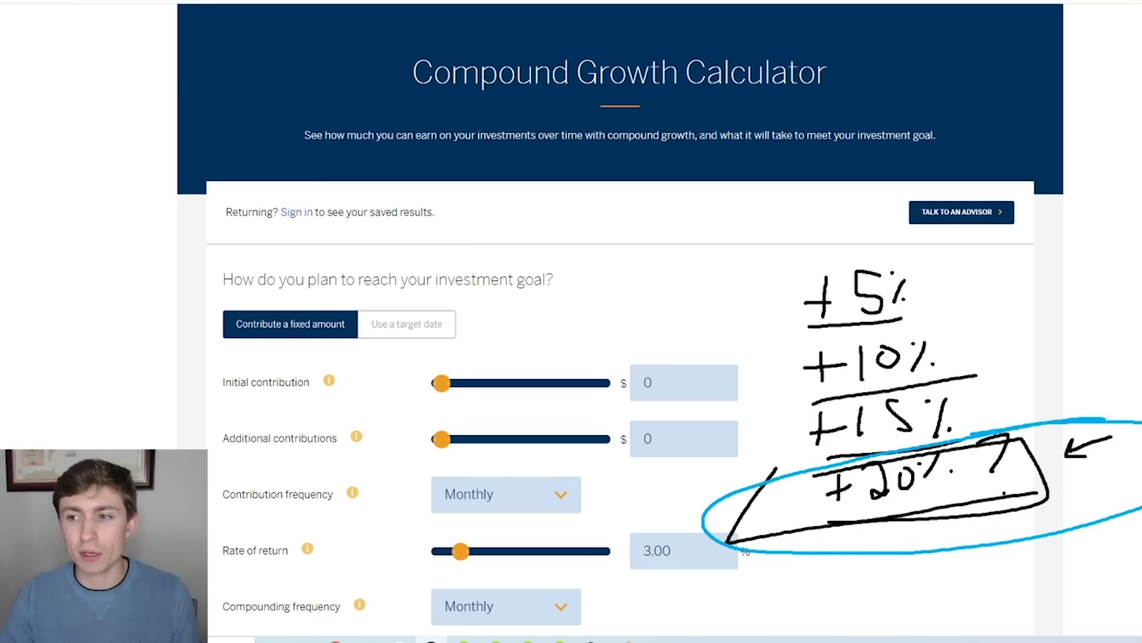
pyautogui.press('Escape')
pyautogui.scroll(-2, 803, 358)
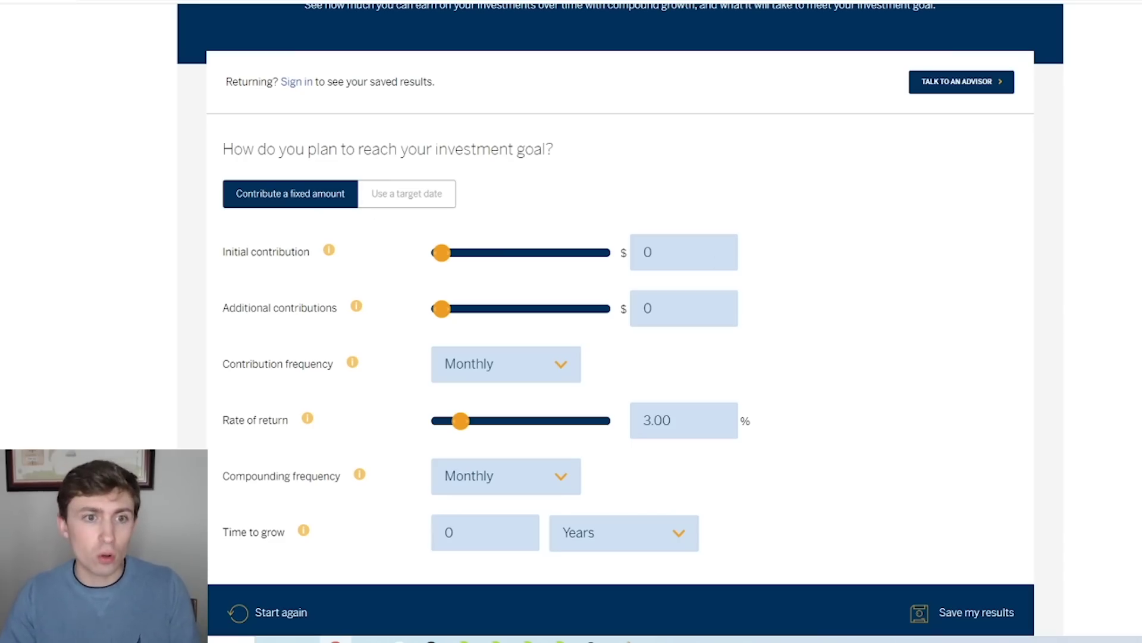
# Replace the initial contribution value with 10,000 and commit it
pyautogui.click(675, 252)
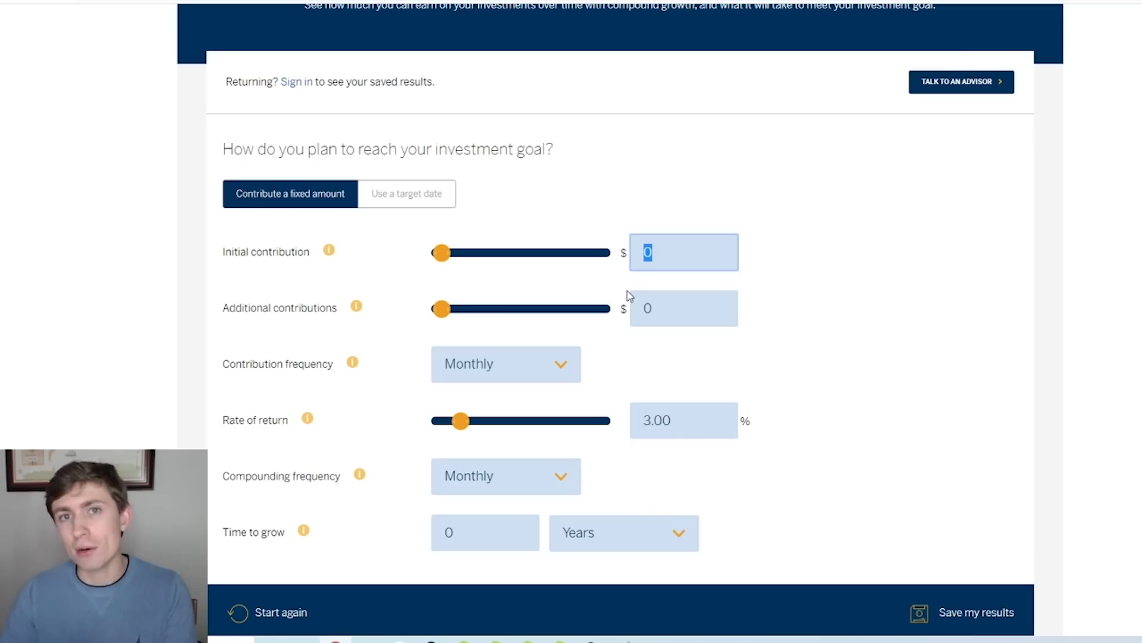
pyautogui.scroll(2, 630, 295)
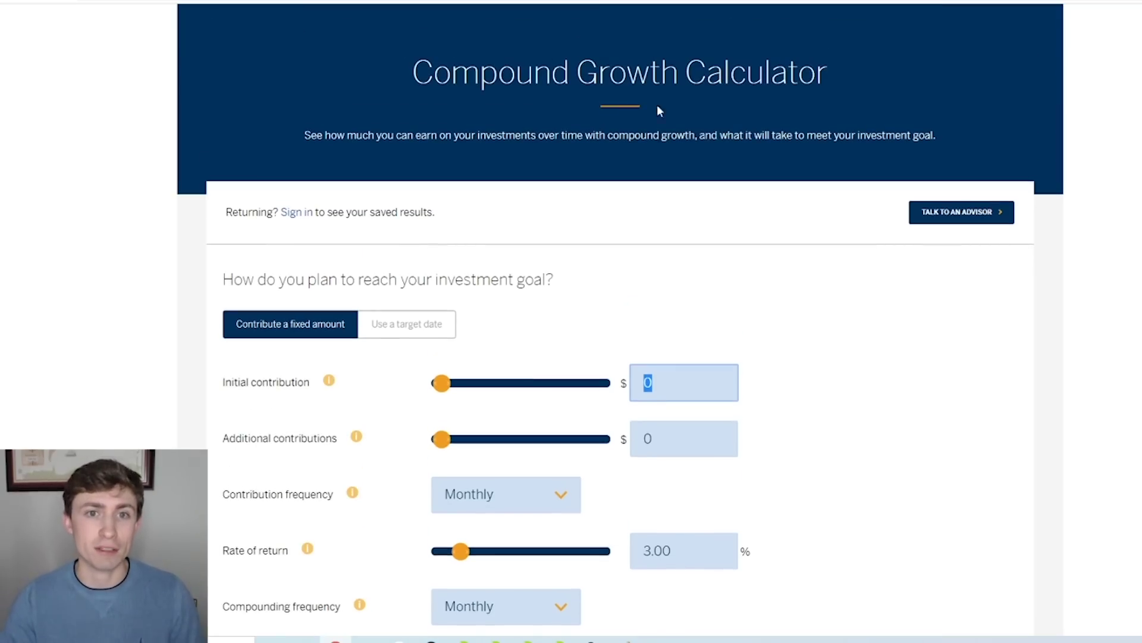
pyautogui.scroll(-2, 745, 243)
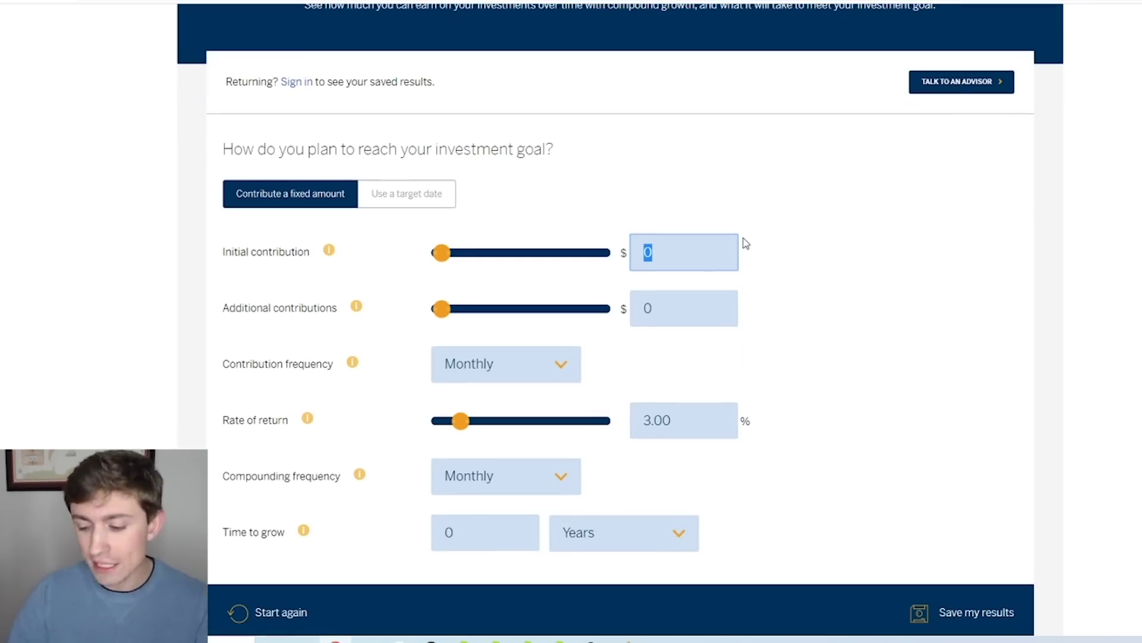
pyautogui.write('10000')
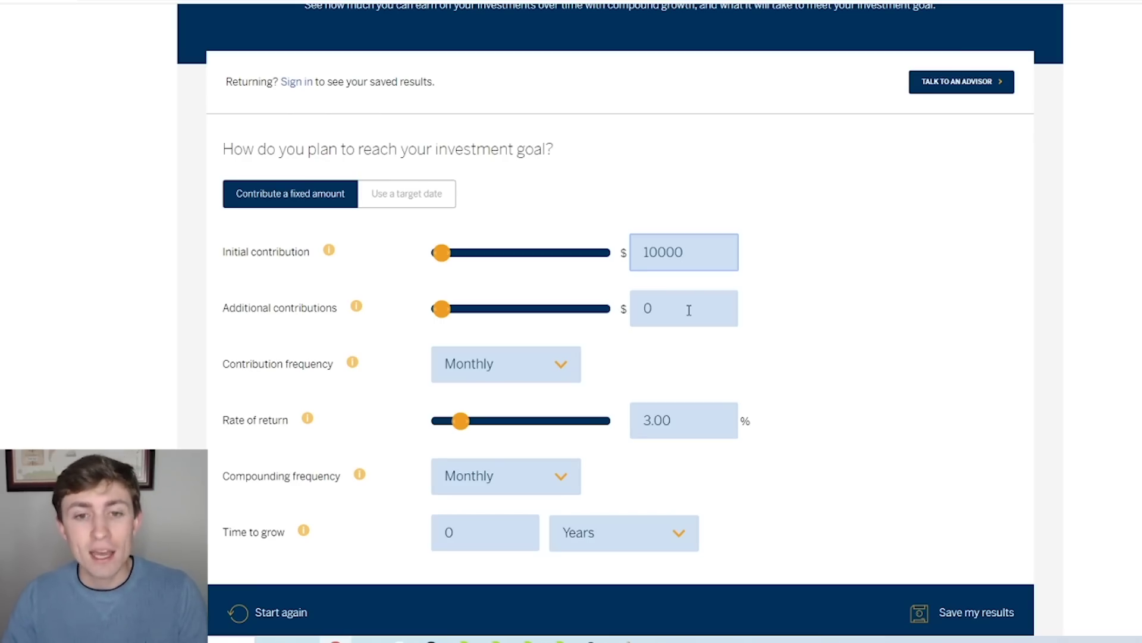
pyautogui.moveTo(701, 252); pyautogui.dragTo(638, 250)
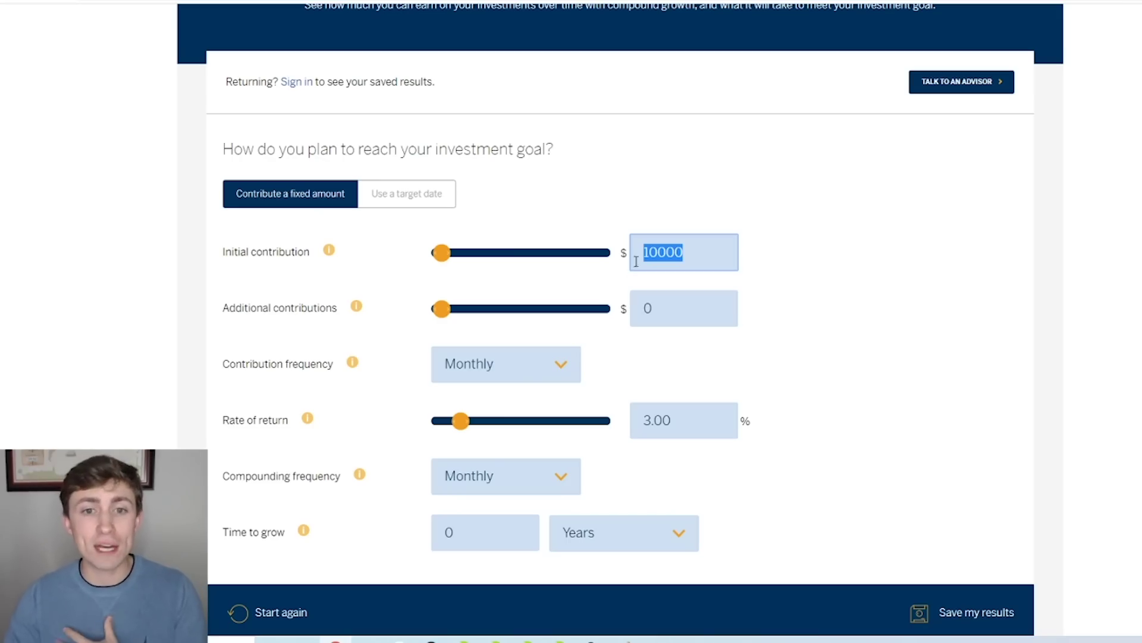
pyautogui.click(706, 248)
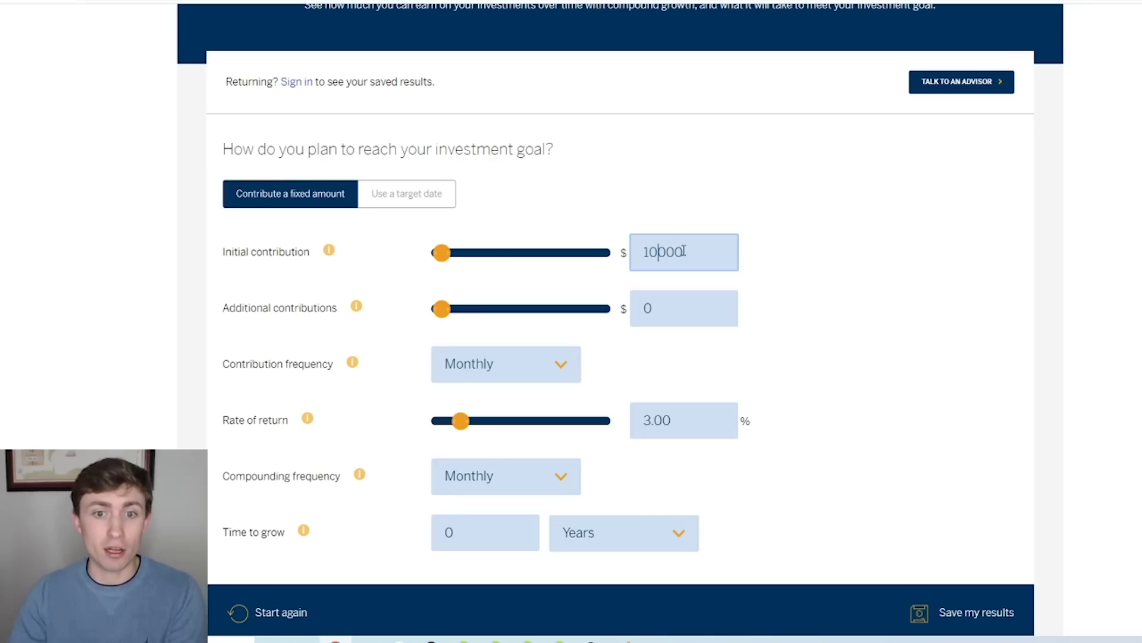
pyautogui.click(706, 305)
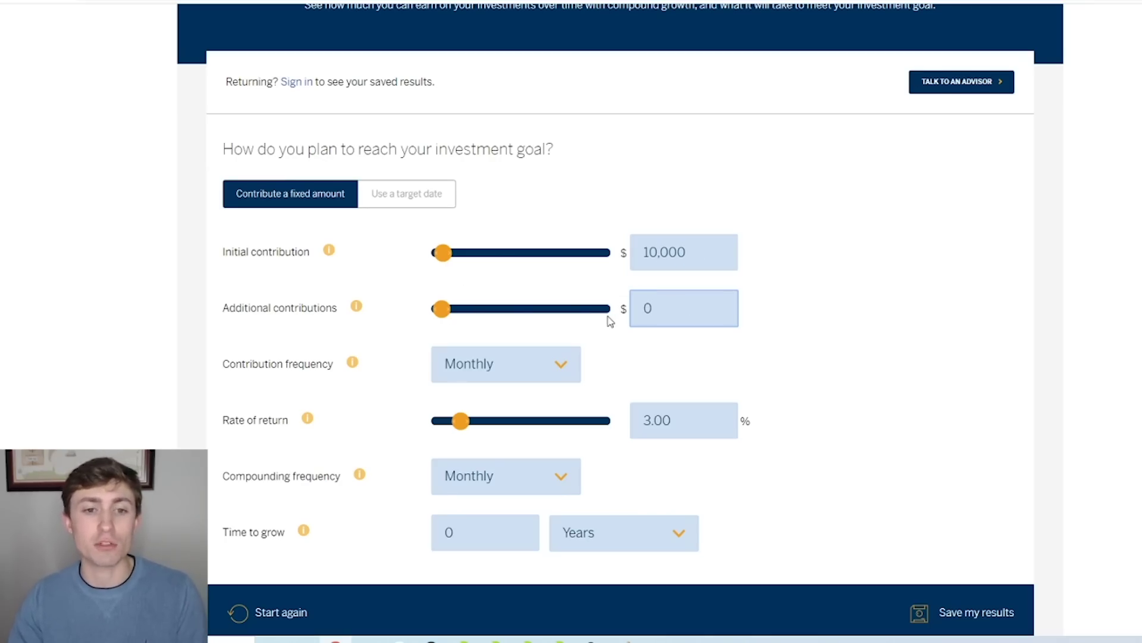
# Set the rate of return to 20%
pyautogui.scroll(-1, 589, 324)
pyautogui.click(673, 355)
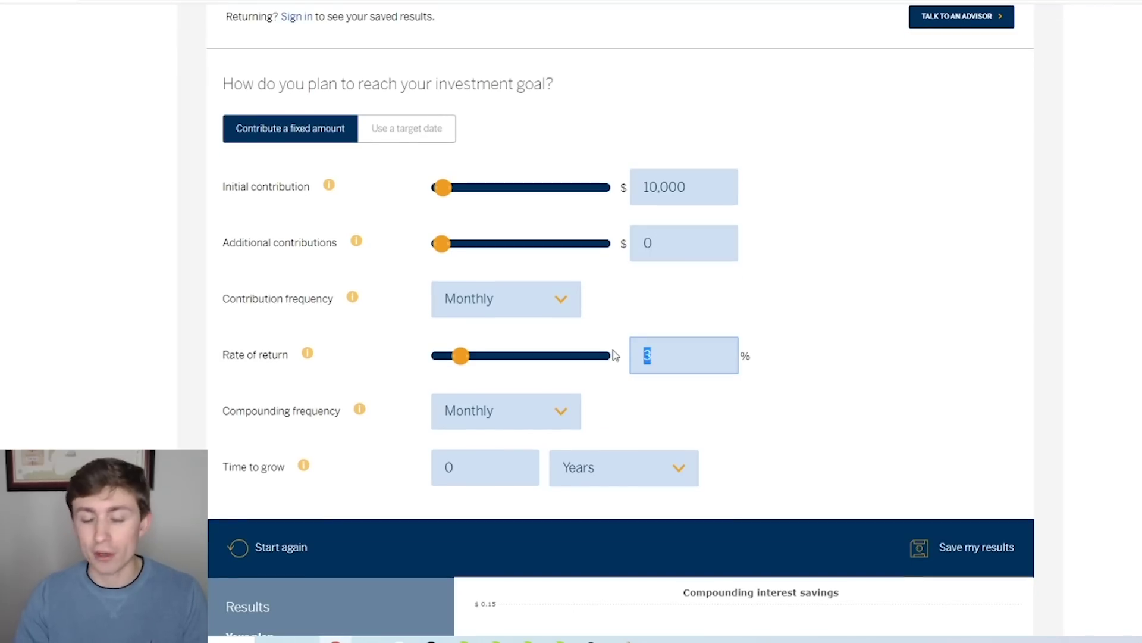
pyautogui.write('20')
pyautogui.click(767, 356)
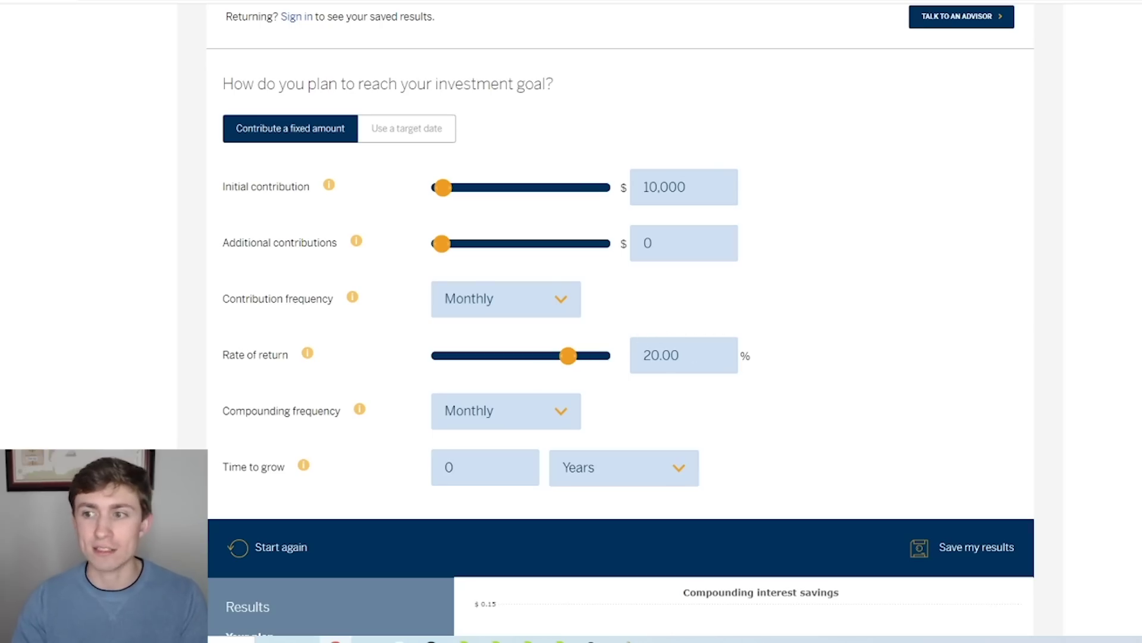
# Keep contributions Monthly and set compounding frequency to Annually
pyautogui.click(547, 306)
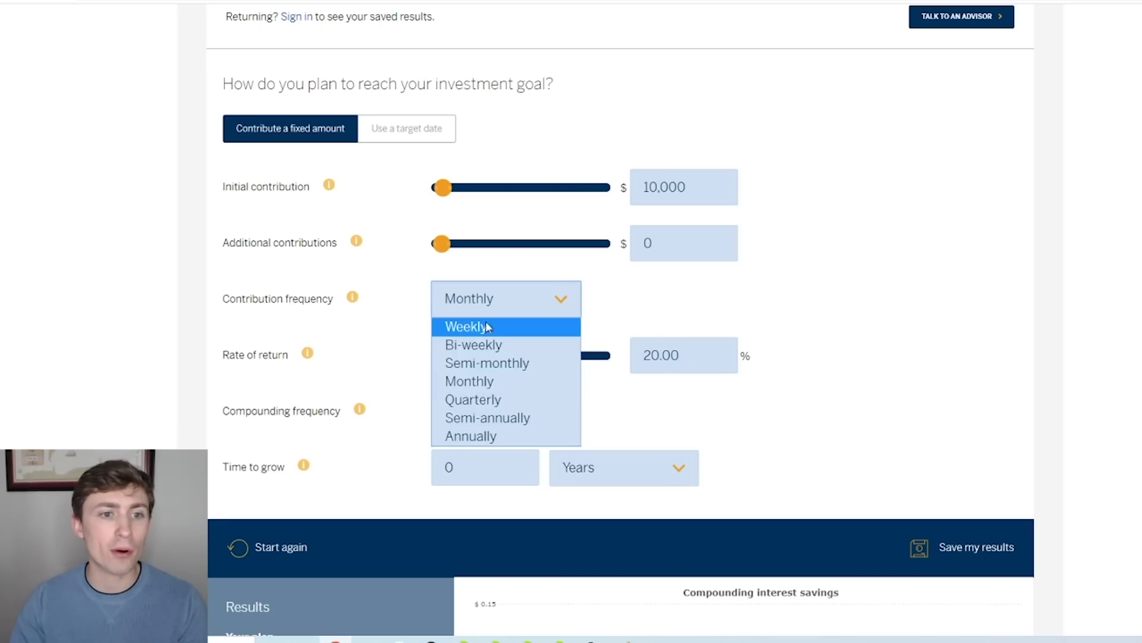
pyautogui.click(486, 303)
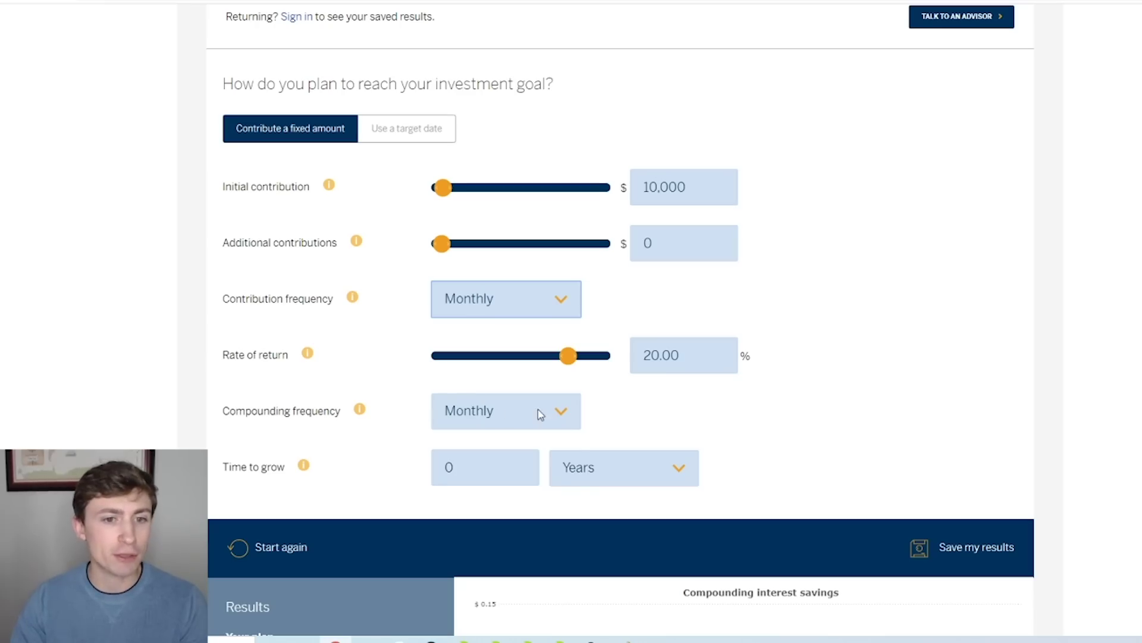
pyautogui.click(507, 413)
pyautogui.click(504, 497)
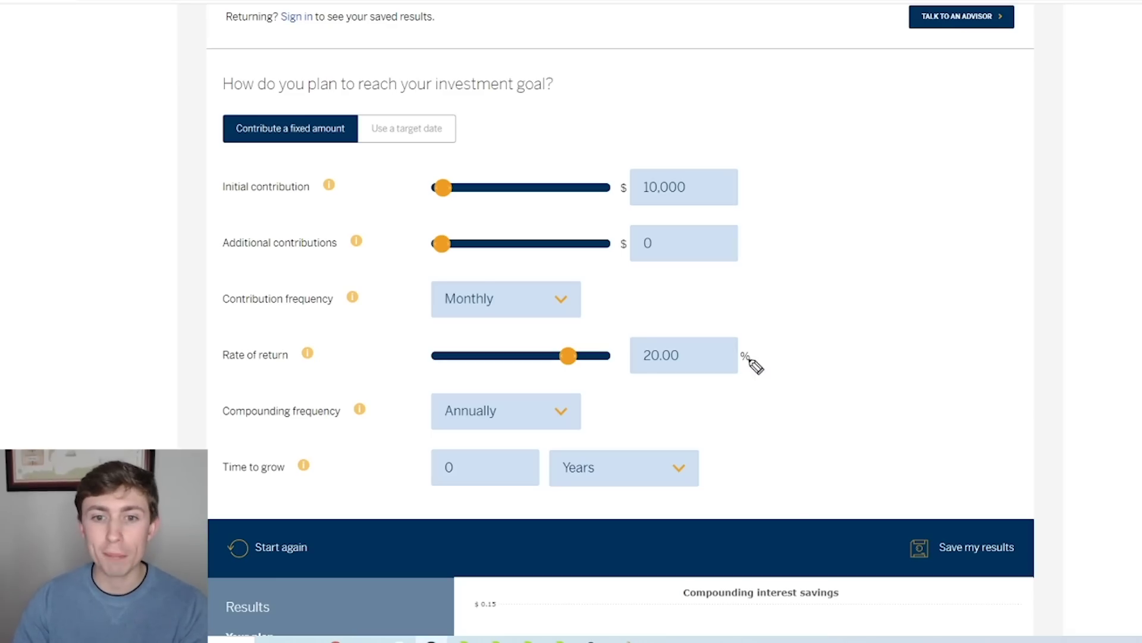
# Mark the 20.00% rate with a blue arrow and underline, then clear them
pyautogui.moveTo(855, 333)
pyautogui.mouseDown()
pyautogui.moveTo(769, 356)
pyautogui.moveTo(806, 361)
pyautogui.mouseUp()
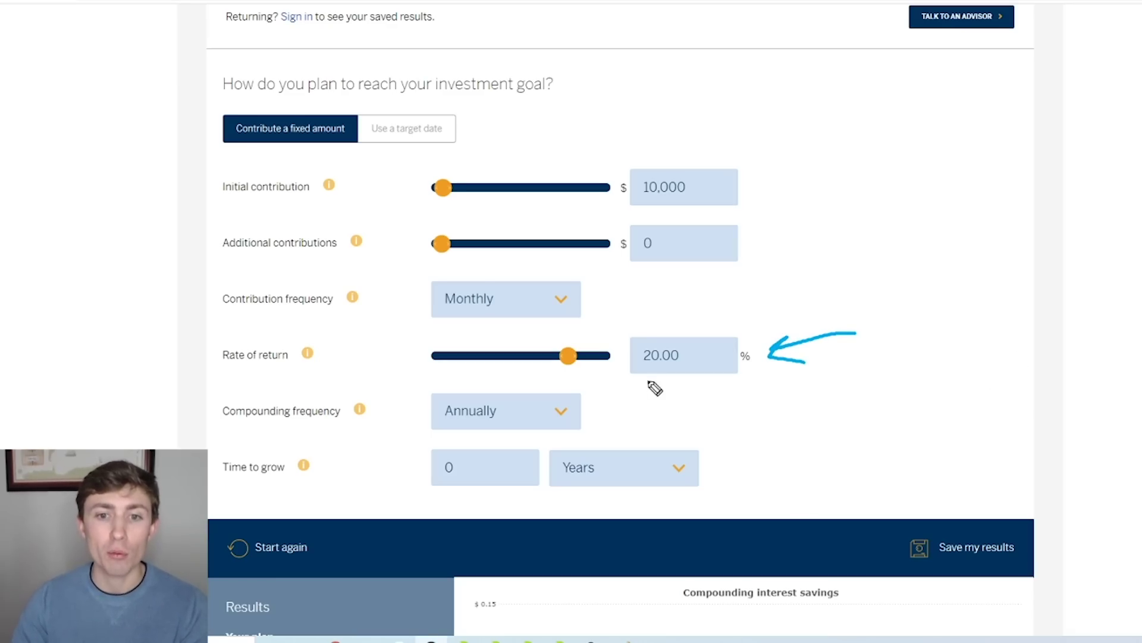
pyautogui.moveTo(645, 377); pyautogui.dragTo(781, 384)
pyautogui.press('Escape')
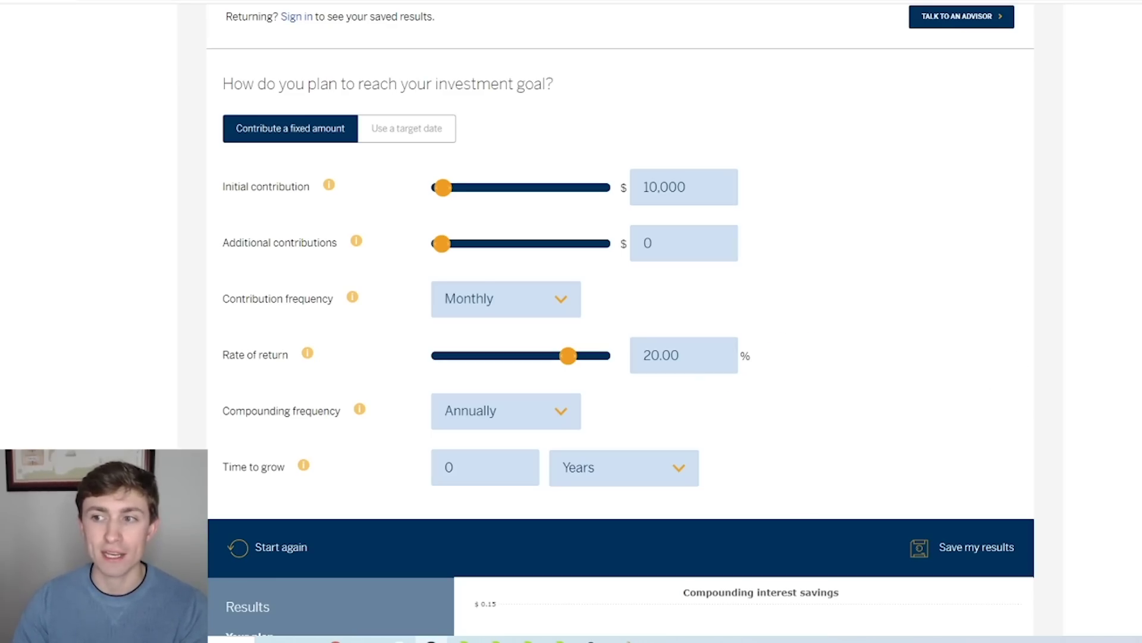
# Enter 5 years as the time to grow so the results recalculate
pyautogui.scroll(-1, 582, 418)
pyautogui.press('Tab')
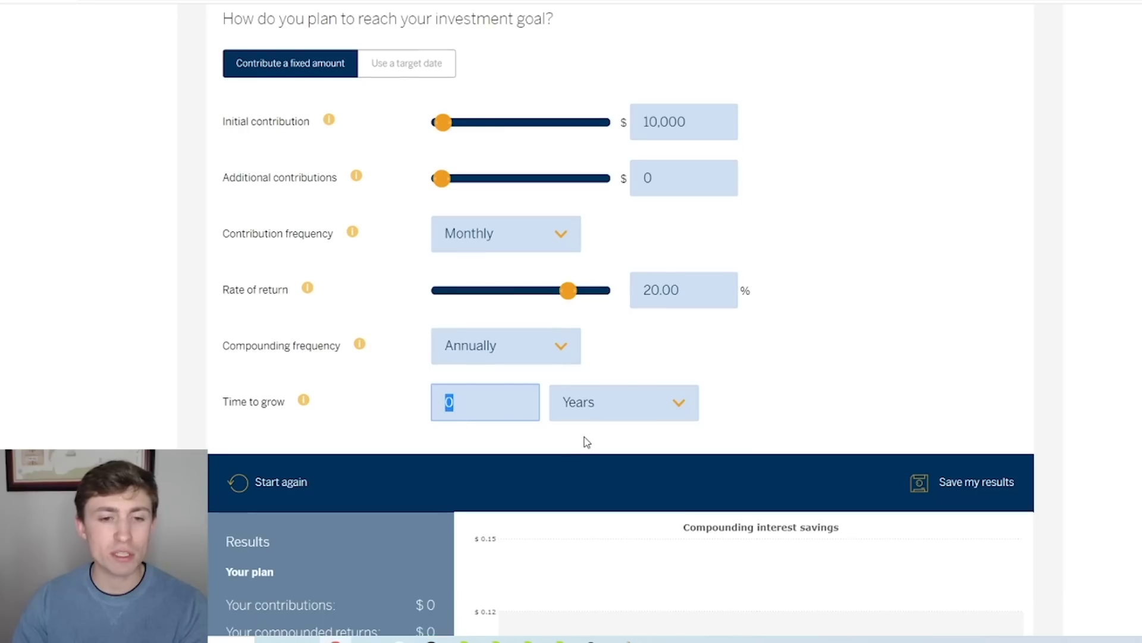
pyautogui.write('5')
pyautogui.click(854, 298)
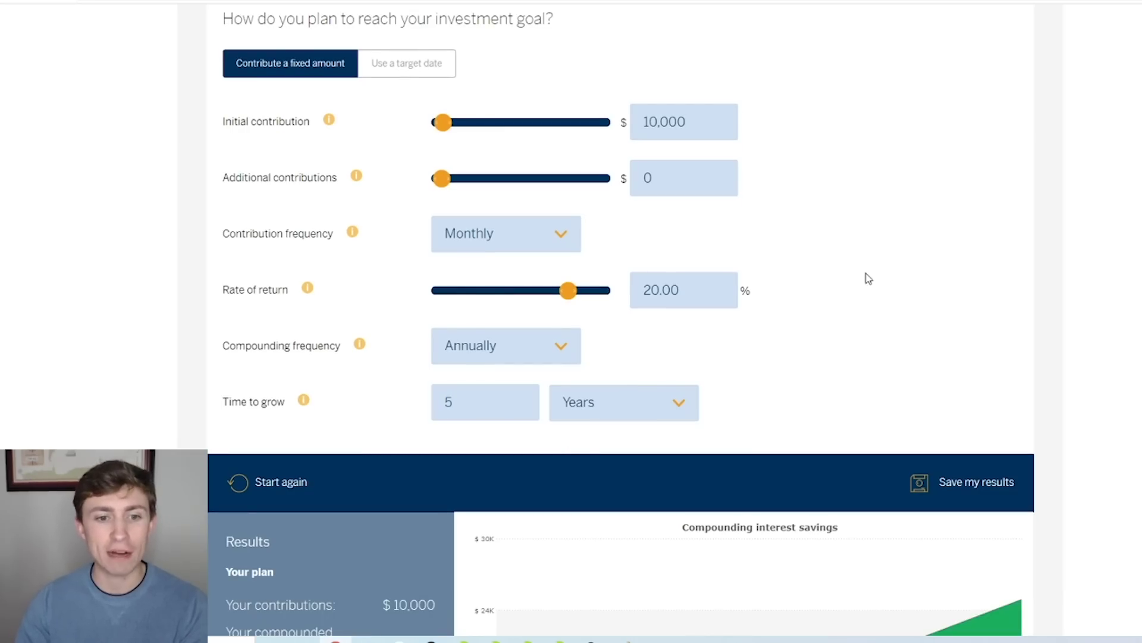
pyautogui.scroll(-1, 846, 266)
pyautogui.scroll(-6, 845, 266)
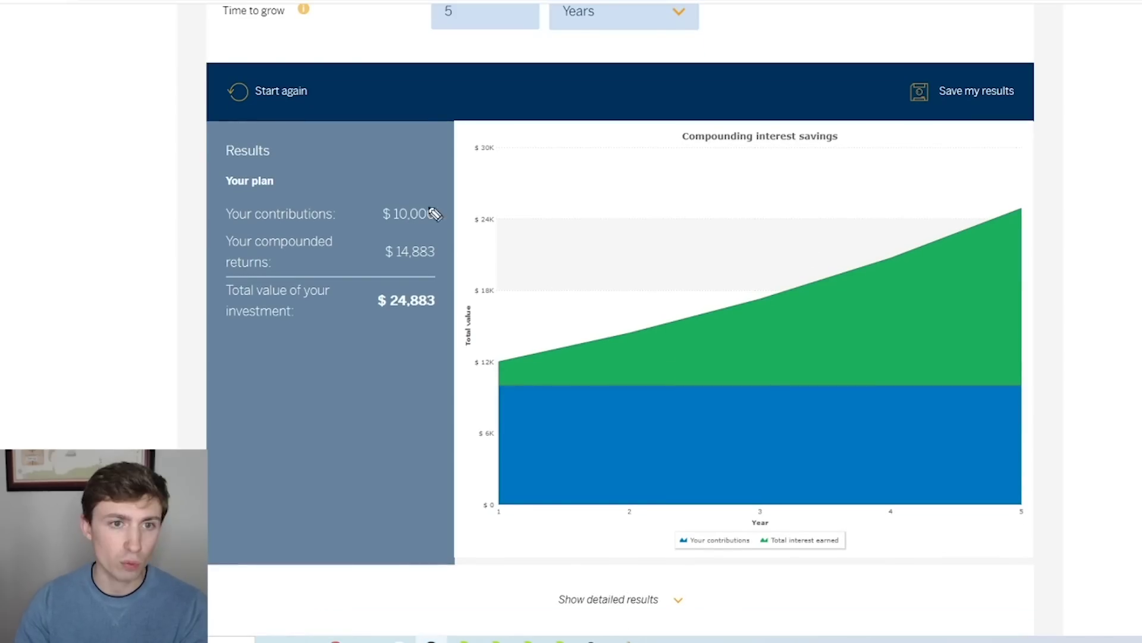
pyautogui.moveTo(461, 201)
pyautogui.mouseDown()
pyautogui.moveTo(364, 209)
pyautogui.moveTo(414, 202)
pyautogui.moveTo(406, 200)
pyautogui.mouseUp()
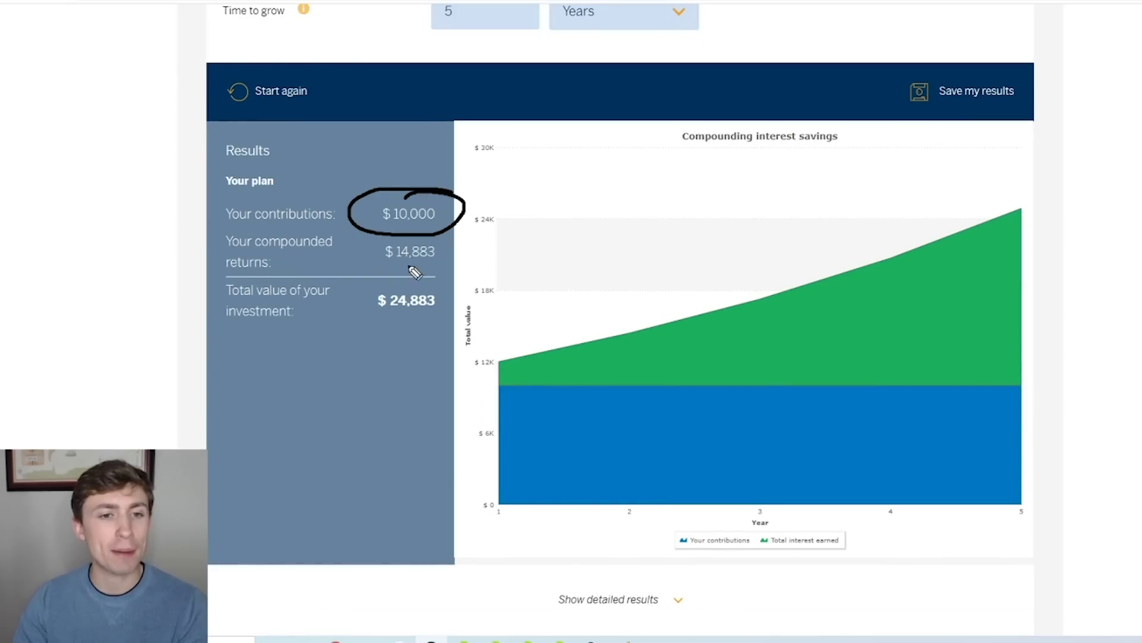
pyautogui.moveTo(213, 238)
pyautogui.mouseDown()
pyautogui.moveTo(468, 238)
pyautogui.moveTo(468, 271)
pyautogui.moveTo(348, 277)
pyautogui.moveTo(213, 261)
pyautogui.moveTo(212, 237)
pyautogui.mouseUp()
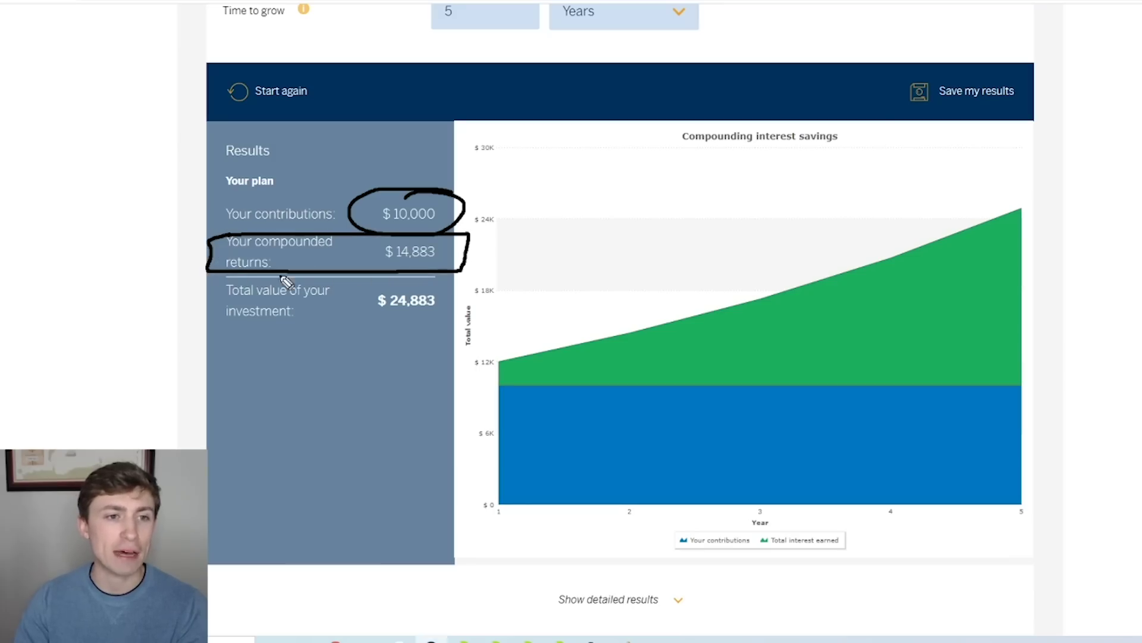
pyautogui.moveTo(453, 293)
pyautogui.mouseDown()
pyautogui.moveTo(460, 286)
pyautogui.moveTo(306, 311)
pyautogui.moveTo(421, 283)
pyautogui.moveTo(404, 277)
pyautogui.mouseUp()
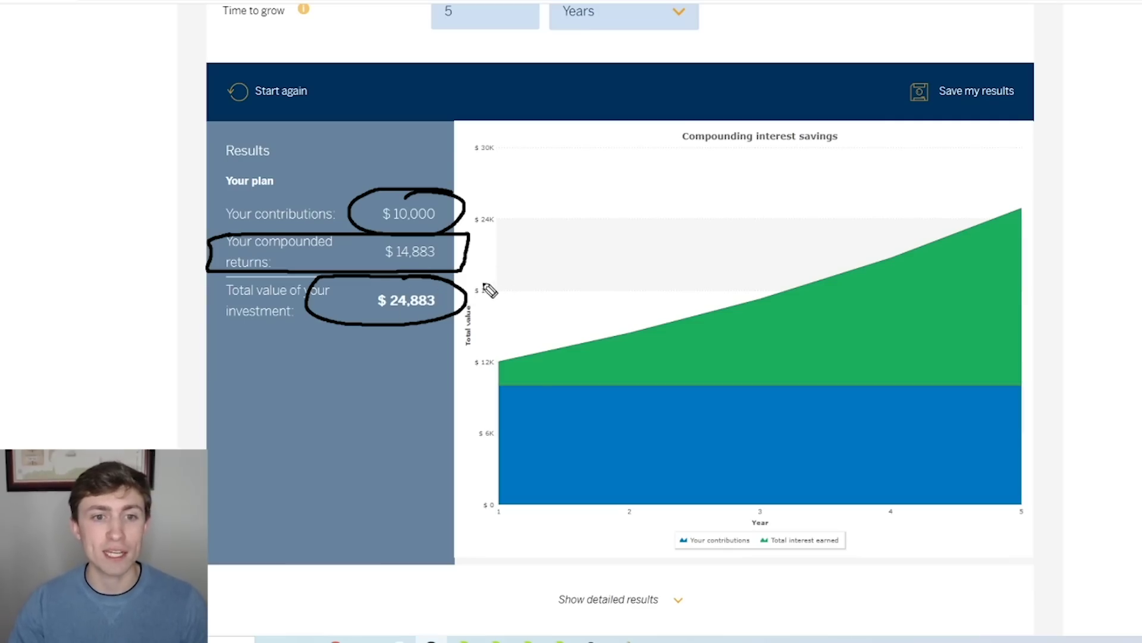
pyautogui.moveTo(482, 289); pyautogui.dragTo(607, 334)
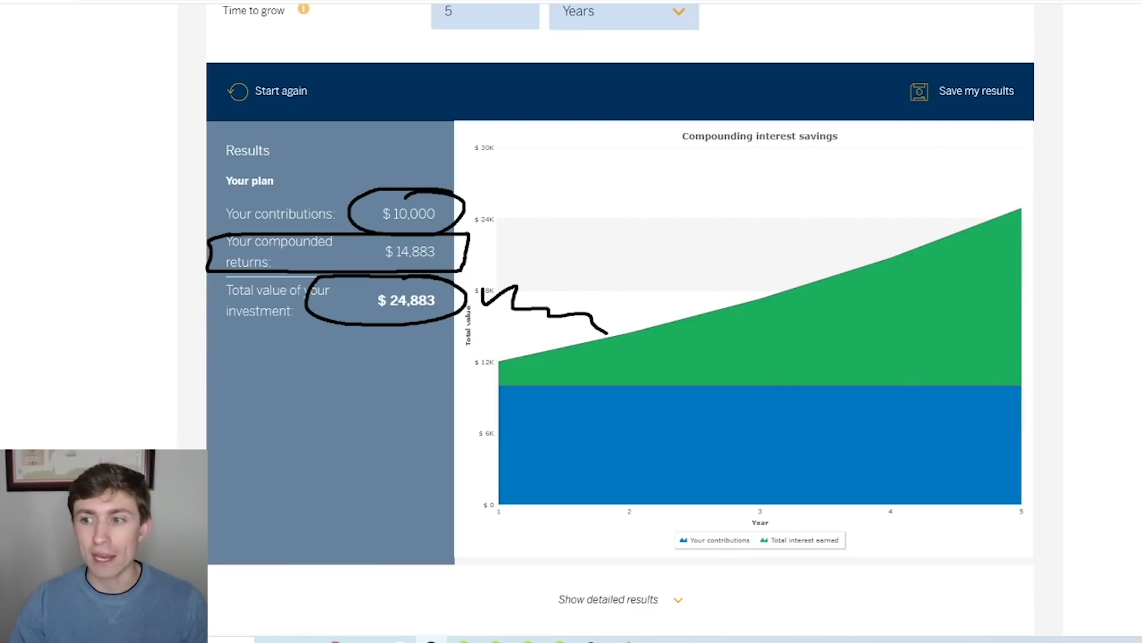
pyautogui.press('e')
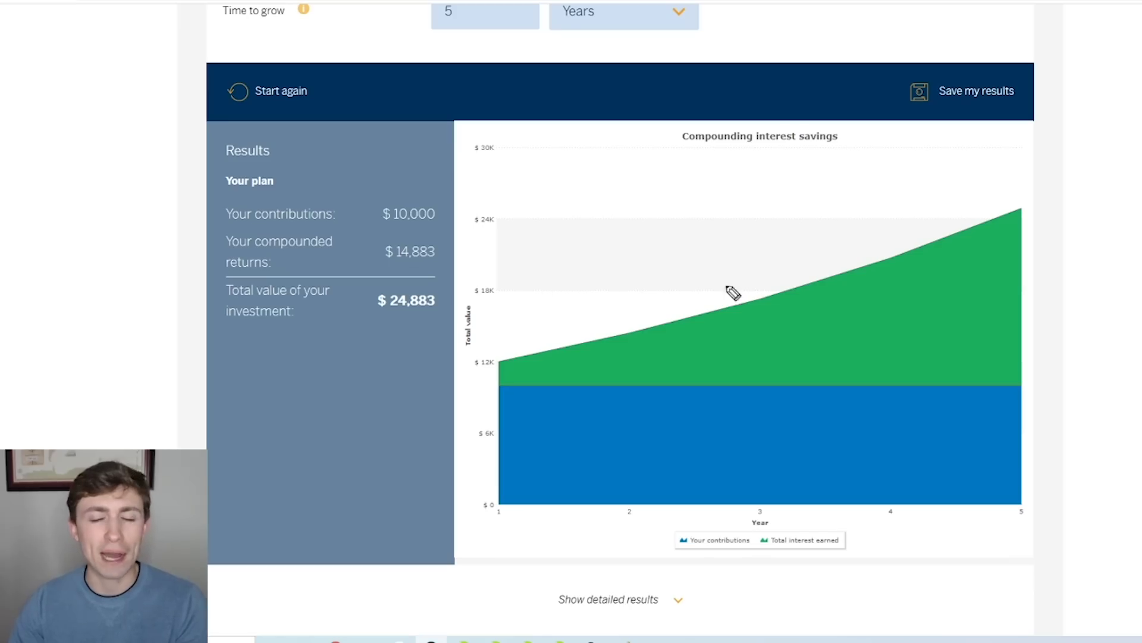
pyautogui.moveTo(523, 349)
pyautogui.mouseDown()
pyautogui.moveTo(663, 326)
pyautogui.moveTo(1017, 160)
pyautogui.mouseUp()
pyautogui.moveTo(966, 173); pyautogui.dragTo(993, 205)
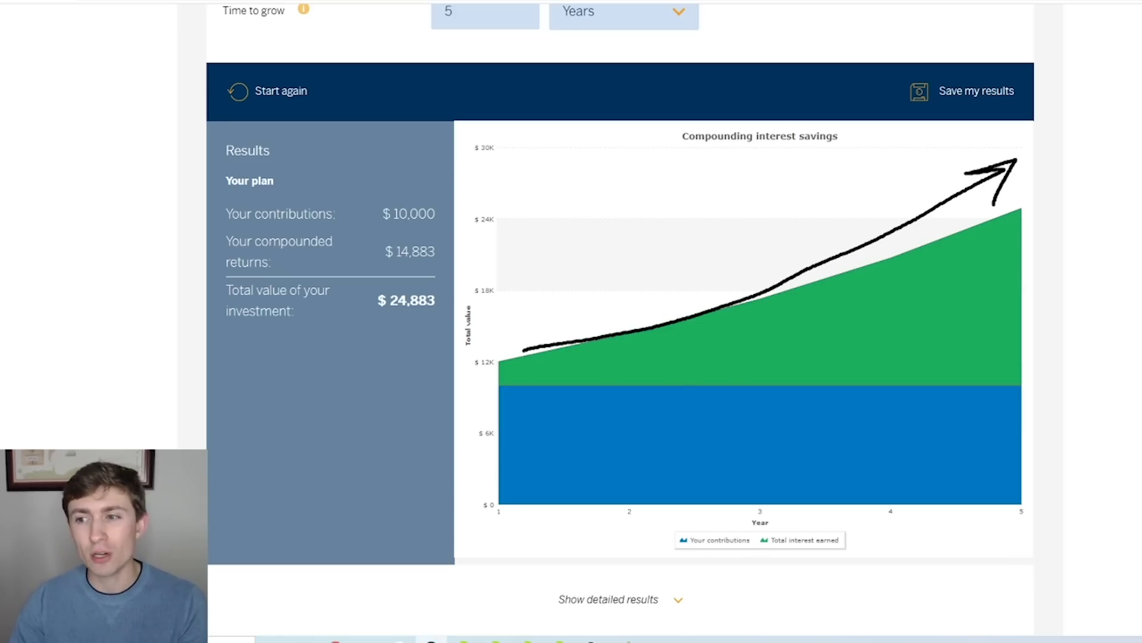
pyautogui.press('e')
pyautogui.scroll(3, 910, 240)
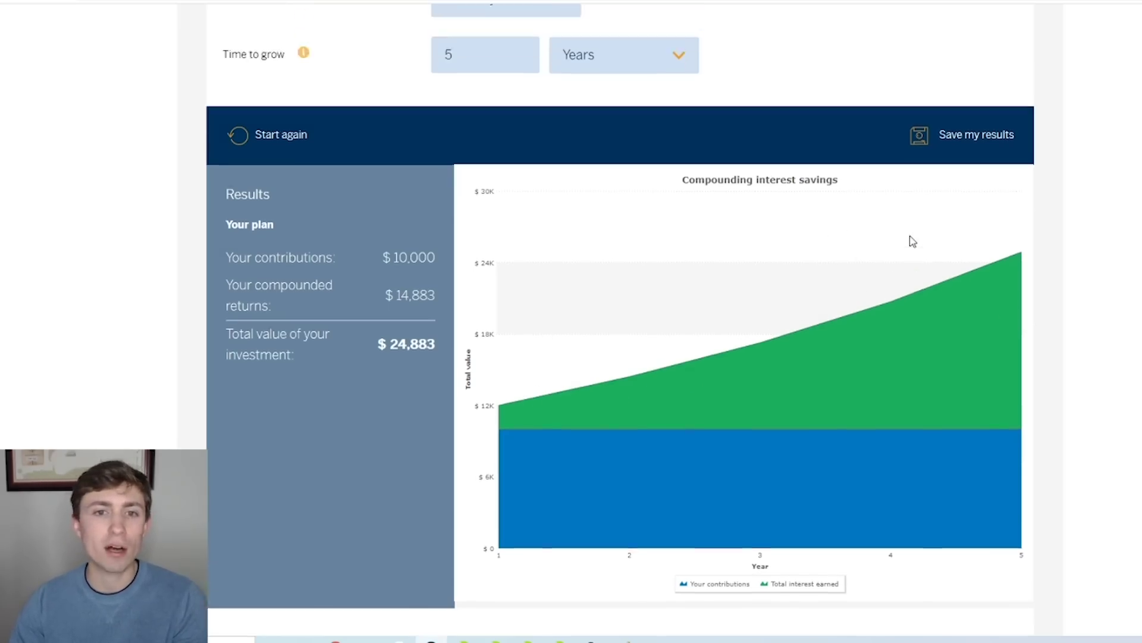
pyautogui.scroll(5, 872, 250)
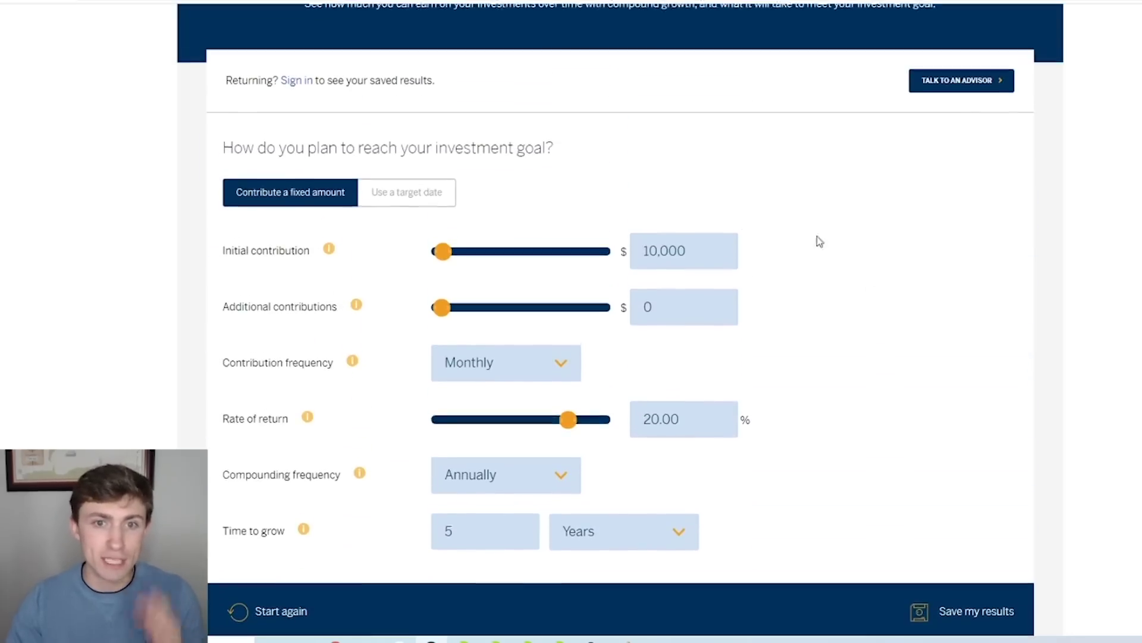
pyautogui.scroll(-1, 690, 241)
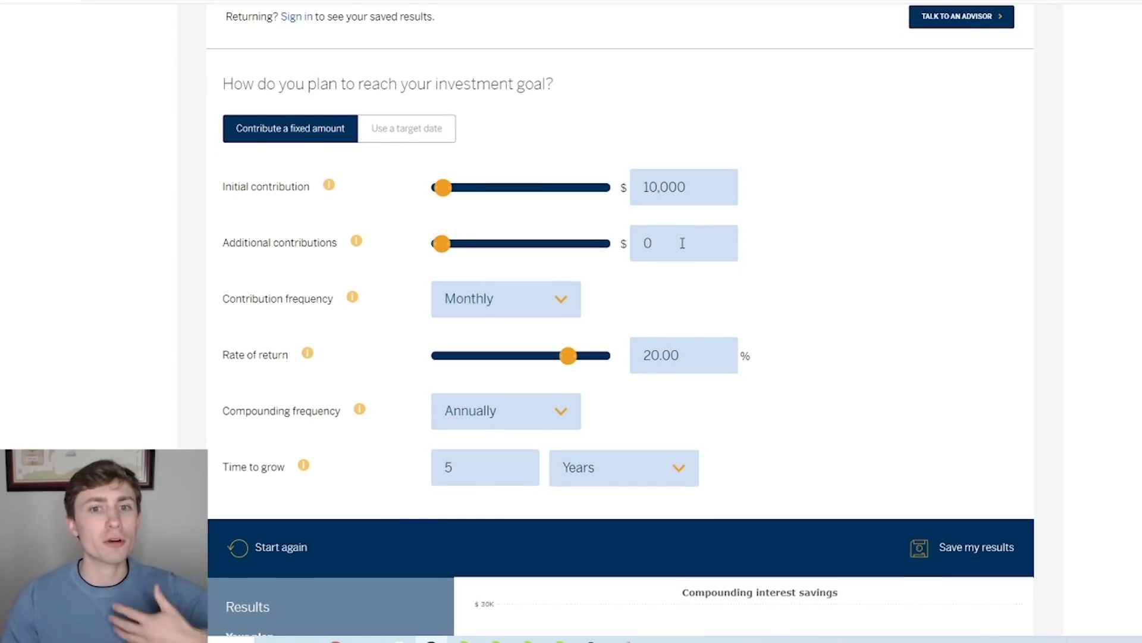
# Enter 500 as the additional contribution, keeping the frequency at Monthly
pyautogui.click(678, 243)
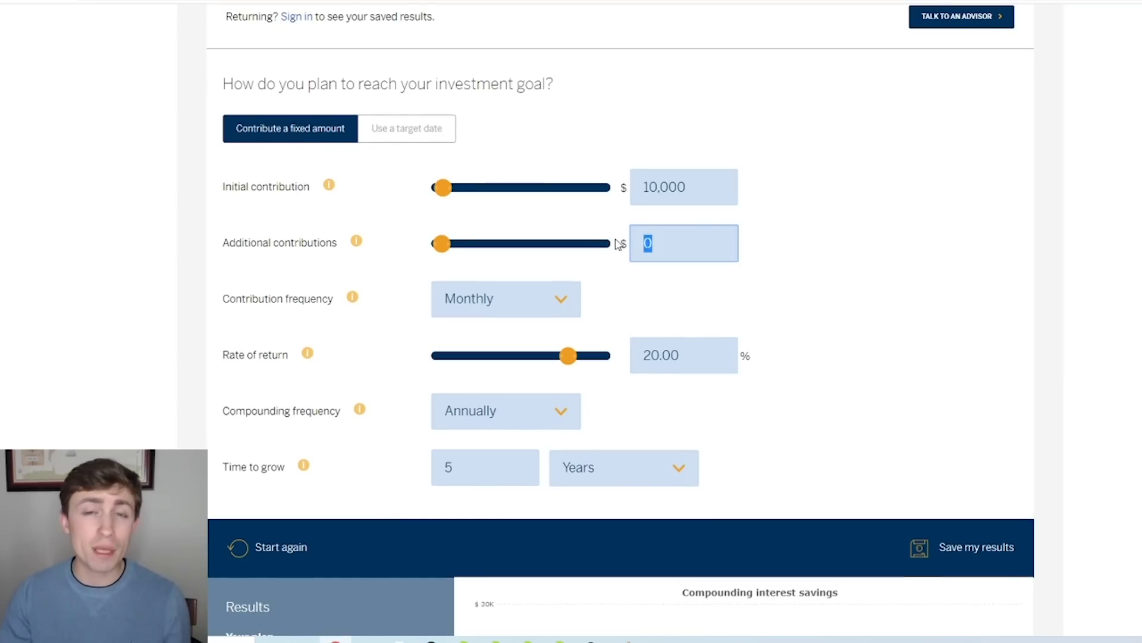
pyautogui.click(694, 187)
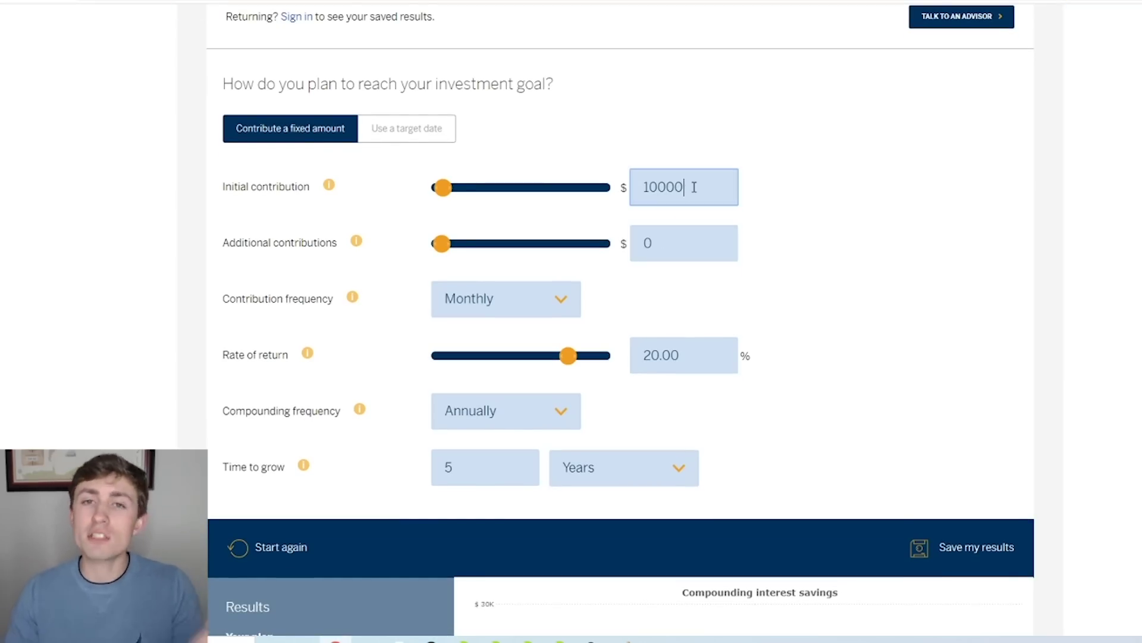
pyautogui.click(684, 243)
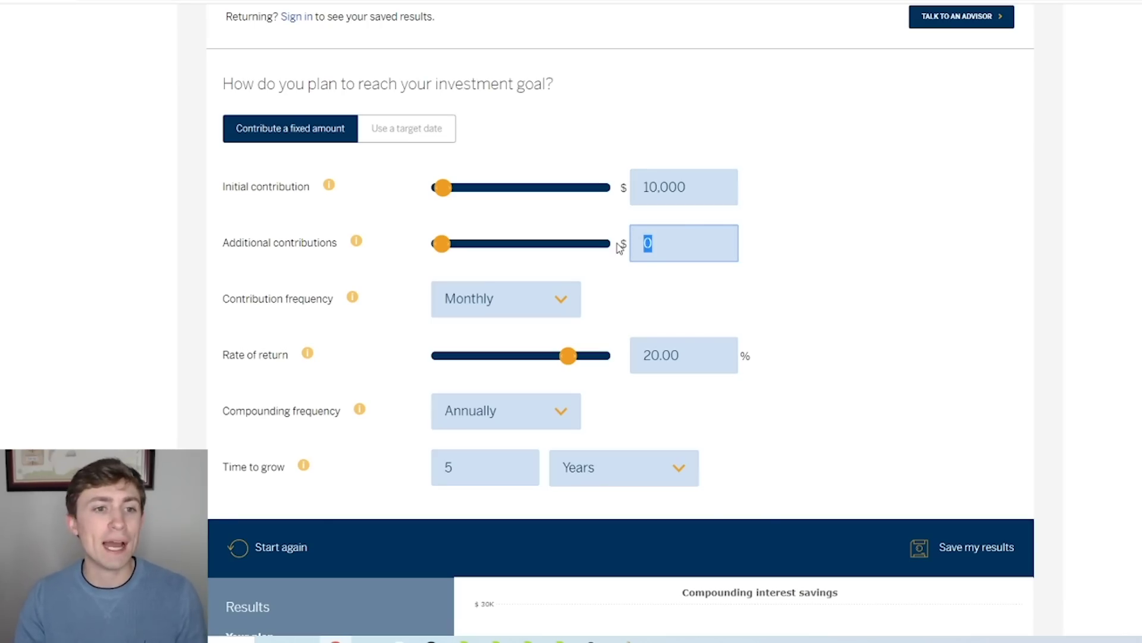
pyautogui.write('500')
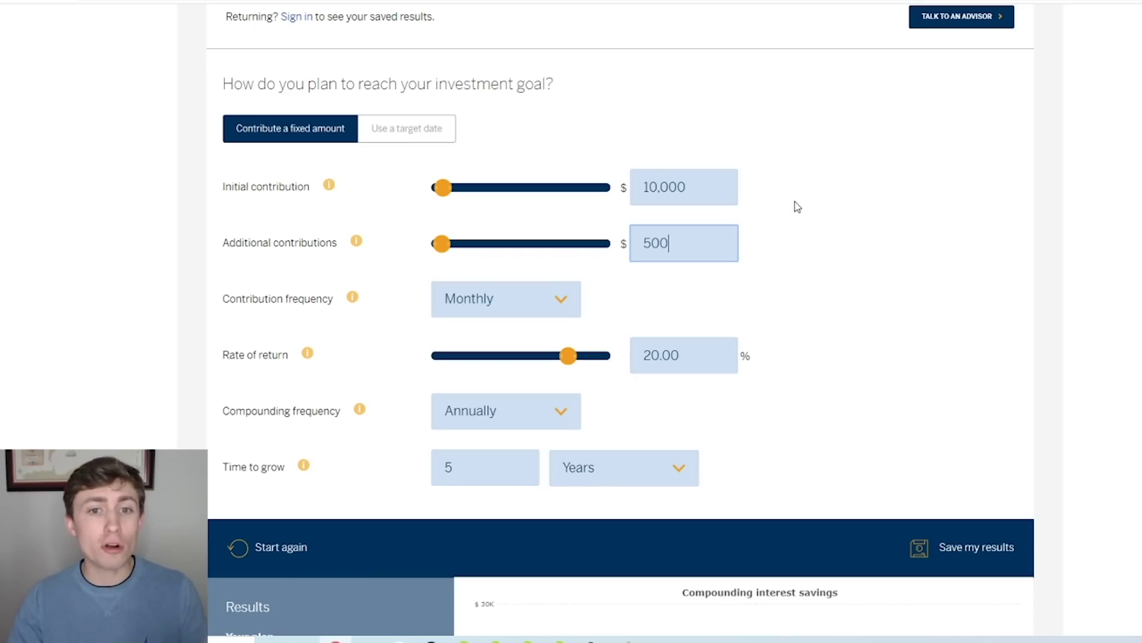
pyautogui.click(526, 302)
pyautogui.click(577, 311)
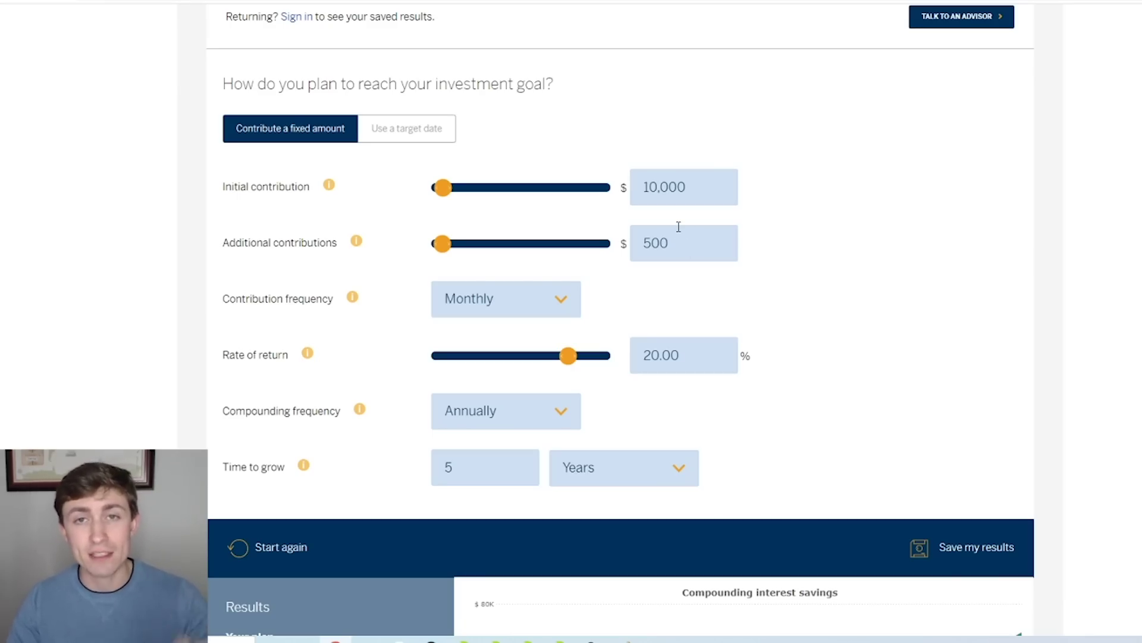
pyautogui.scroll(-2, 742, 227)
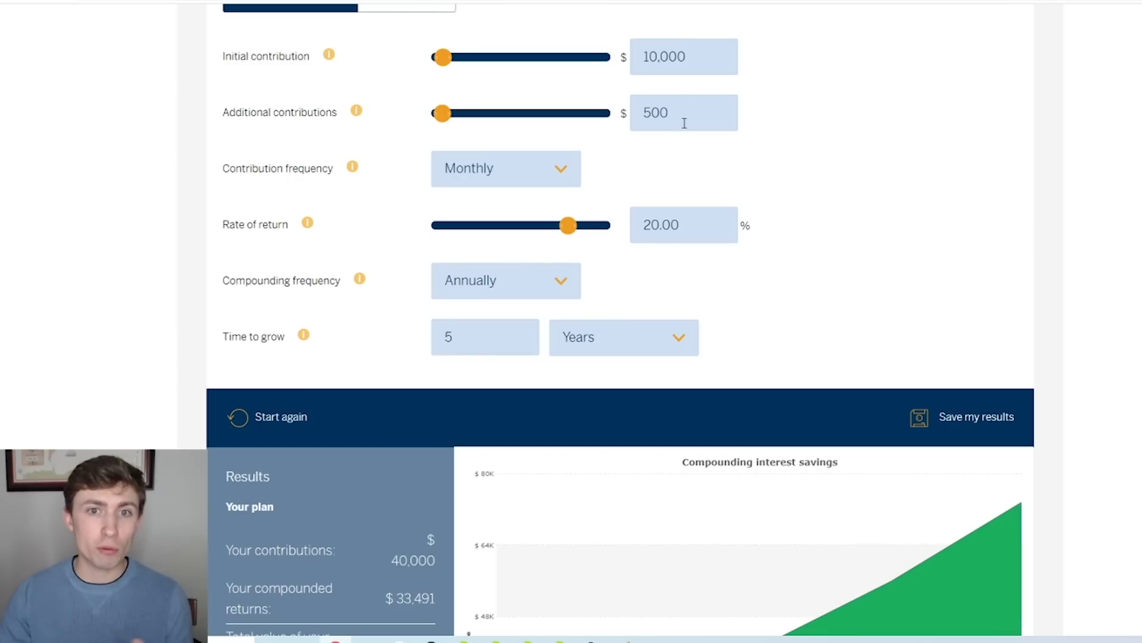
pyautogui.click(702, 229)
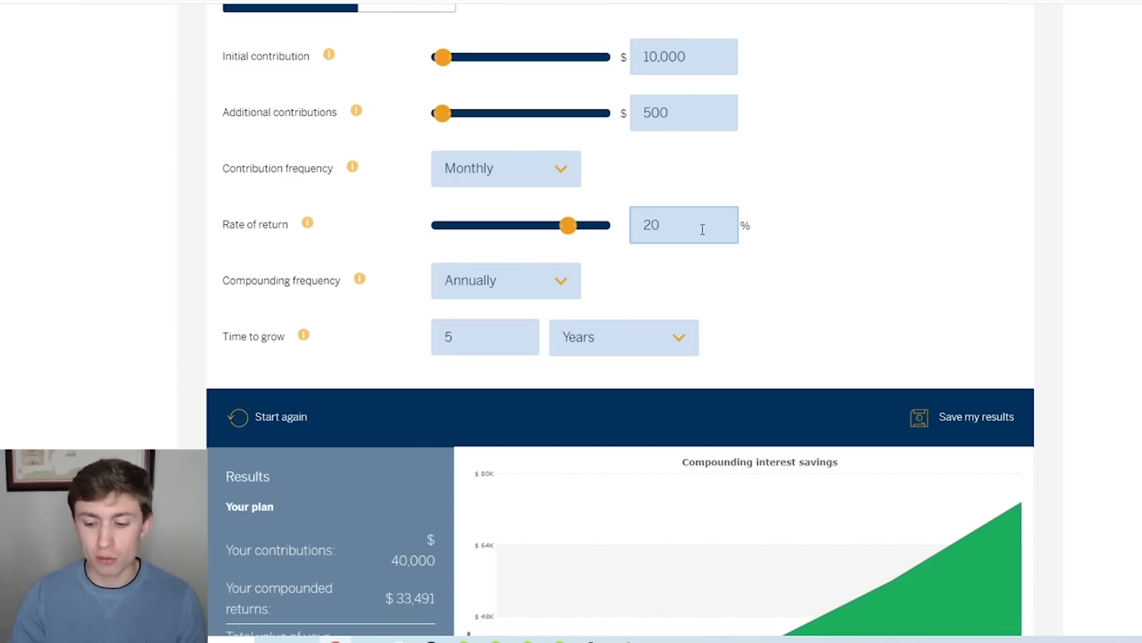
pyautogui.press('Return')
pyautogui.scroll(-3, 714, 225)
pyautogui.scroll(-1, 736, 212)
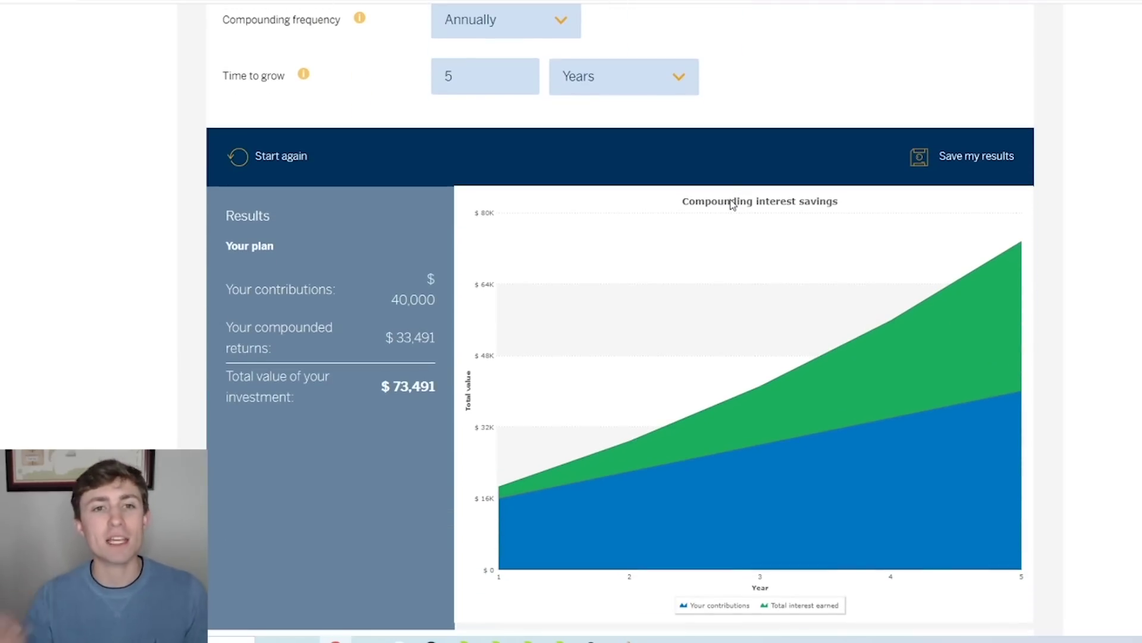
pyautogui.scroll(4, 536, 242)
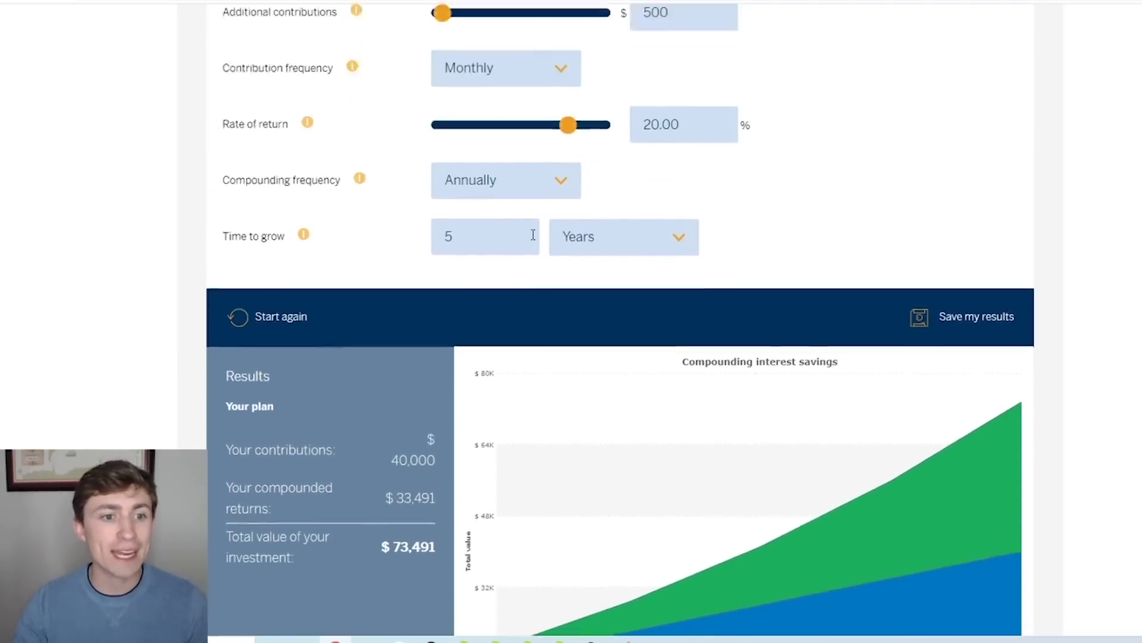
pyautogui.scroll(-4, 600, 194)
pyautogui.moveTo(227, 396); pyautogui.dragTo(437, 386)
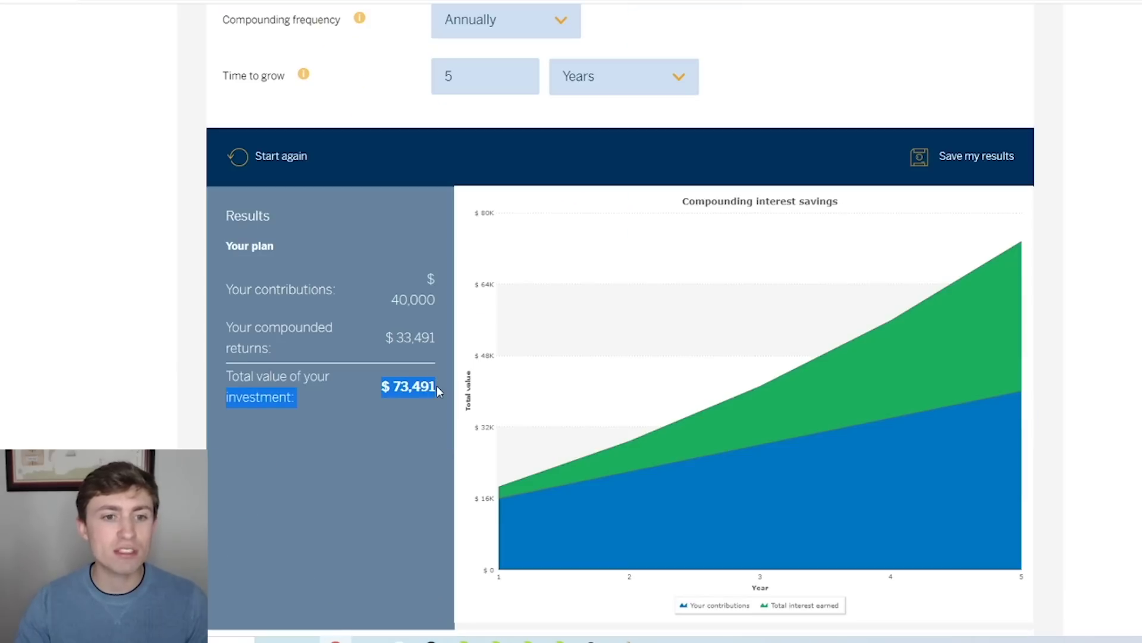
pyautogui.click(435, 384)
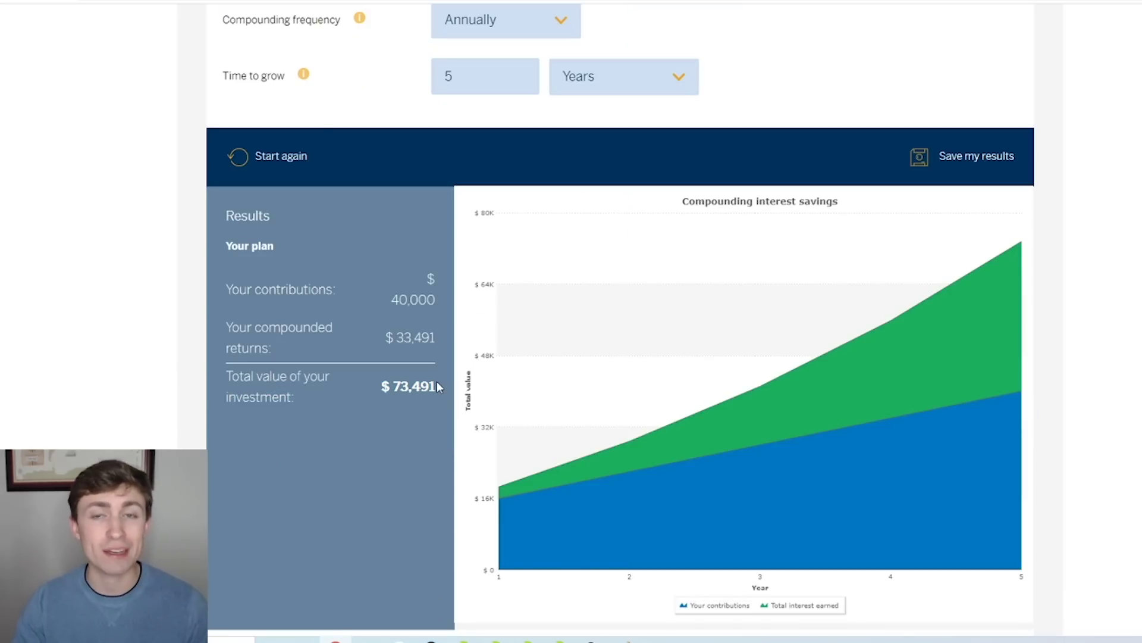
pyautogui.scroll(3, 429, 363)
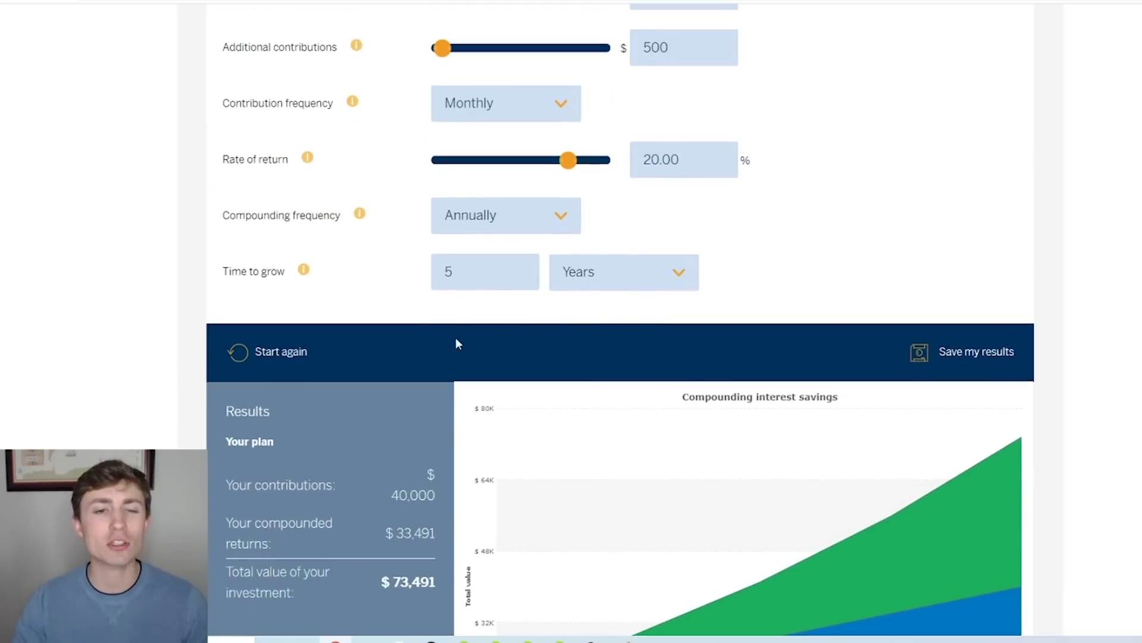
pyautogui.scroll(-3, 458, 344)
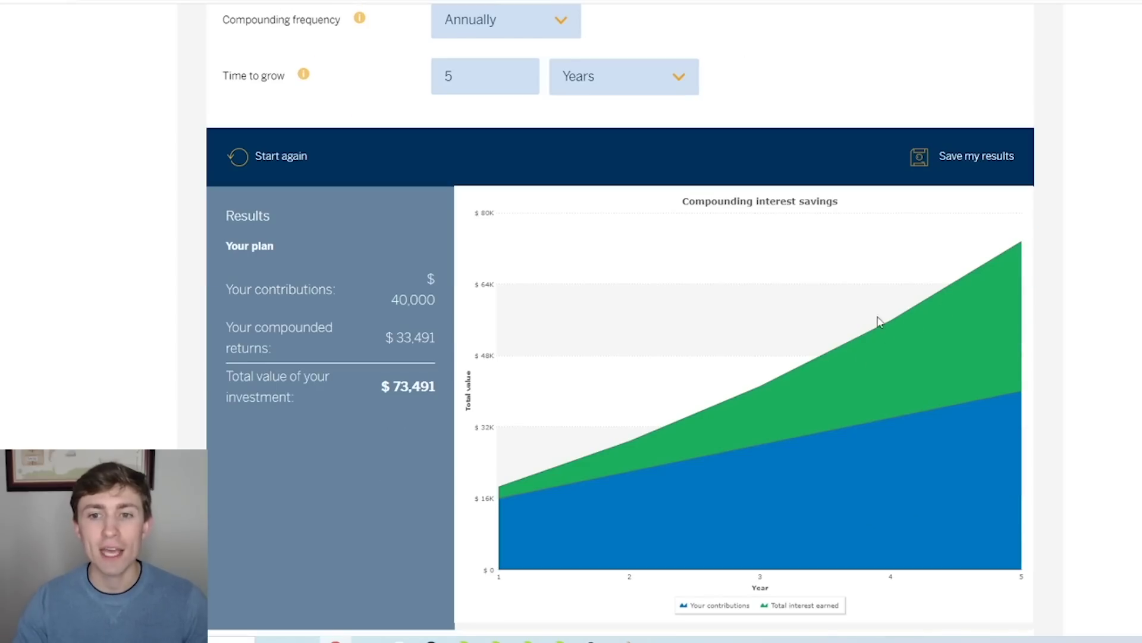
pyautogui.scroll(7, 878, 321)
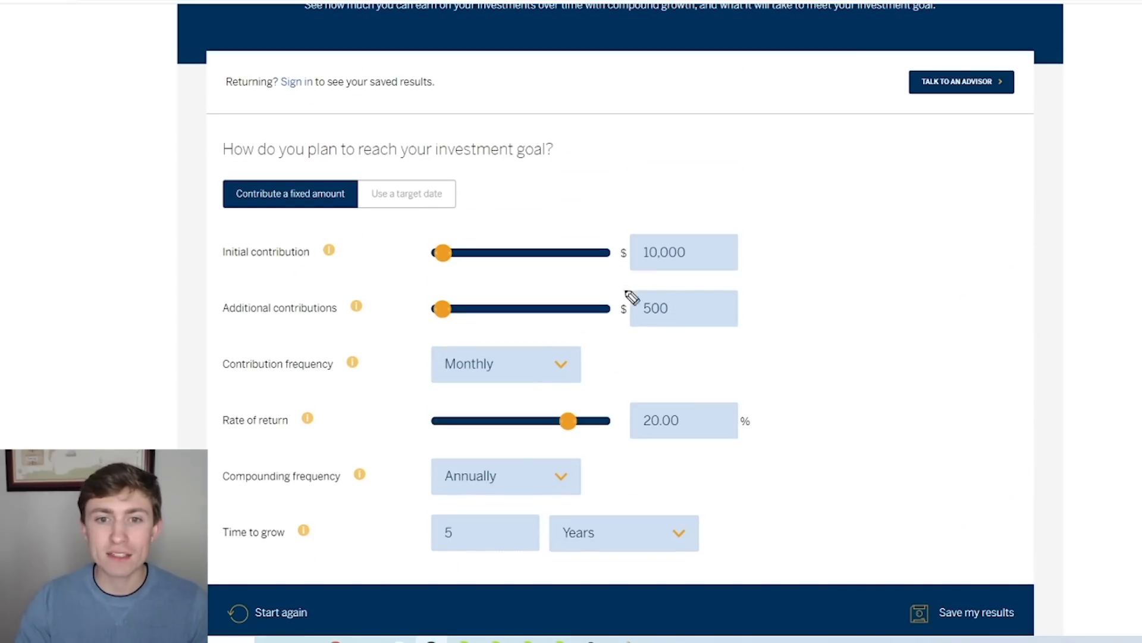
pyautogui.moveTo(622, 281)
pyautogui.mouseDown()
pyautogui.moveTo(768, 276)
pyautogui.moveTo(619, 344)
pyautogui.moveTo(607, 291)
pyautogui.mouseUp()
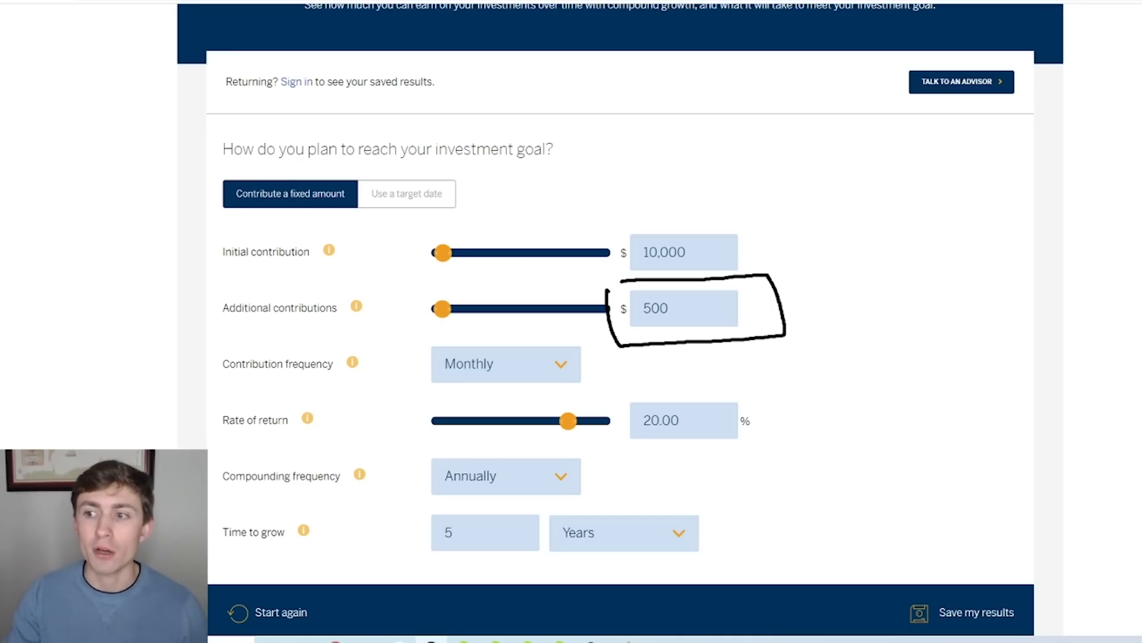
# Circle the $40,000 contributions figure in the results
pyautogui.scroll(-2, 714, 232)
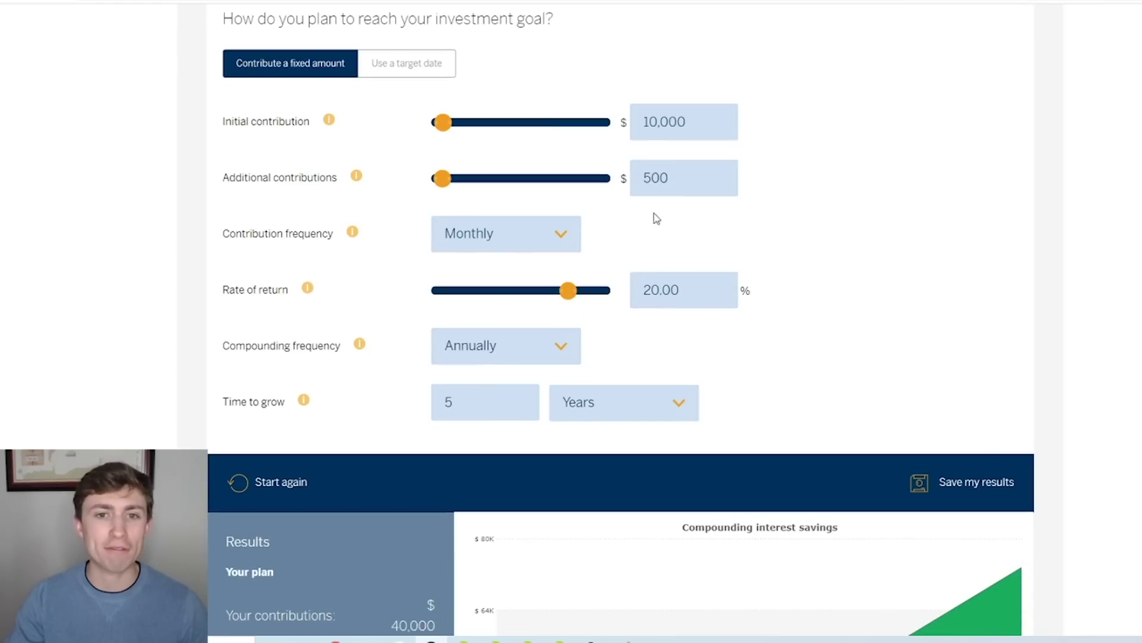
pyautogui.scroll(-1, 715, 166)
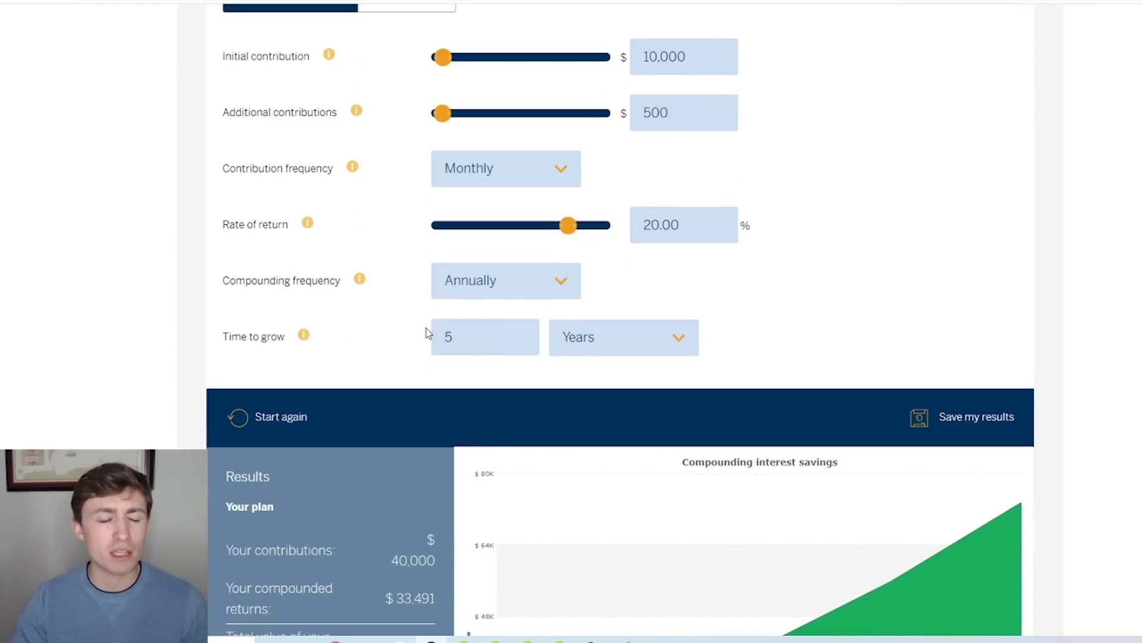
pyautogui.scroll(2, 636, 173)
pyautogui.scroll(-8, 688, 196)
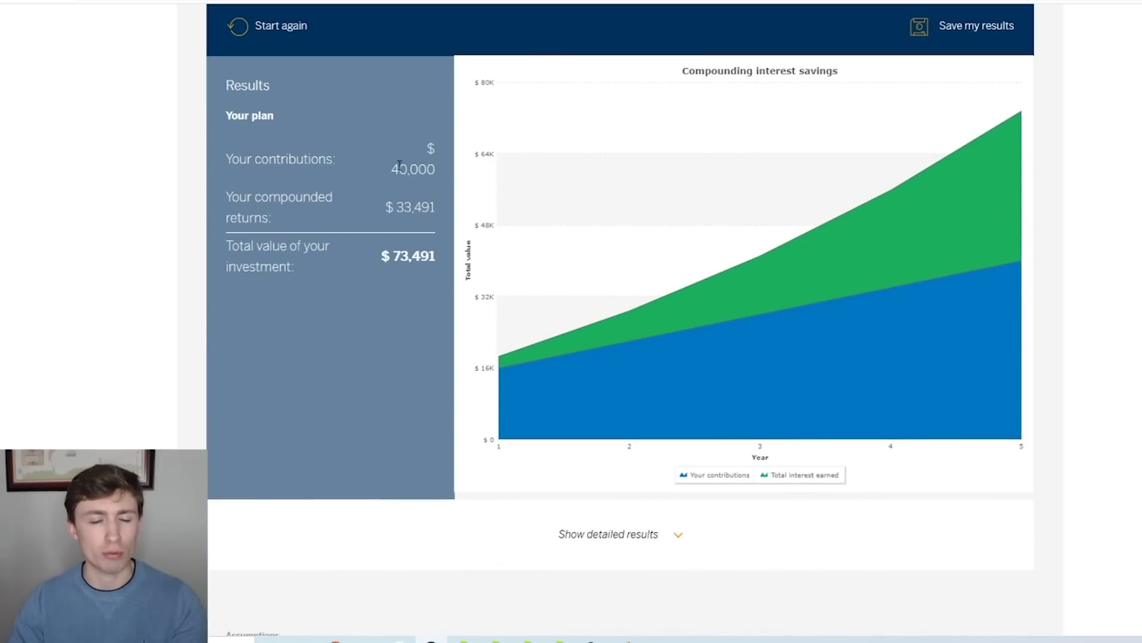
pyautogui.moveTo(389, 169); pyautogui.dragTo(433, 172)
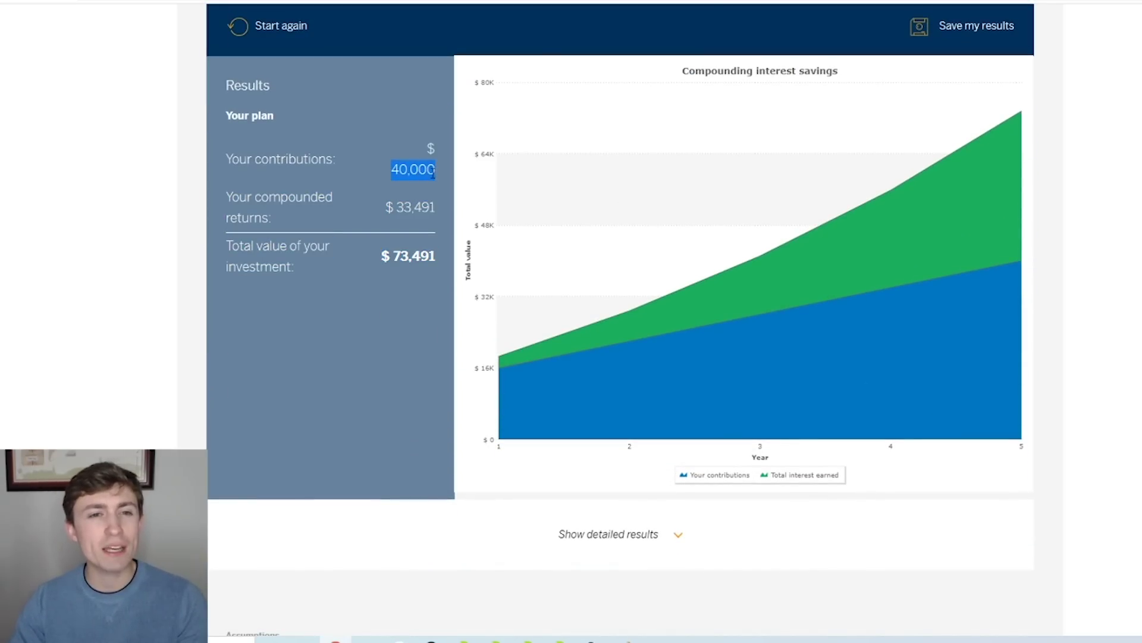
pyautogui.click(394, 168)
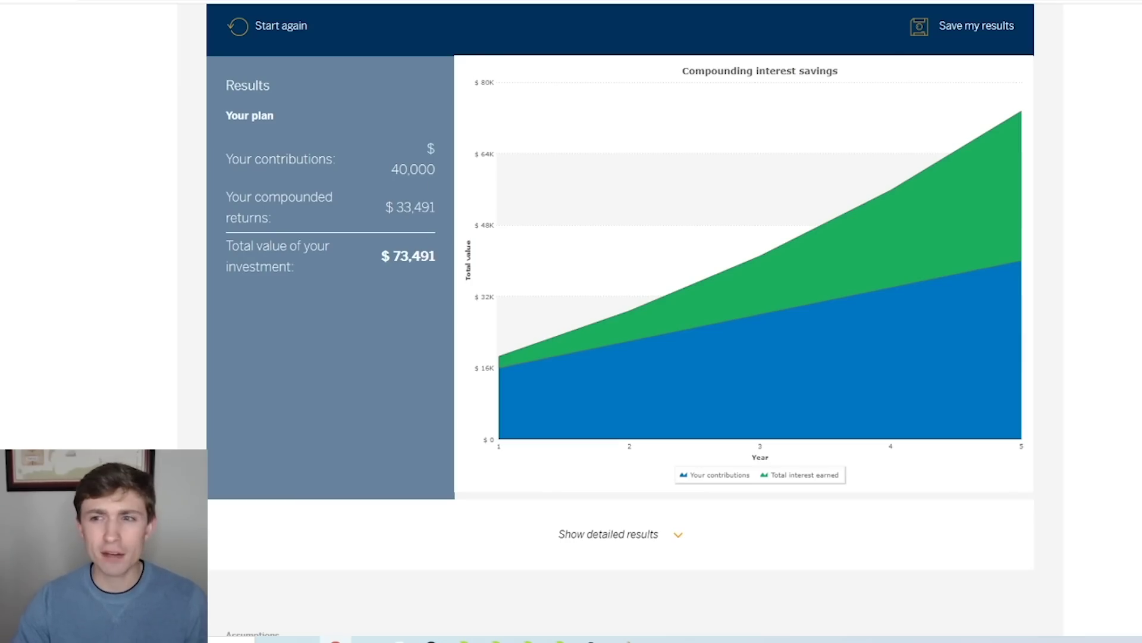
pyautogui.moveTo(392, 167)
pyautogui.mouseDown()
pyautogui.moveTo(375, 171)
pyautogui.moveTo(387, 185)
pyautogui.mouseUp()
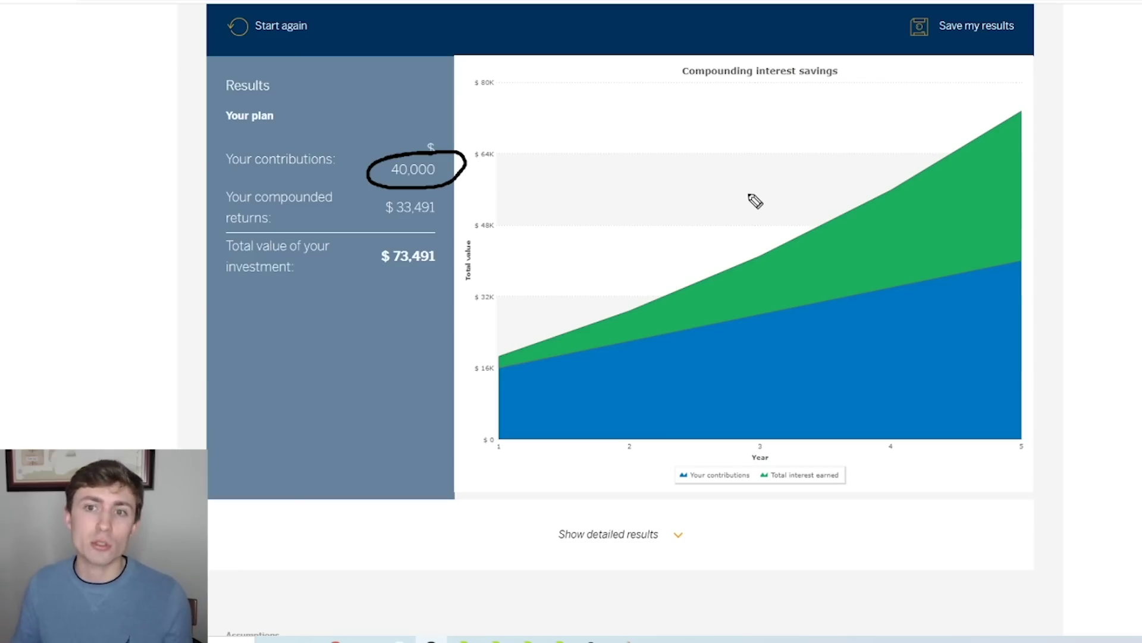
# Handwrite a +800 note above the chart, underline it, then erase all annotations
pyautogui.moveTo(513, 116)
pyautogui.mouseDown()
pyautogui.moveTo(513, 150)
pyautogui.moveTo(539, 126)
pyautogui.mouseUp()
pyautogui.moveTo(559, 116)
pyautogui.mouseDown()
pyautogui.moveTo(556, 133)
pyautogui.moveTo(560, 118)
pyautogui.mouseUp()
pyautogui.moveTo(580, 117); pyautogui.dragTo(583, 137)
pyautogui.moveTo(604, 113); pyautogui.dragTo(601, 114)
pyautogui.moveTo(470, 169); pyautogui.dragTo(665, 165)
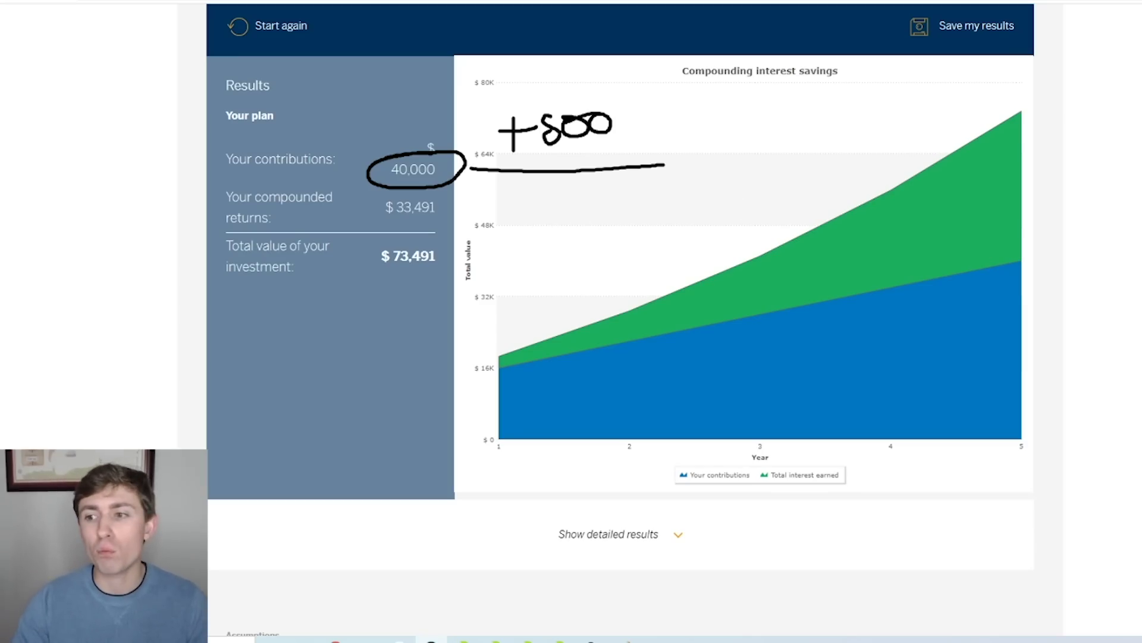
pyautogui.press('Escape')
# Replace the initial contribution with 50,000
pyautogui.scroll(10, 859, 244)
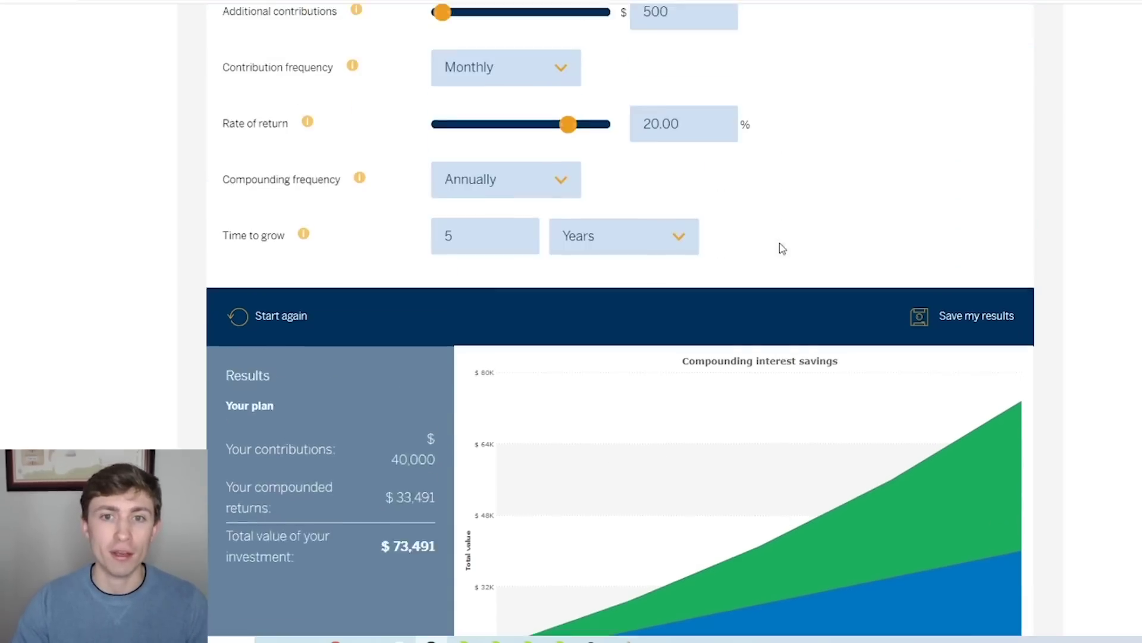
pyautogui.click(730, 251)
pyautogui.moveTo(707, 248); pyautogui.dragTo(640, 252)
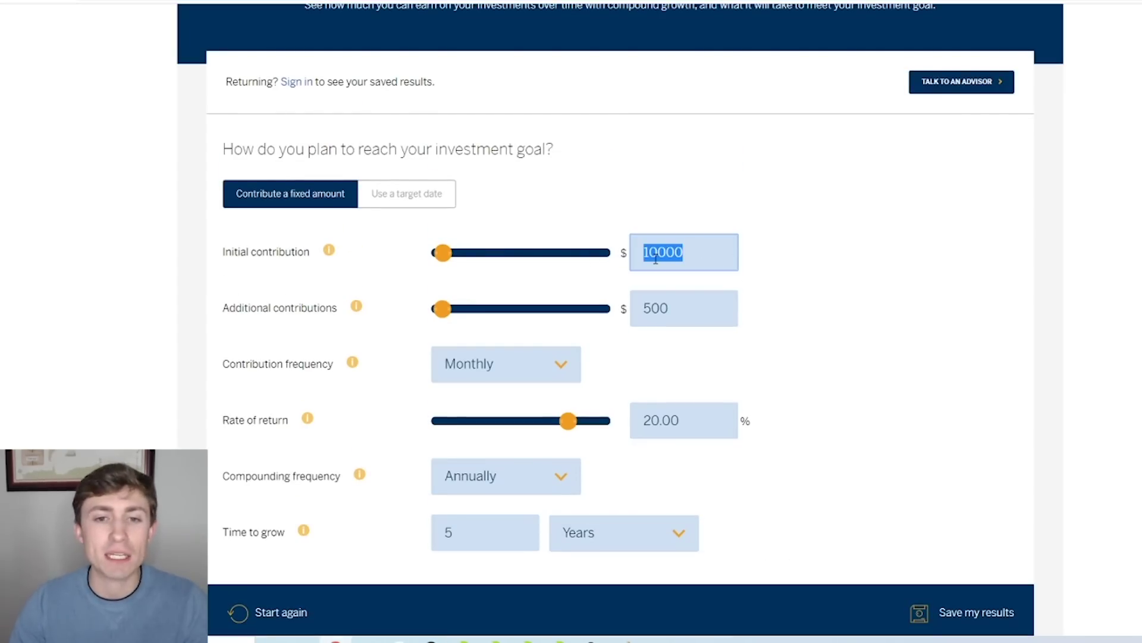
pyautogui.write('50000')
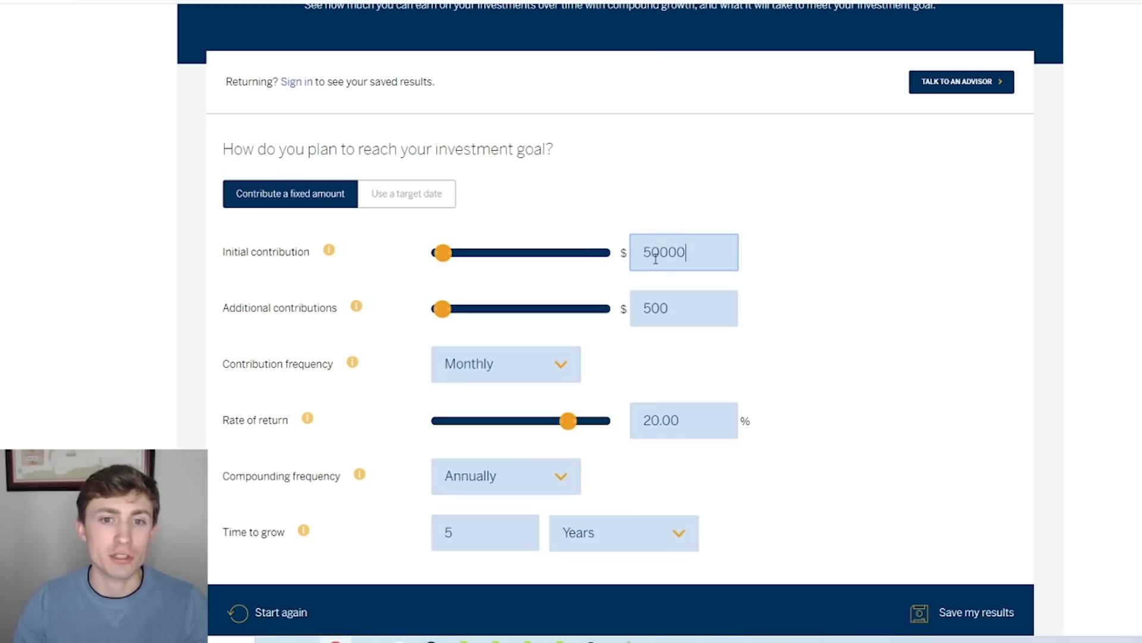
pyautogui.click(798, 227)
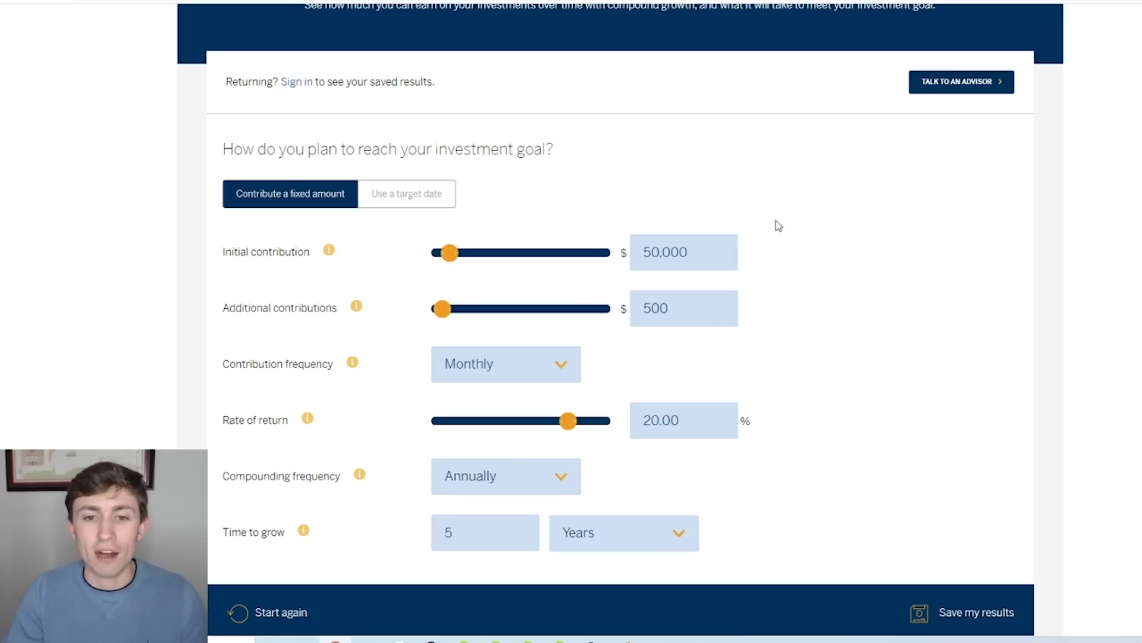
# Change the monthly additional contribution from 500 to 1,500
pyautogui.click(692, 305)
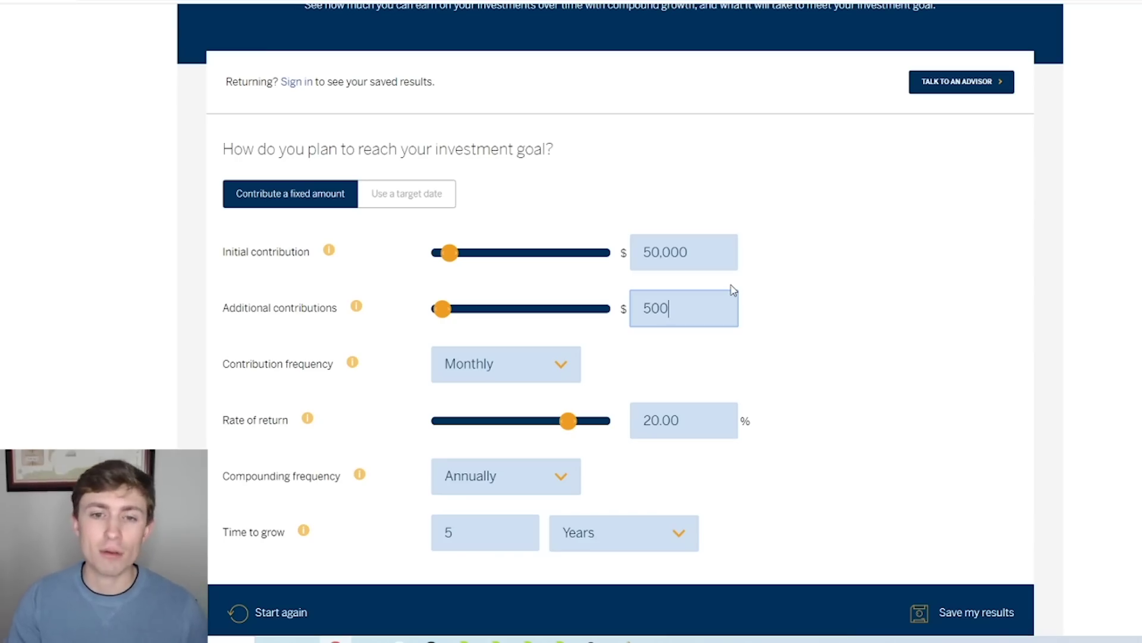
pyautogui.moveTo(701, 303); pyautogui.dragTo(632, 304)
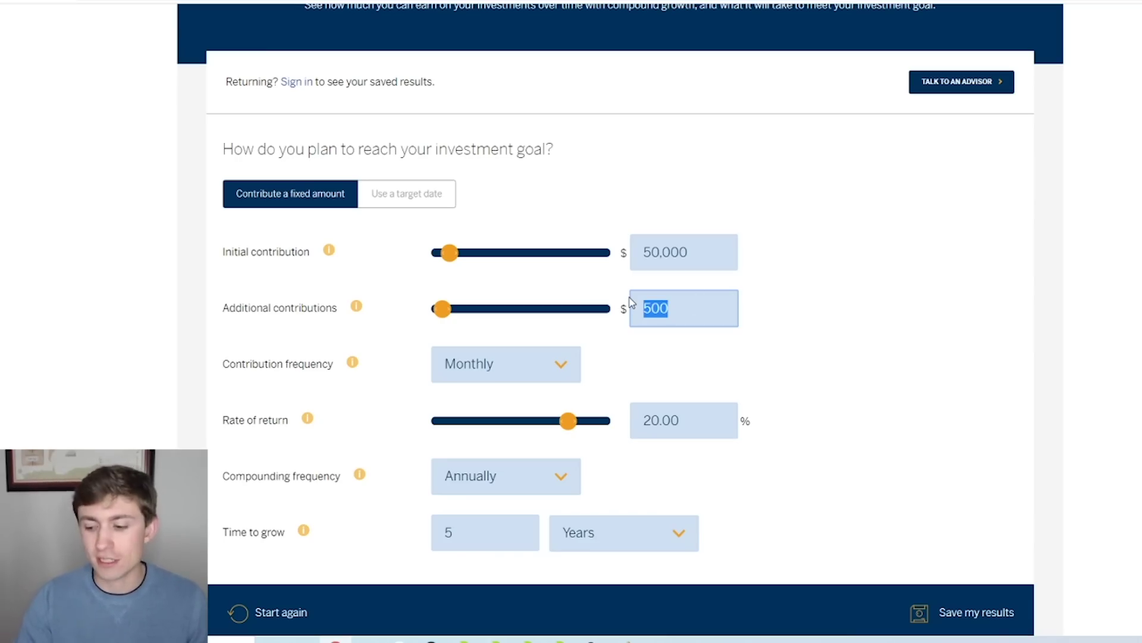
pyautogui.write('1500')
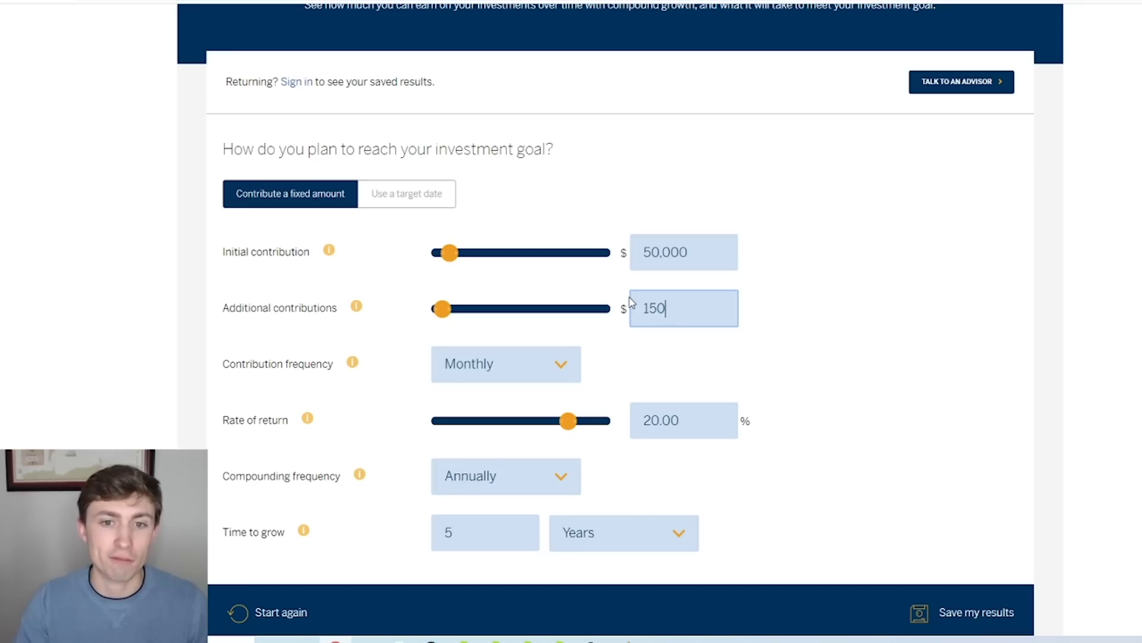
pyautogui.click(903, 293)
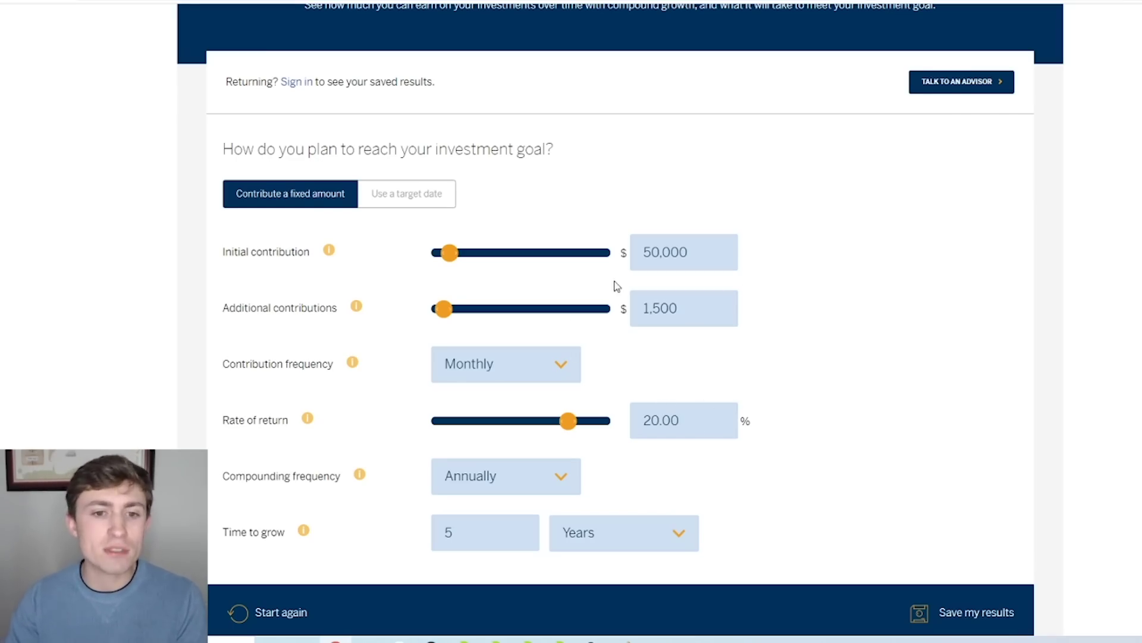
# Review the inputs, leaving additional contributions at 1,500 and initial contribution at 50,000
pyautogui.scroll(-1, 613, 291)
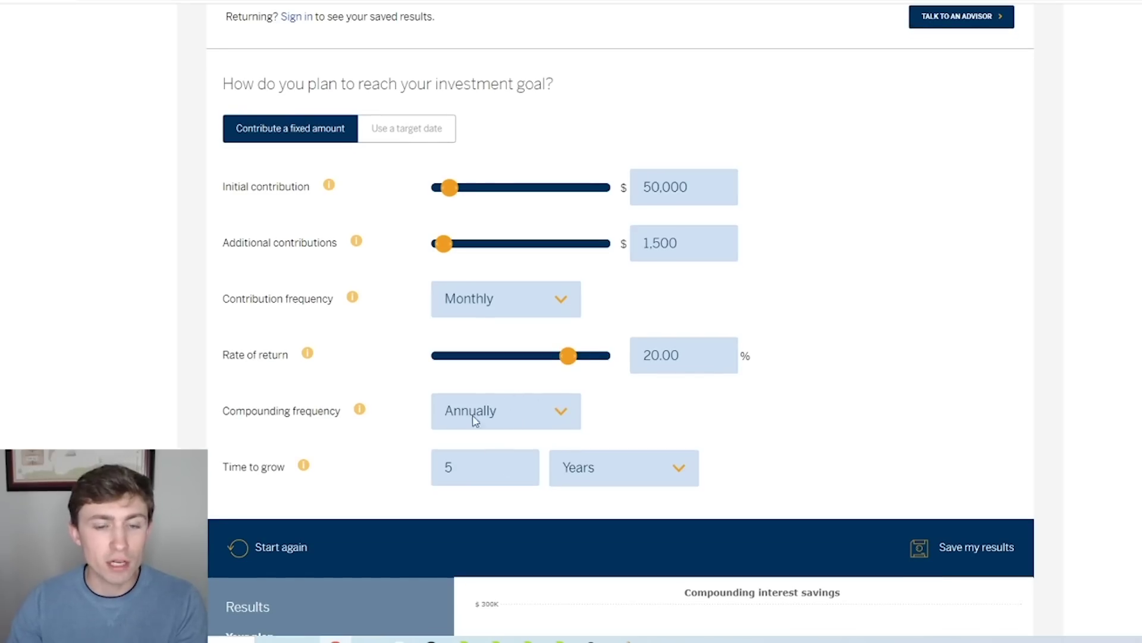
pyautogui.doubleClick(683, 244)
pyautogui.click(783, 279)
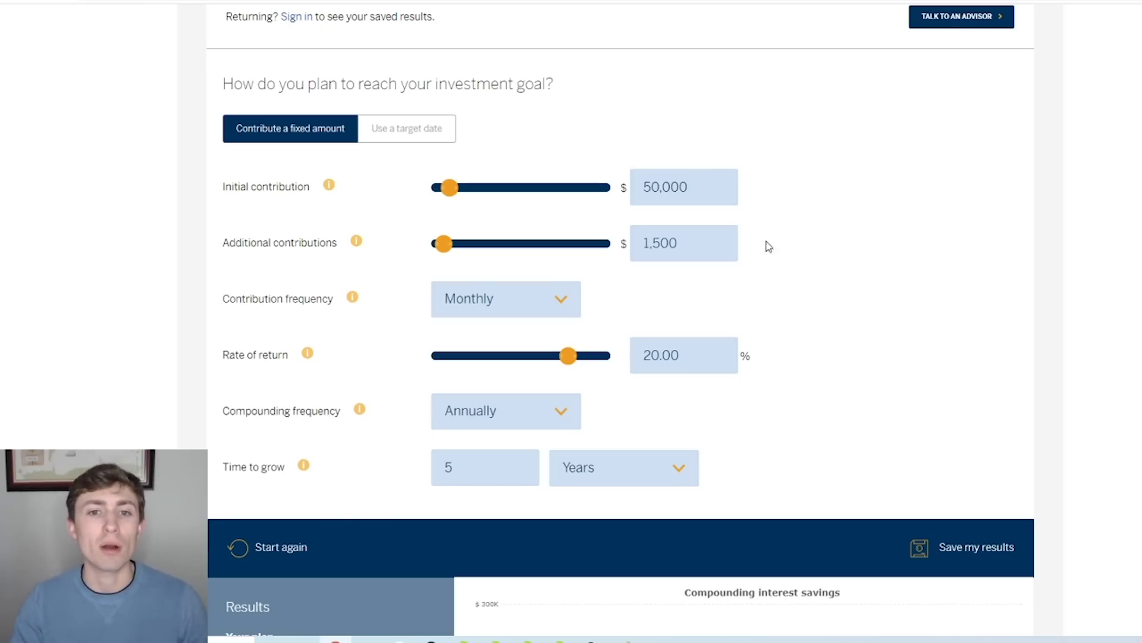
pyautogui.scroll(-1, 765, 238)
pyautogui.scroll(-1, 764, 234)
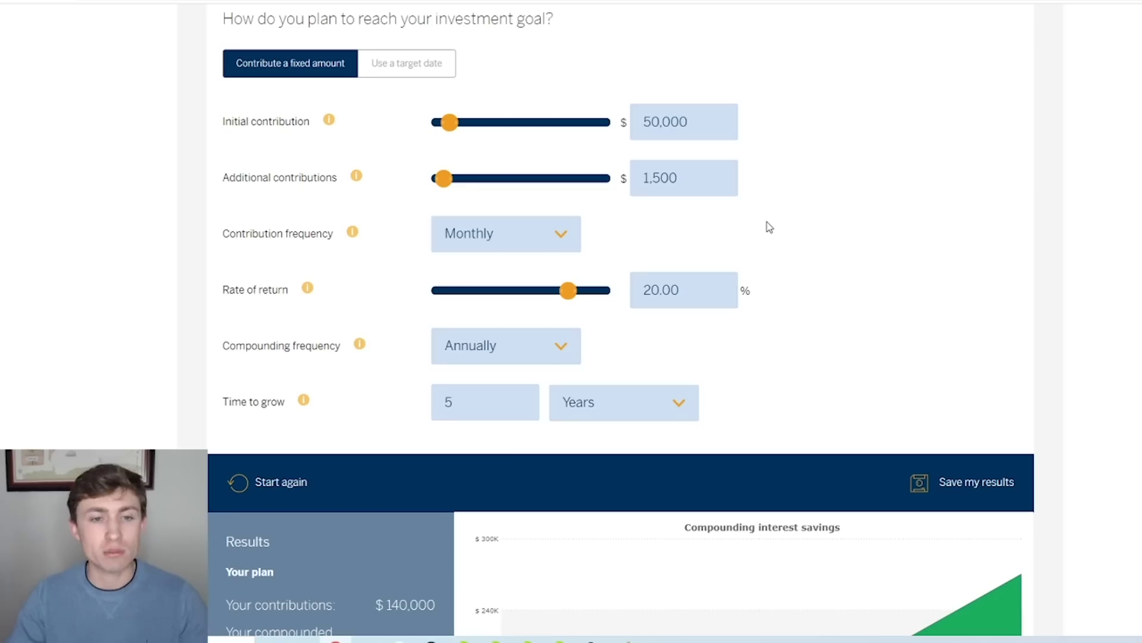
pyautogui.click(704, 174)
pyautogui.click(912, 192)
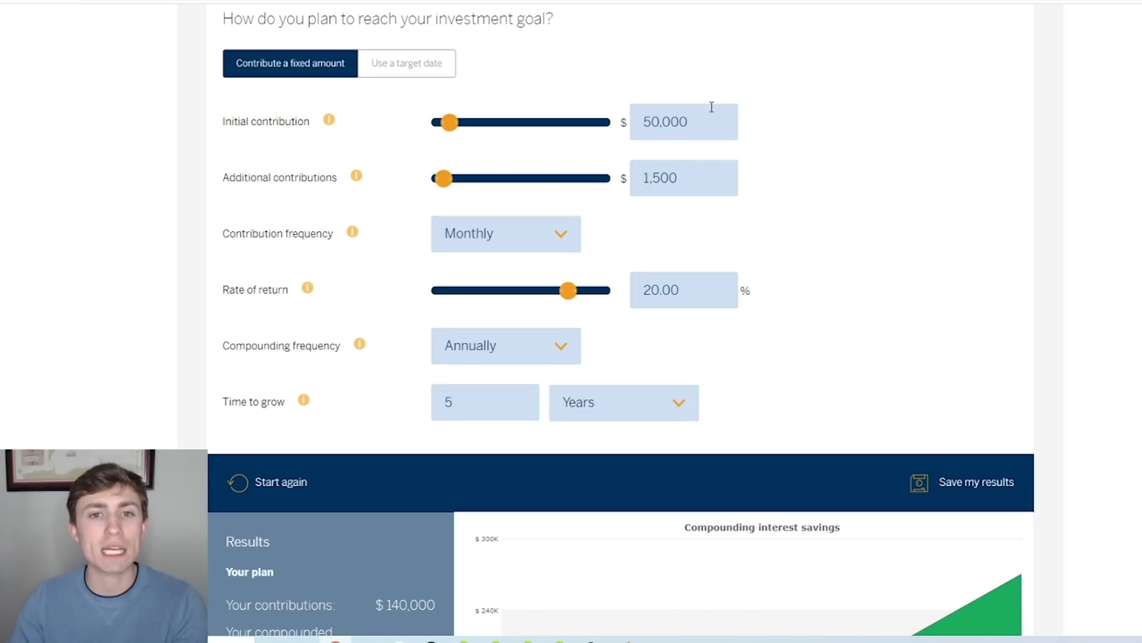
pyautogui.click(638, 118)
pyautogui.click(896, 159)
# Check the rate of return, then circle the $270,239 total investment value
pyautogui.scroll(-3, 795, 145)
pyautogui.scroll(-5, 789, 141)
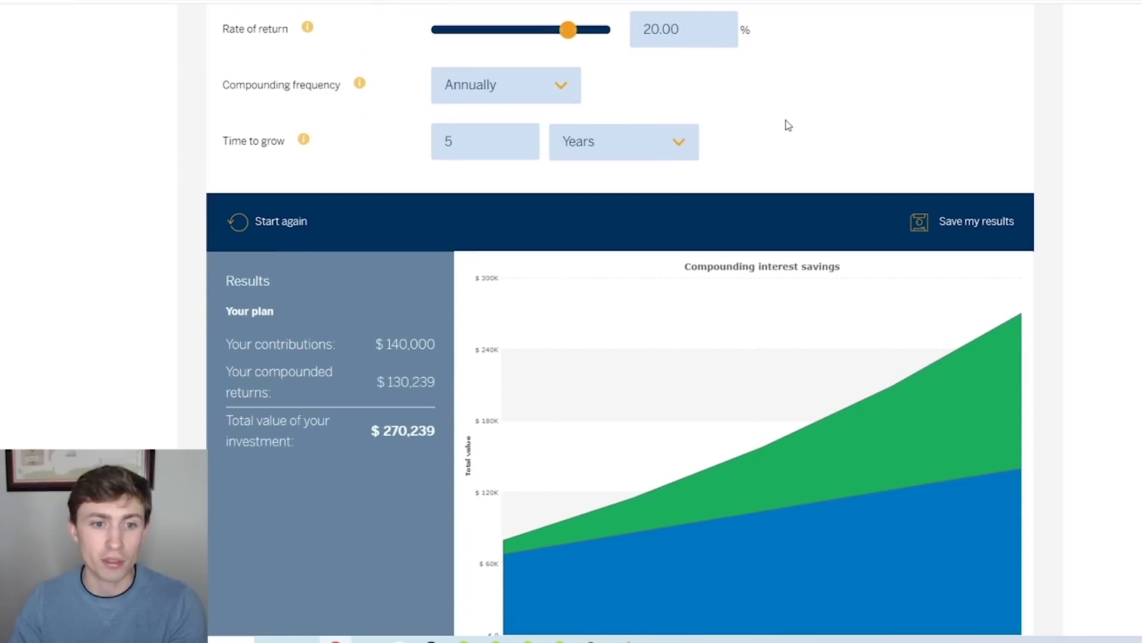
pyautogui.click(681, 33)
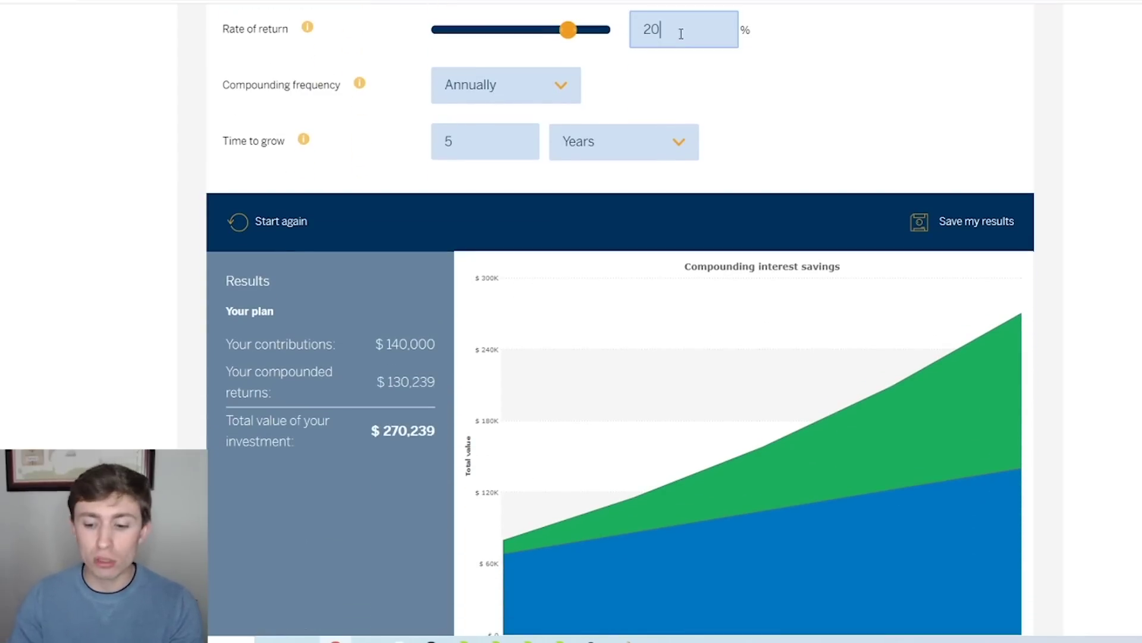
pyautogui.scroll(-2, 716, 89)
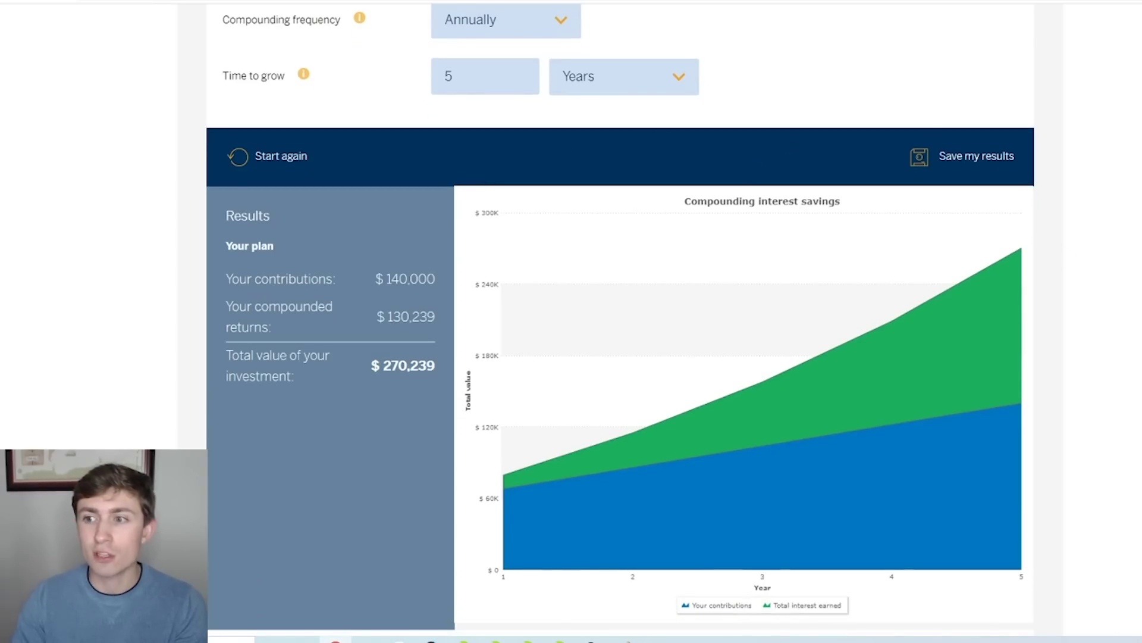
pyautogui.moveTo(442, 348)
pyautogui.mouseDown()
pyautogui.moveTo(339, 365)
pyautogui.moveTo(424, 397)
pyautogui.moveTo(445, 352)
pyautogui.mouseUp()
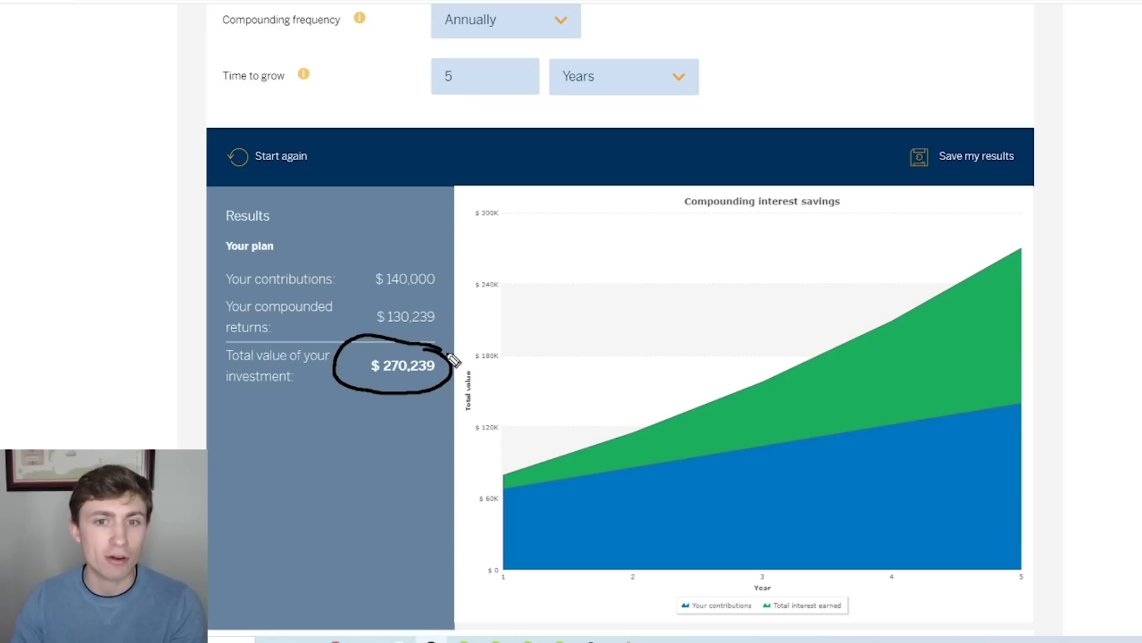
# Circle the $140,000 contributions, erase both circles, then recircle the $270,239 total
pyautogui.moveTo(364, 259)
pyautogui.mouseDown()
pyautogui.moveTo(441, 296)
pyautogui.moveTo(406, 249)
pyautogui.mouseUp()
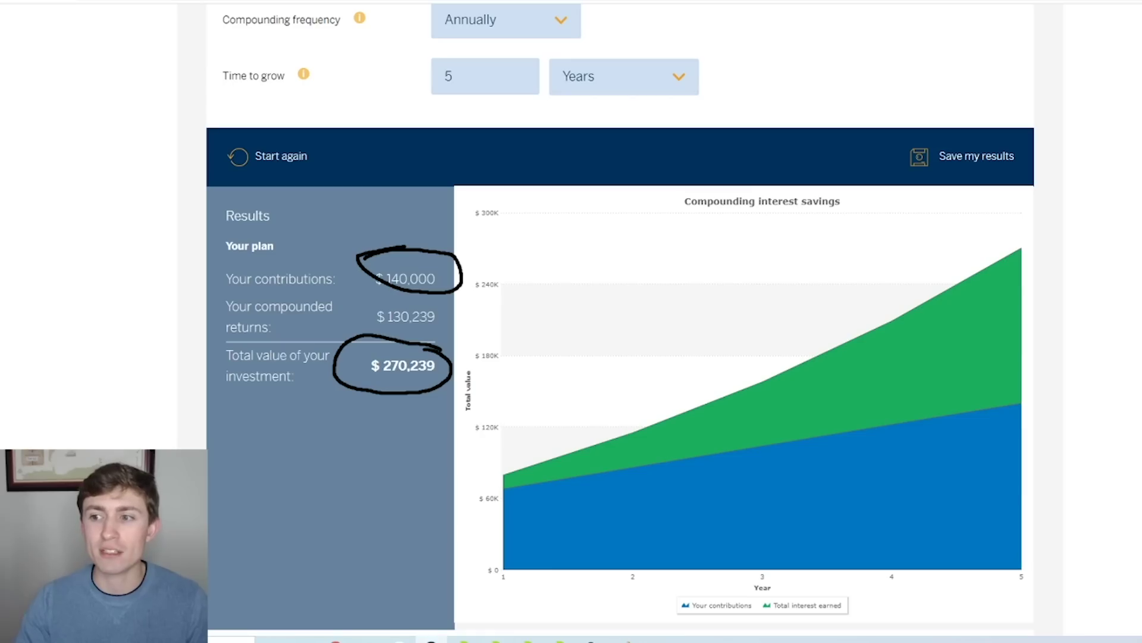
pyautogui.press('e')
pyautogui.moveTo(441, 344); pyautogui.dragTo(333, 353)
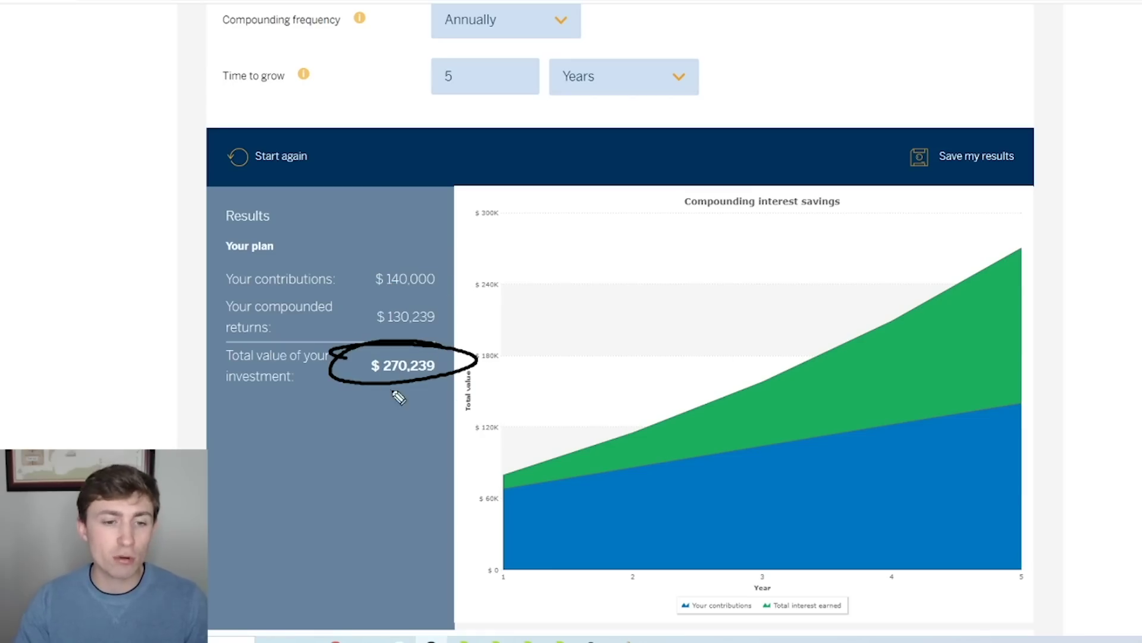
# Erase the circle and set initial contribution to 100,000, leaving additional contributions at 1,500
pyautogui.press('e')
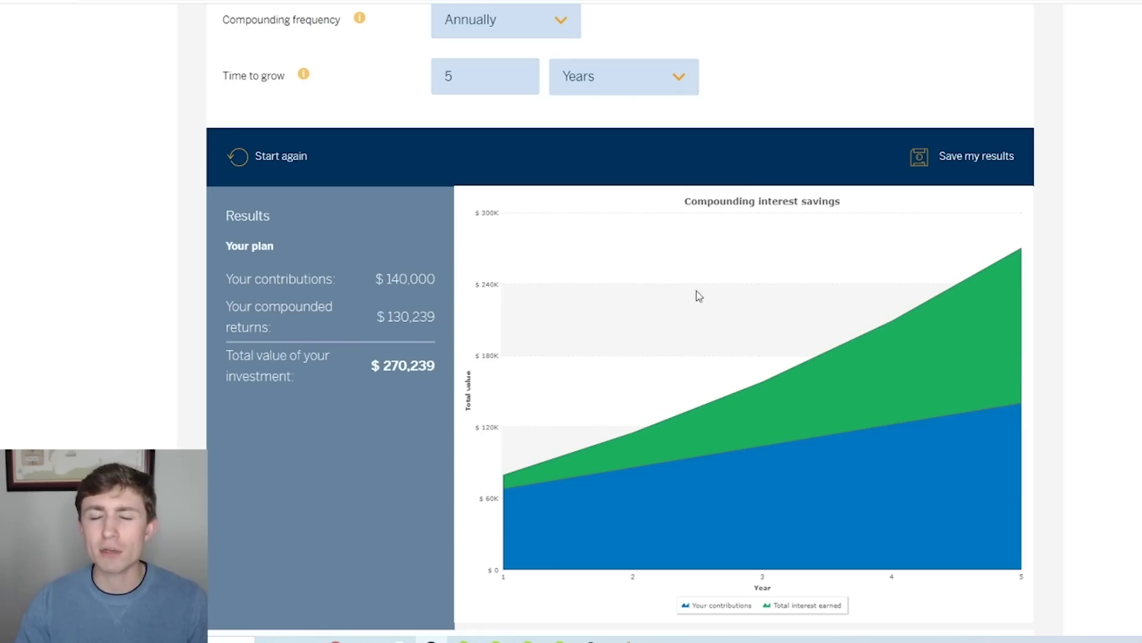
pyautogui.scroll(7, 690, 290)
pyautogui.click(688, 234)
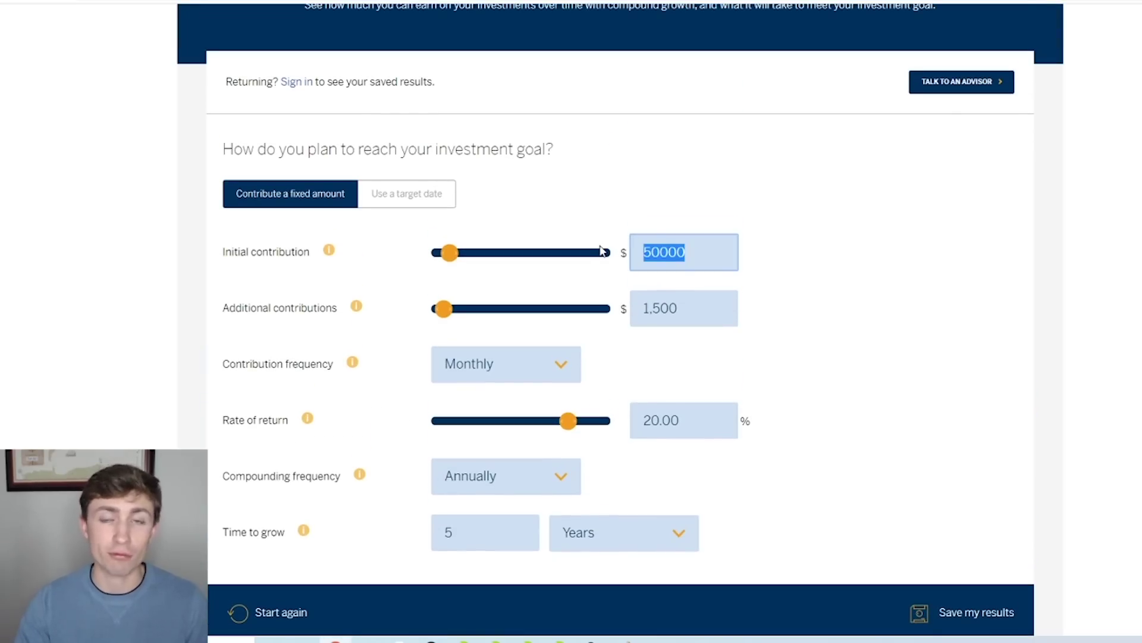
pyautogui.write('10000')
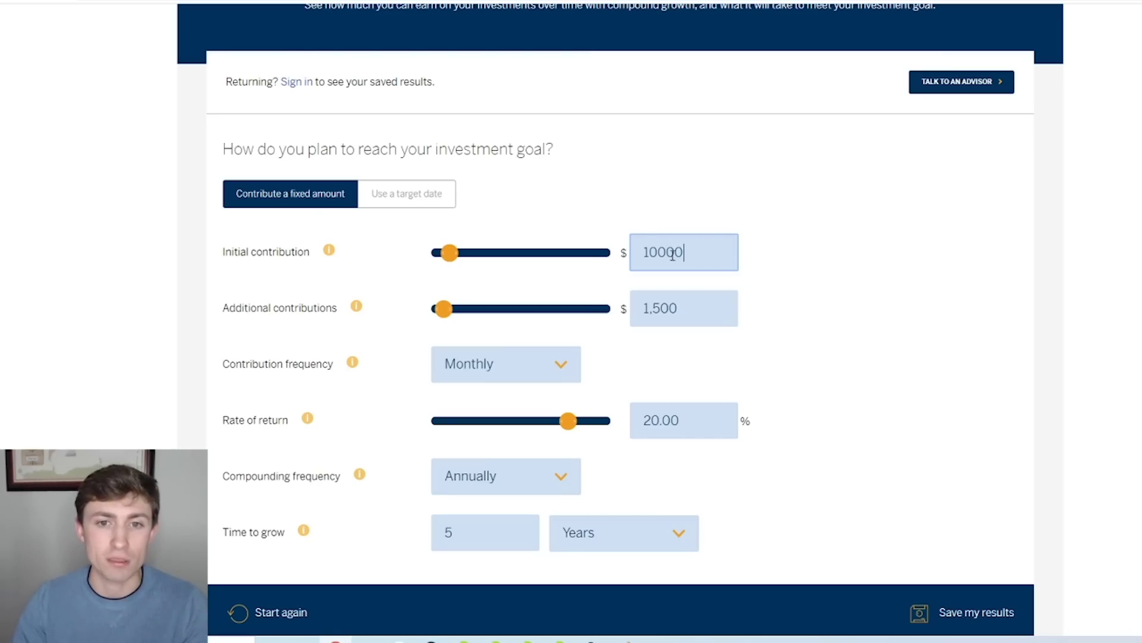
pyautogui.click(840, 245)
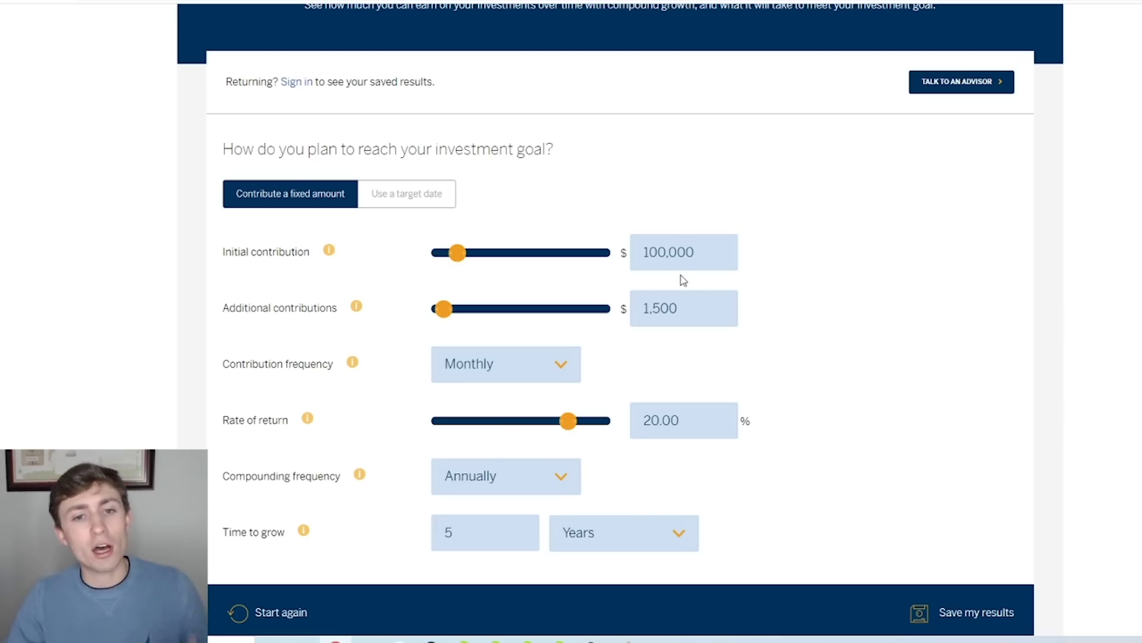
pyautogui.click(698, 306)
pyautogui.click(844, 279)
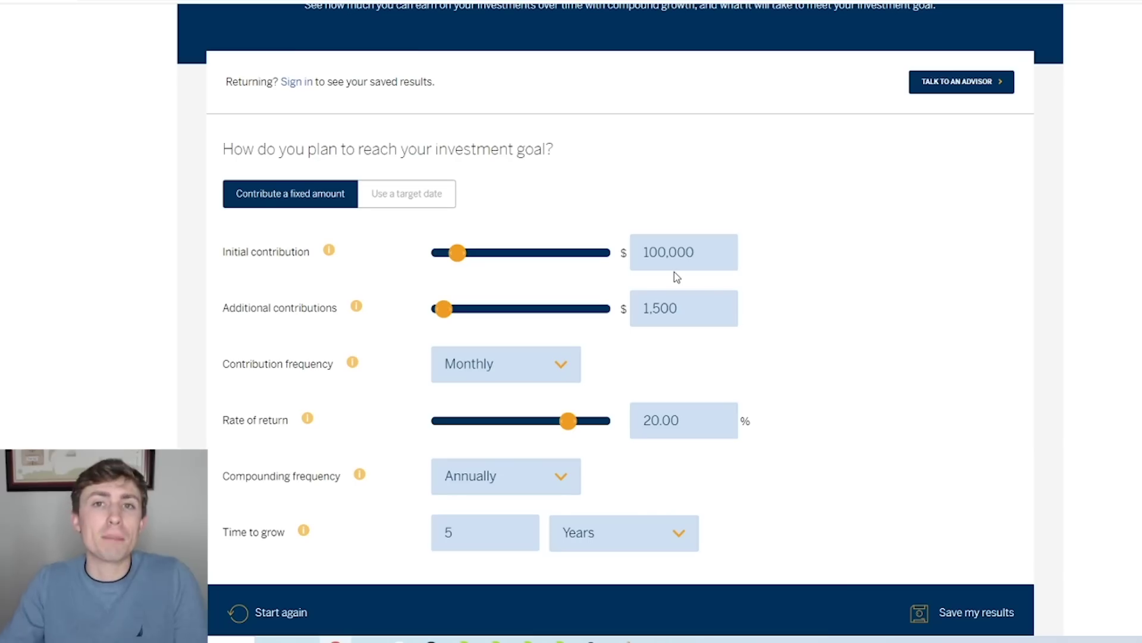
# Change monthly additional contributions from 1,500 to 2,500, leaving the rate of return at 20.00
pyautogui.click(637, 307)
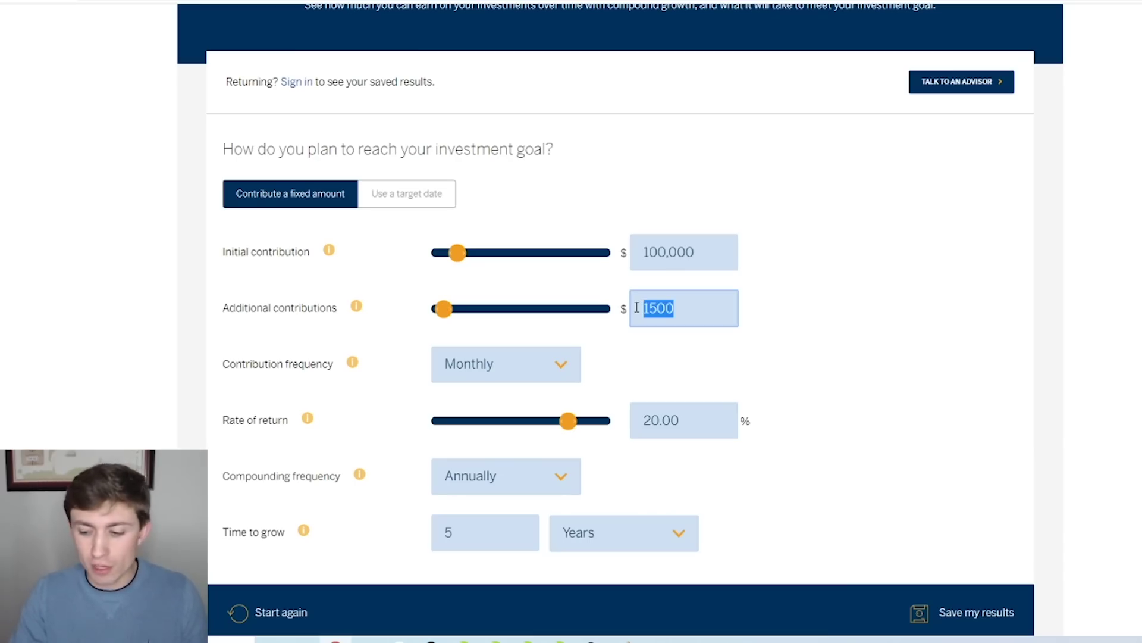
pyautogui.write('2500')
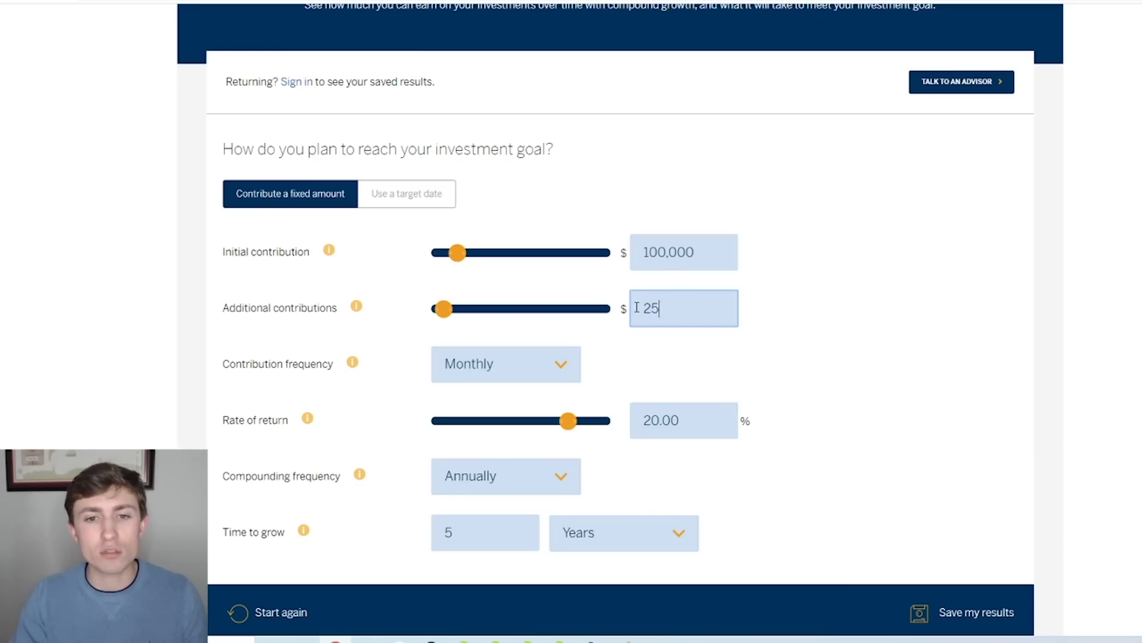
pyautogui.click(817, 266)
pyautogui.scroll(-1, 694, 237)
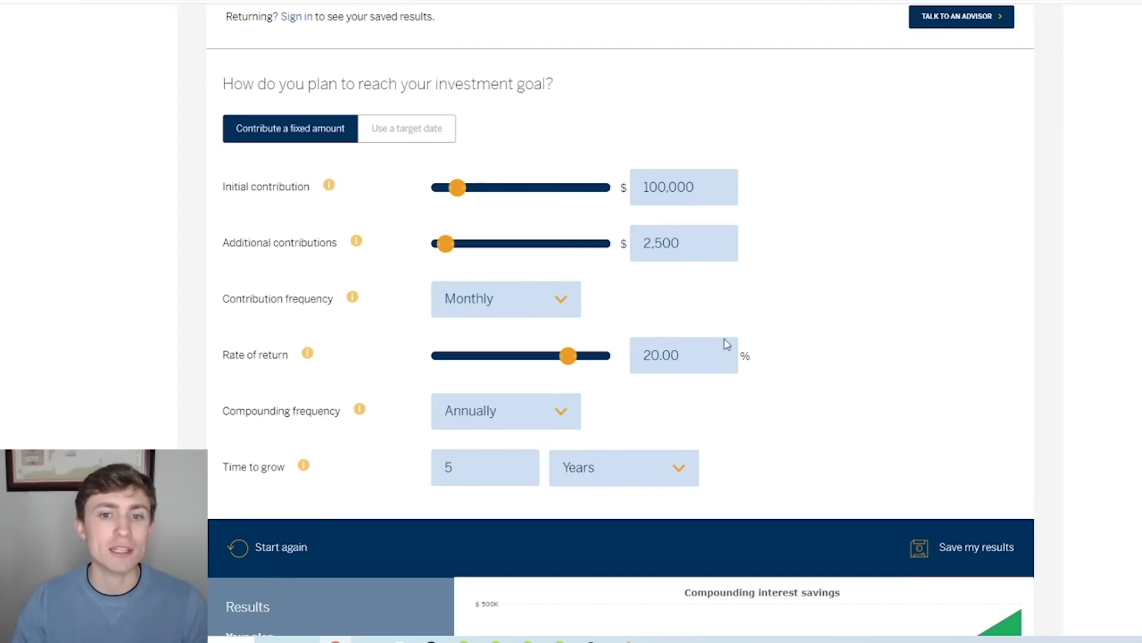
pyautogui.click(717, 353)
pyautogui.press('Tab')
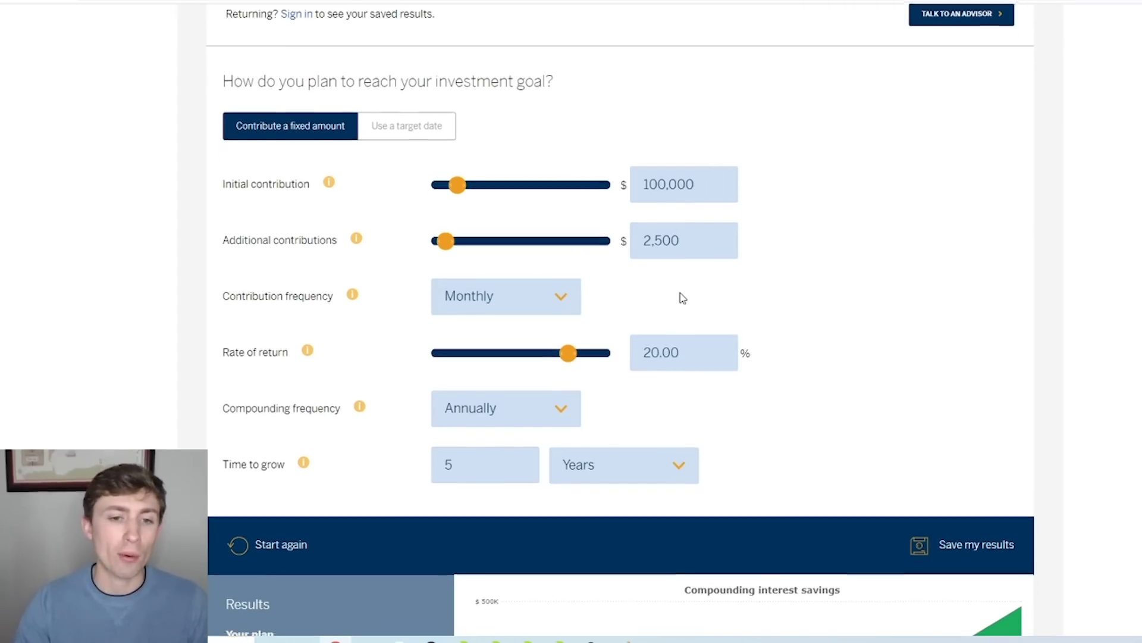
# Circle the $491,871 total and $250,000 contributions in Results, then clear the ink
pyautogui.scroll(-2, 729, 291)
pyautogui.scroll(-3, 773, 301)
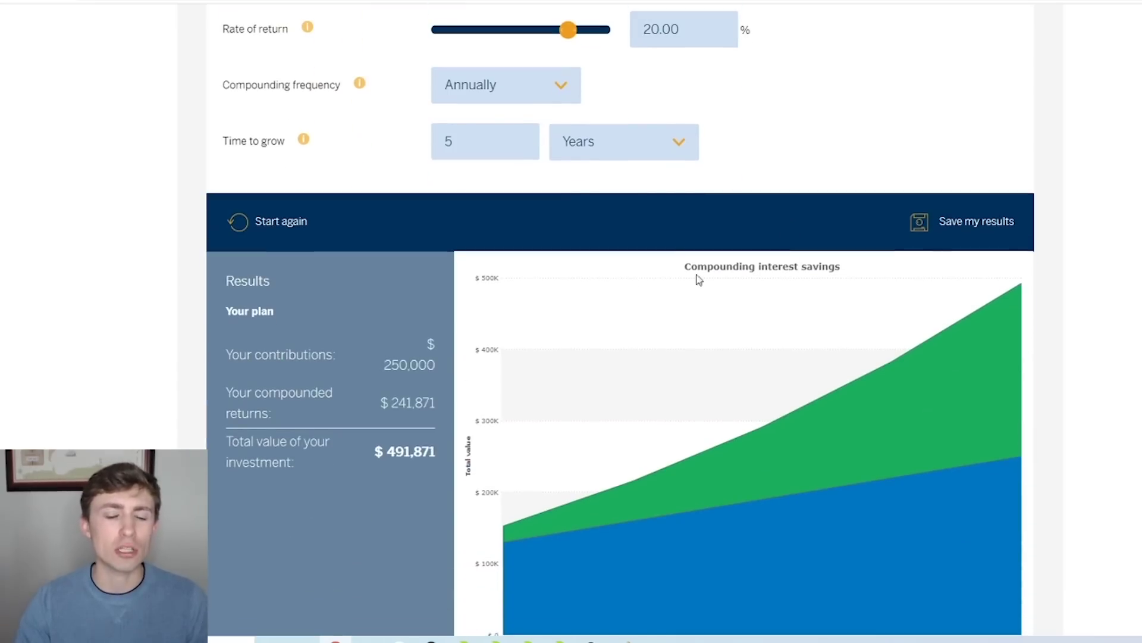
pyautogui.scroll(3, 476, 271)
pyautogui.scroll(-4, 480, 270)
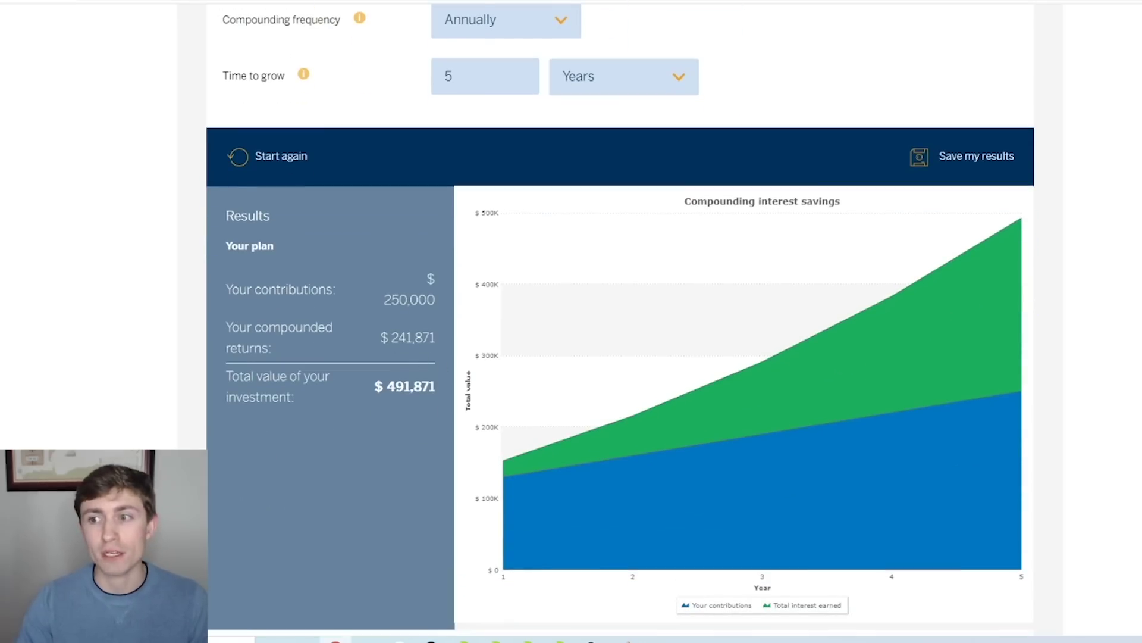
pyautogui.moveTo(352, 376)
pyautogui.mouseDown()
pyautogui.moveTo(451, 414)
pyautogui.moveTo(377, 380)
pyautogui.mouseUp()
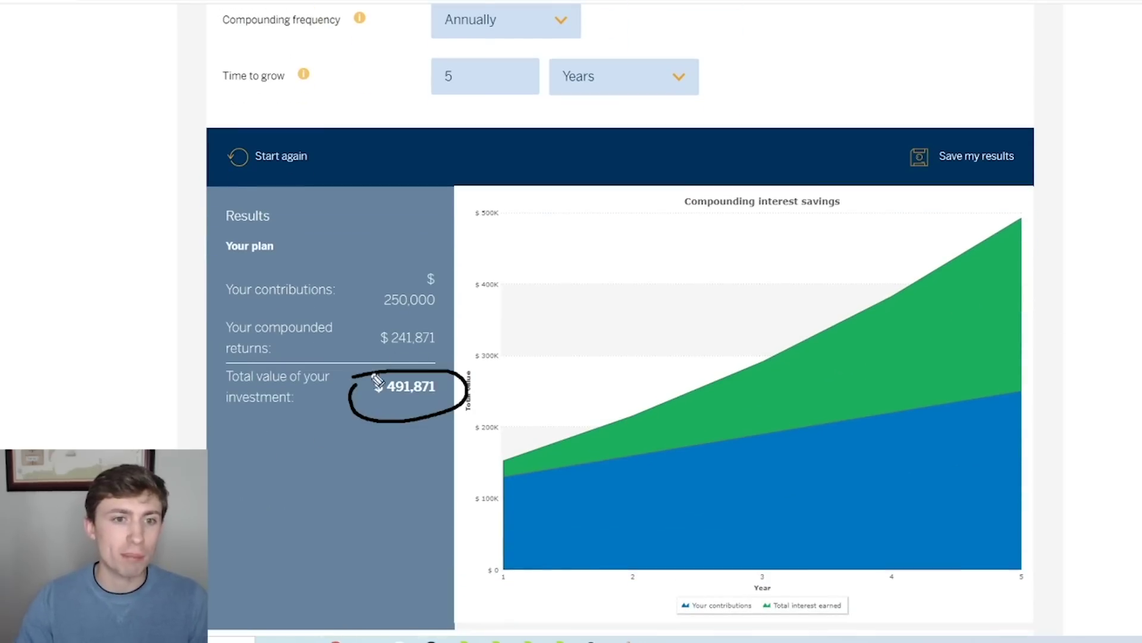
pyautogui.moveTo(357, 285)
pyautogui.mouseDown()
pyautogui.moveTo(400, 280)
pyautogui.moveTo(351, 322)
pyautogui.moveTo(410, 275)
pyautogui.mouseUp()
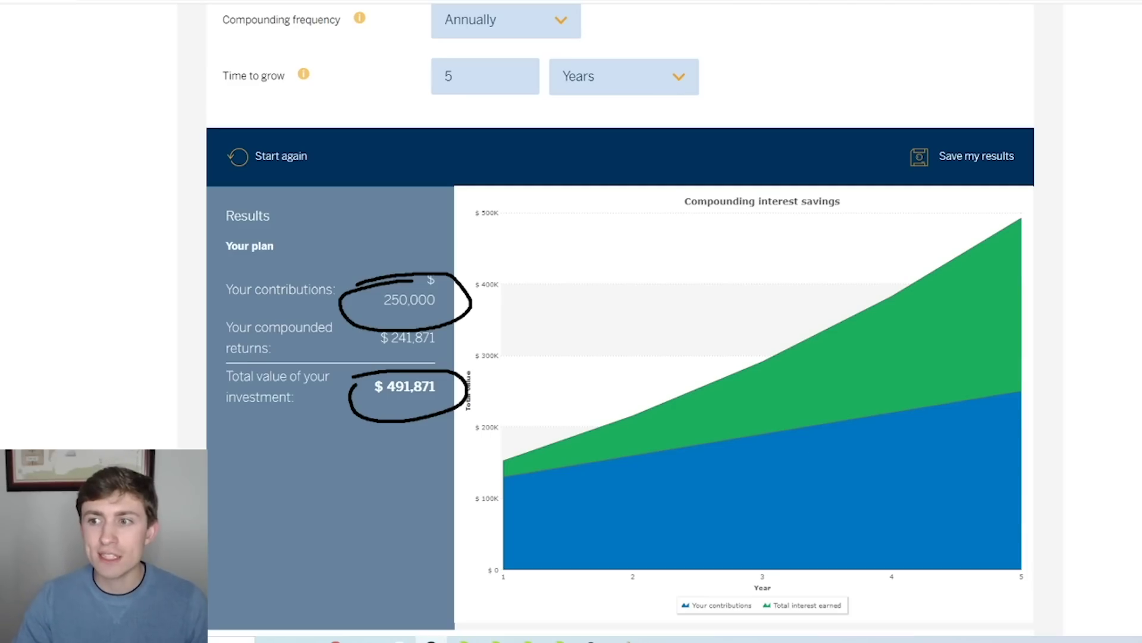
pyautogui.press('Escape')
# Enter 500,000 as the initial contribution and 5,000 as the monthly additional contribution
pyautogui.scroll(9, 631, 194)
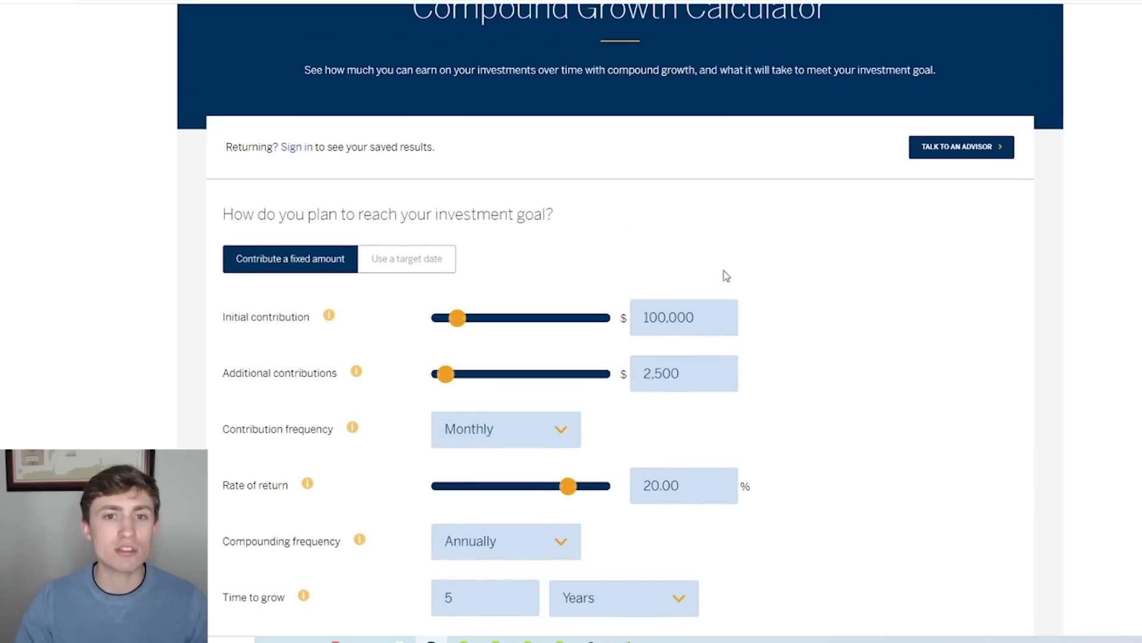
pyautogui.moveTo(699, 316); pyautogui.dragTo(594, 311)
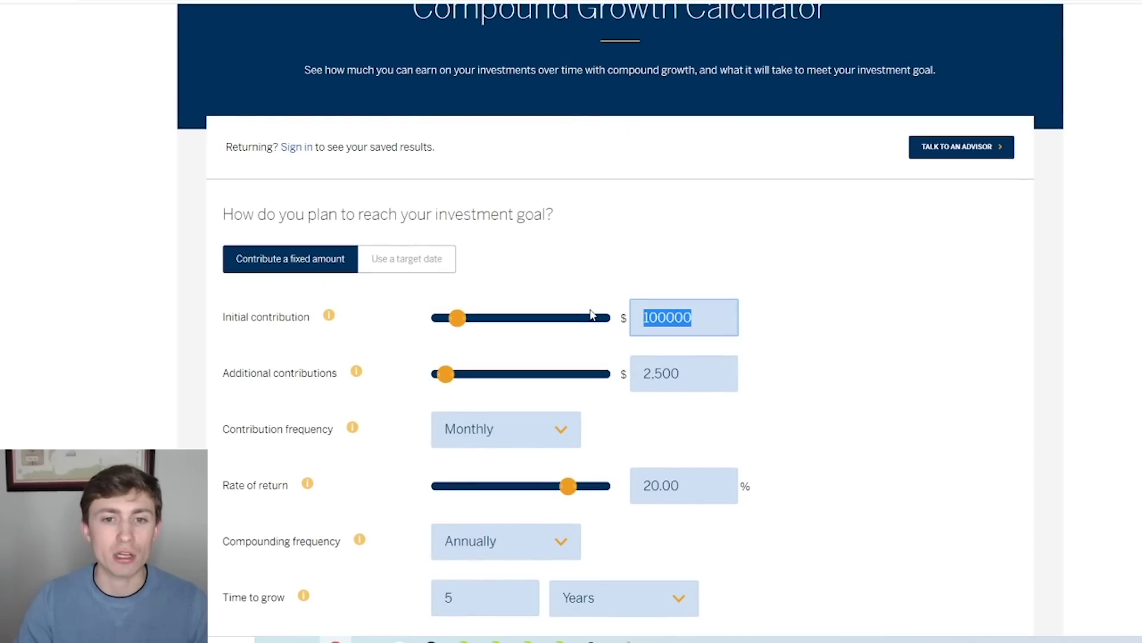
pyautogui.write('50')
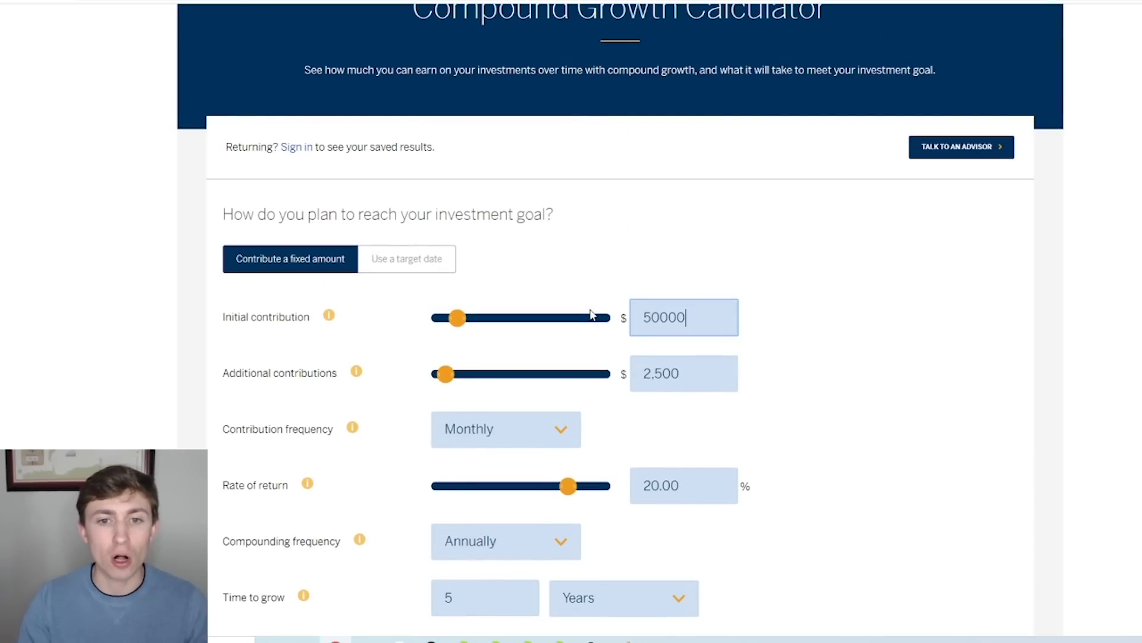
pyautogui.write('0,000')
pyautogui.click(800, 310)
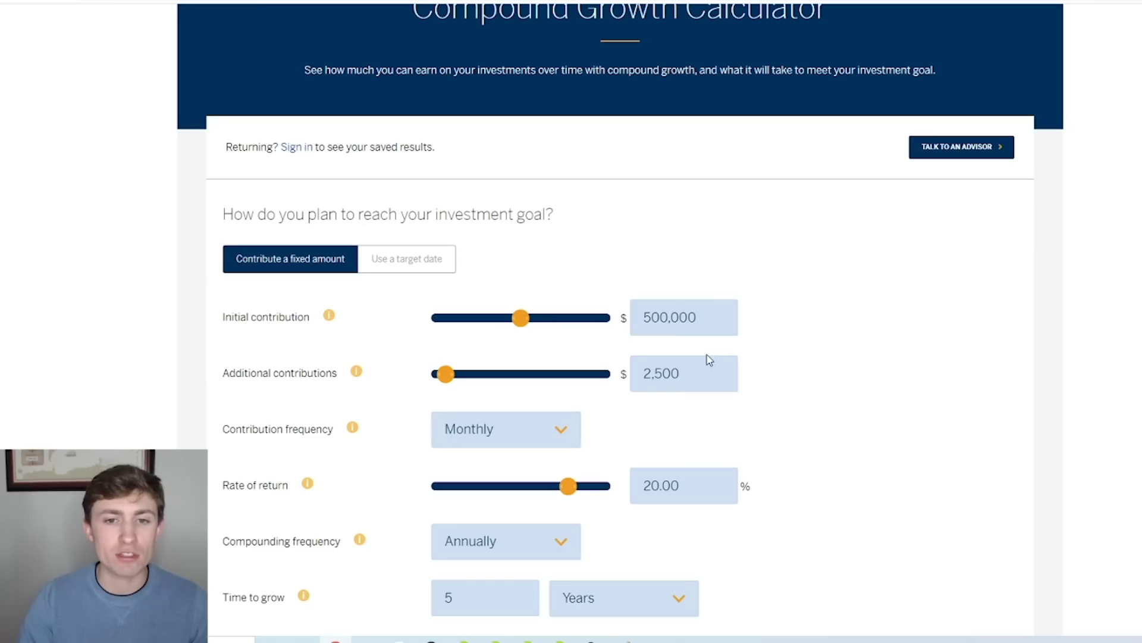
pyautogui.click(699, 373)
pyautogui.moveTo(699, 373); pyautogui.dragTo(585, 362)
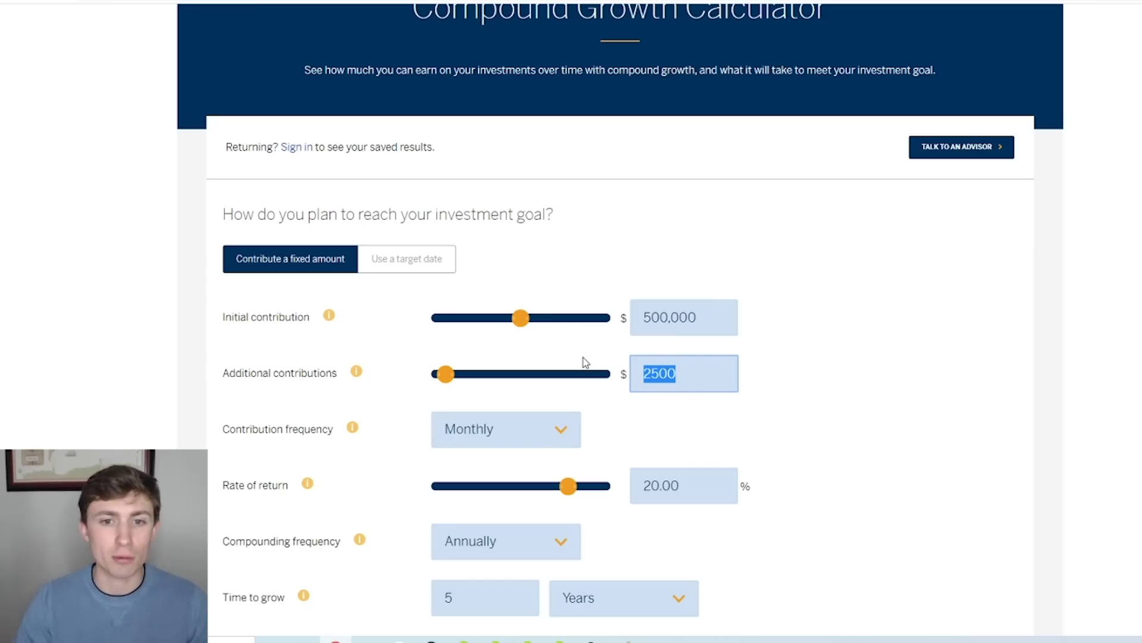
pyautogui.write('500')
pyautogui.click(795, 311)
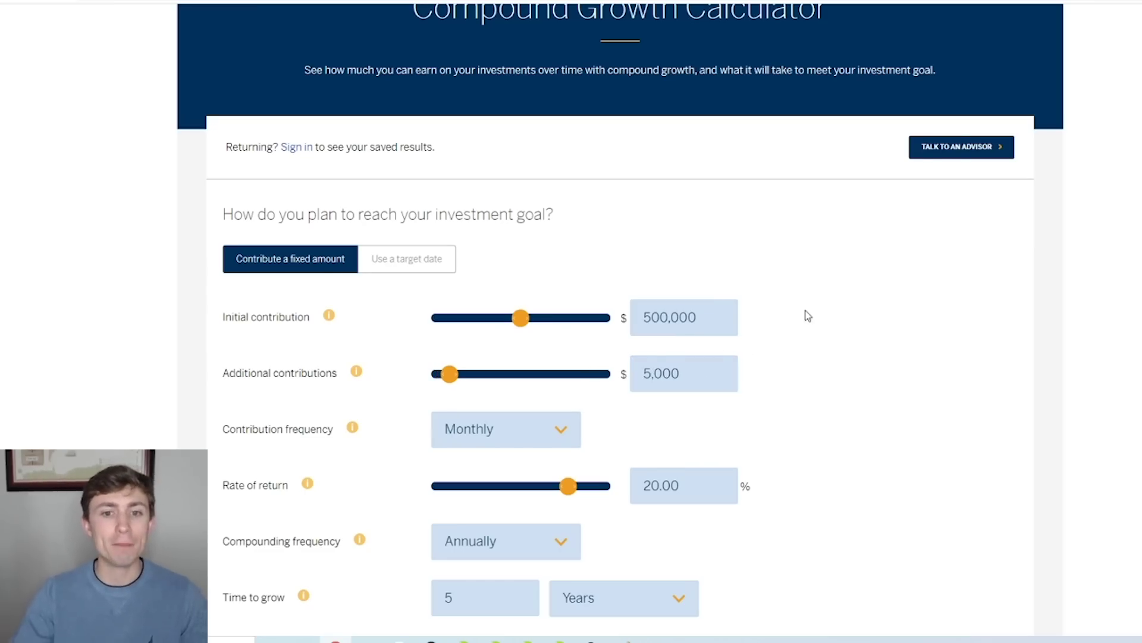
# Circle the 500,000 initial contribution in ink, erase it, and scroll toward Results
pyautogui.scroll(-2, 712, 330)
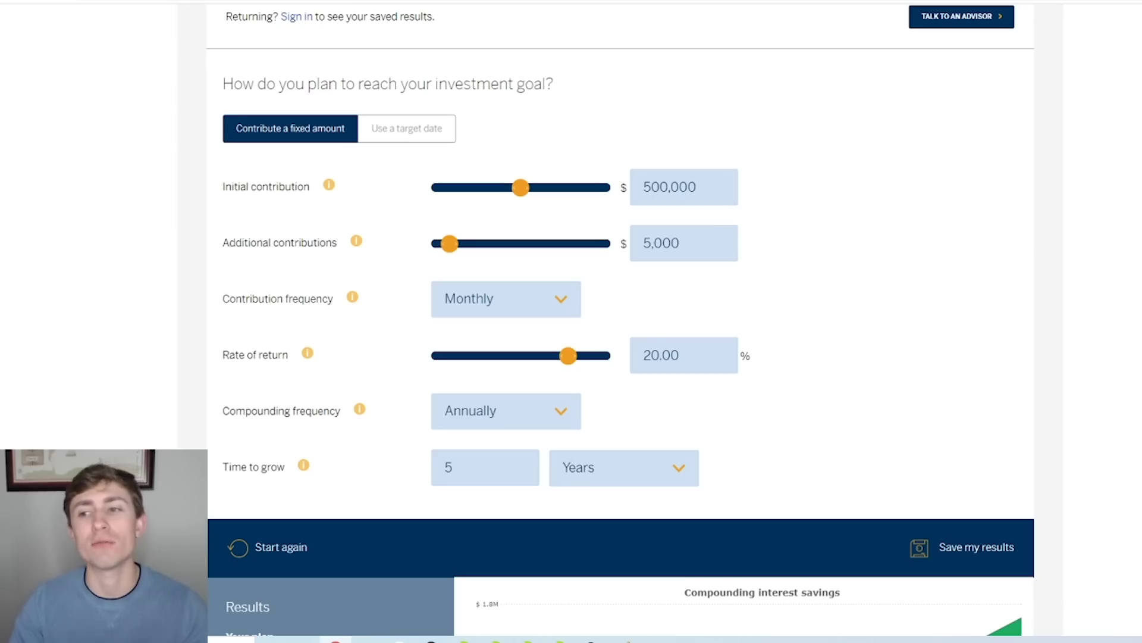
pyautogui.moveTo(619, 162)
pyautogui.mouseDown()
pyautogui.moveTo(714, 227)
pyautogui.moveTo(689, 168)
pyautogui.mouseUp()
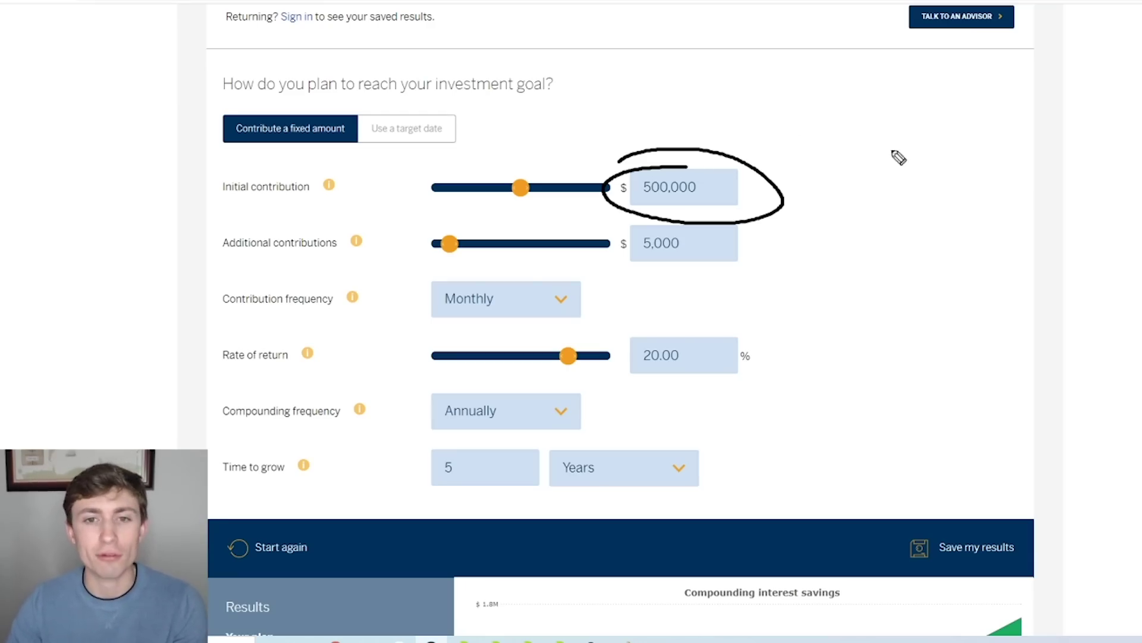
pyautogui.press('Escape')
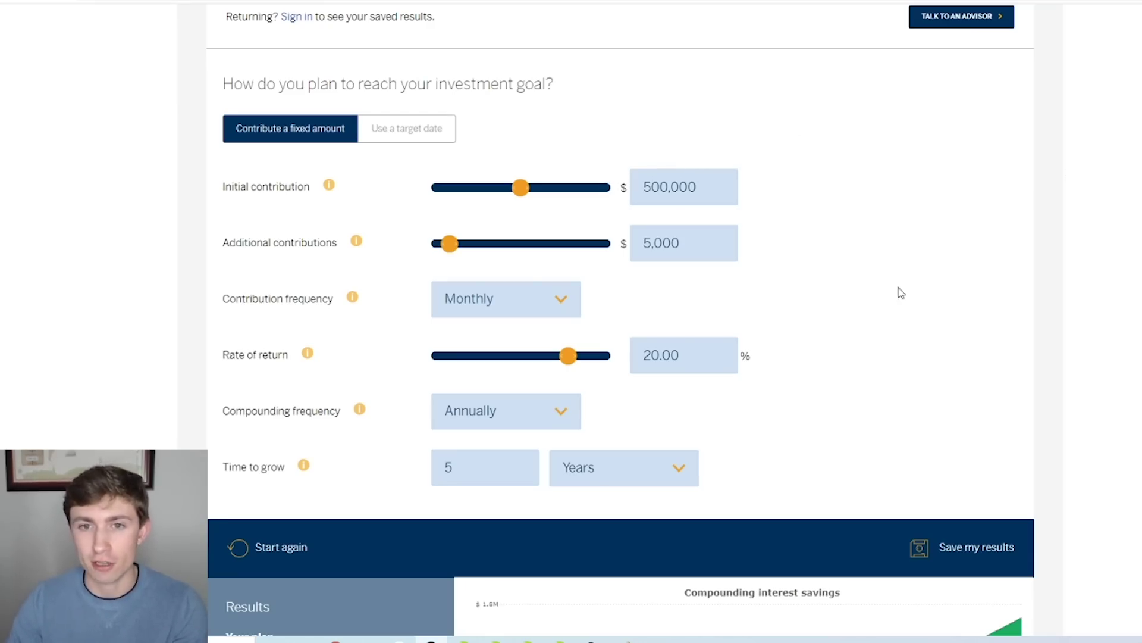
pyautogui.scroll(-5, 775, 255)
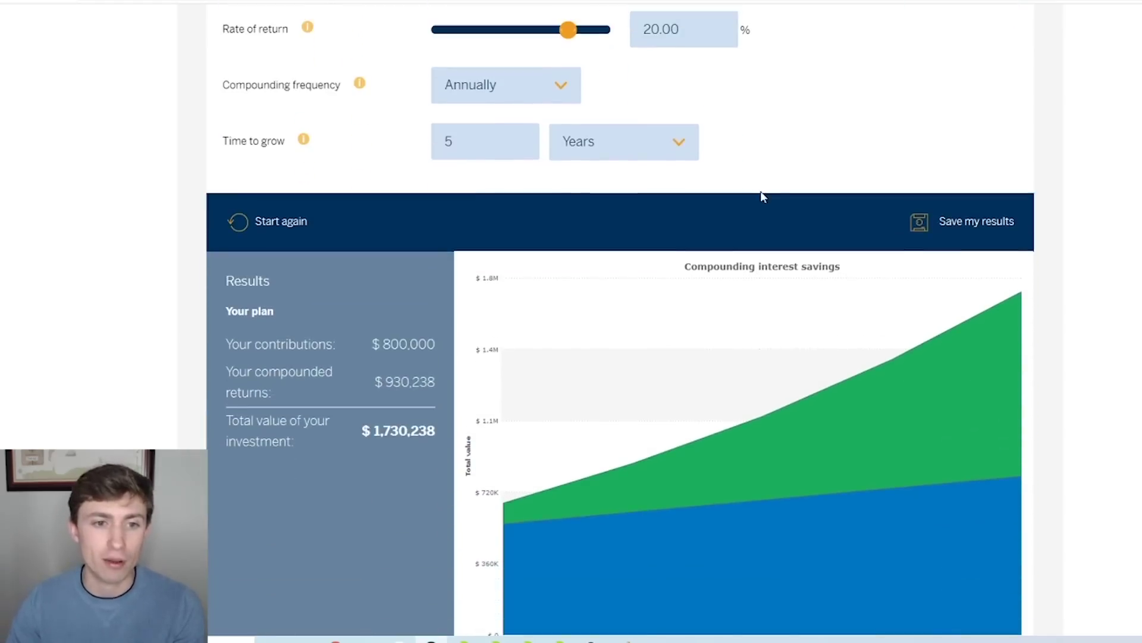
# Draw an ink ellipse around the $1,730,238 total value in the Results panel
pyautogui.scroll(4, 806, 183)
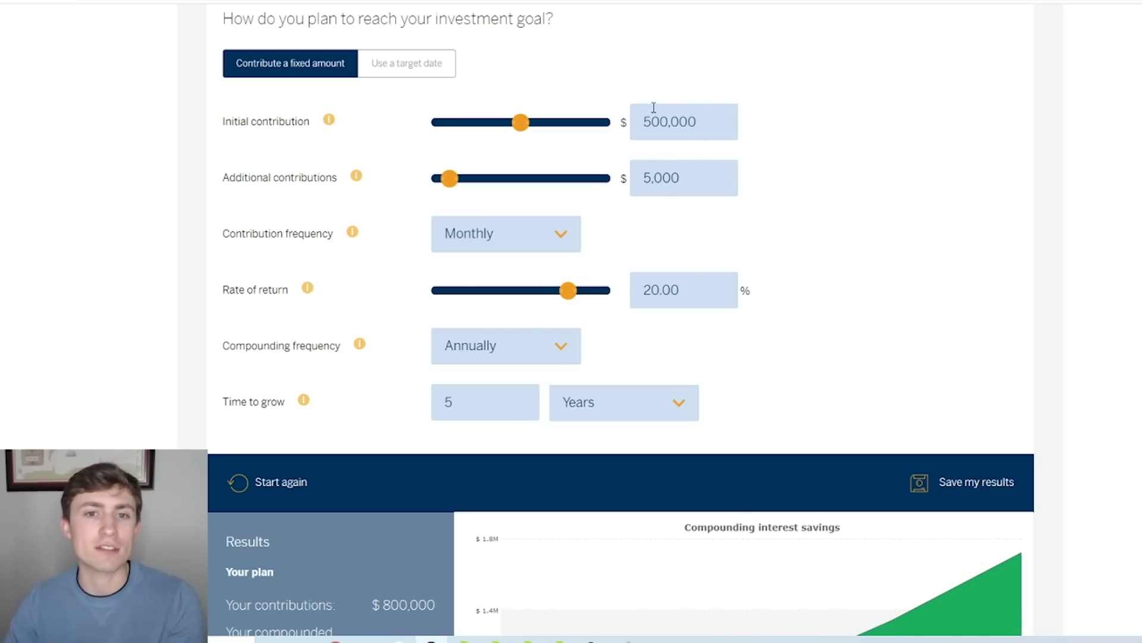
pyautogui.scroll(-5, 707, 128)
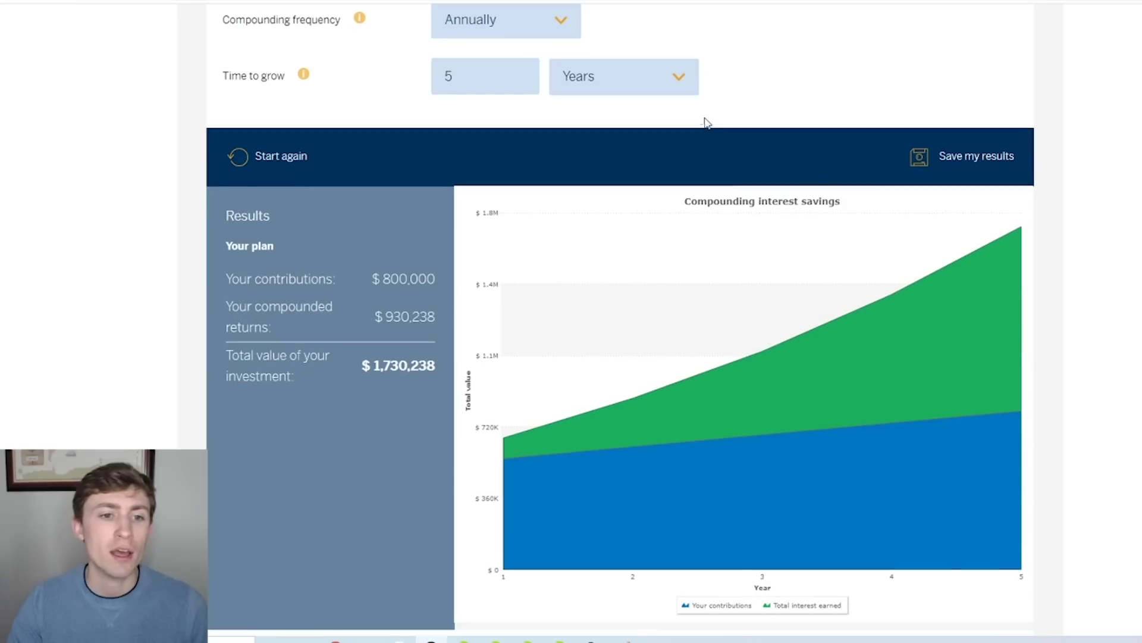
pyautogui.moveTo(455, 357); pyautogui.dragTo(375, 352)
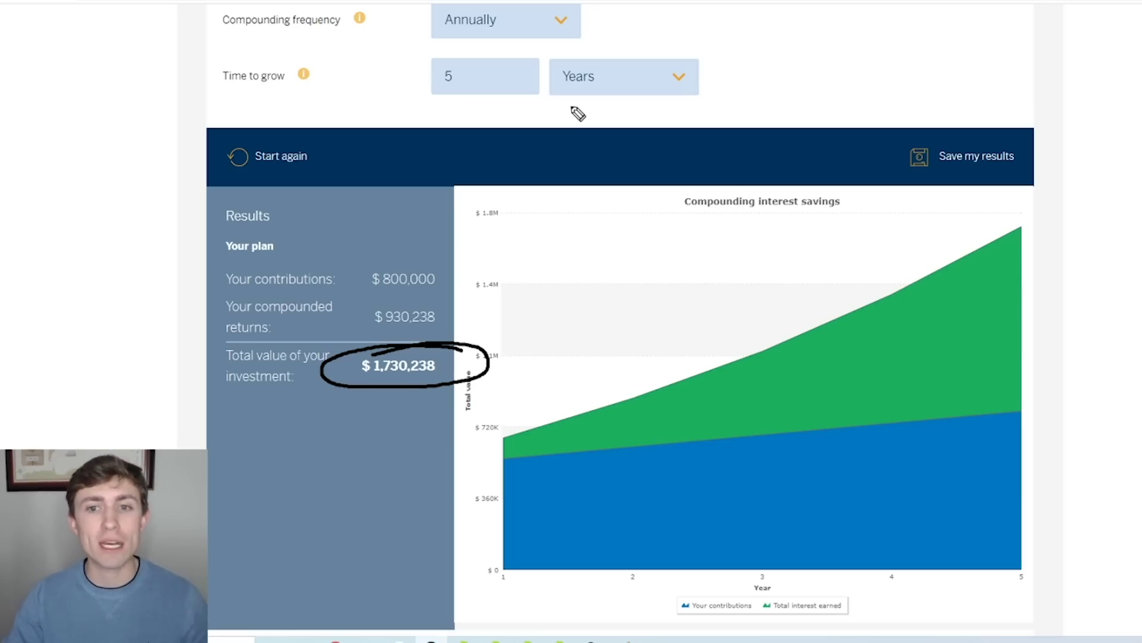
# Sketch a rising arrow, circle the ~$720K start point, and draw a $-labelled vertical axis
pyautogui.moveTo(510, 411)
pyautogui.mouseDown()
pyautogui.moveTo(655, 322)
pyautogui.moveTo(741, 171)
pyautogui.moveTo(776, 5)
pyautogui.moveTo(773, 24)
pyautogui.mouseUp()
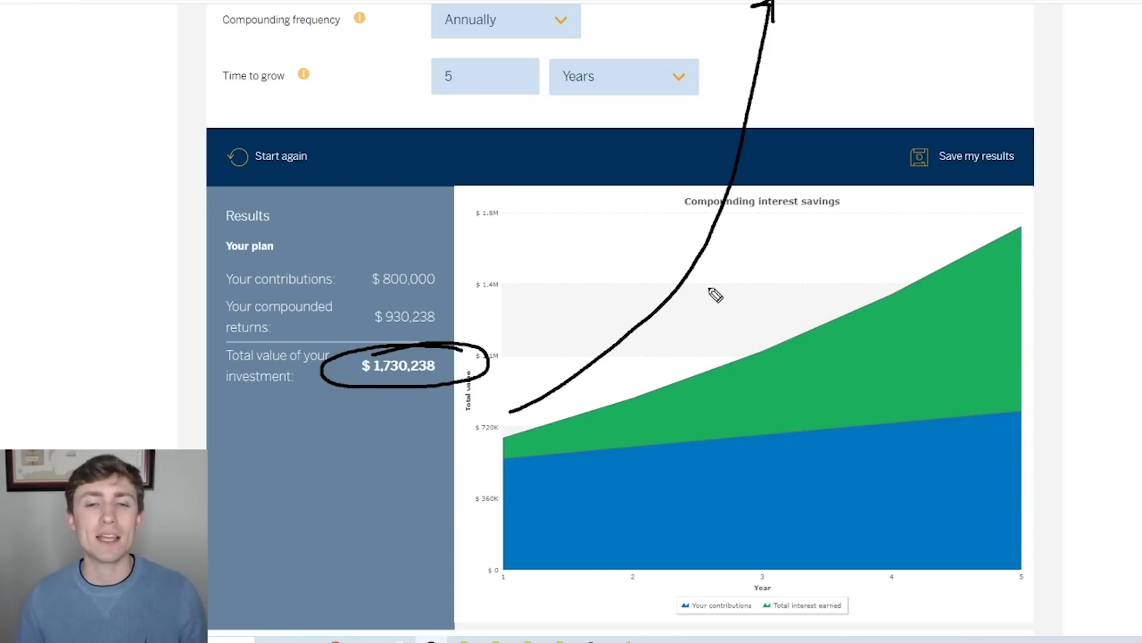
pyautogui.moveTo(562, 333)
pyautogui.mouseDown()
pyautogui.moveTo(592, 454)
pyautogui.moveTo(613, 345)
pyautogui.mouseUp()
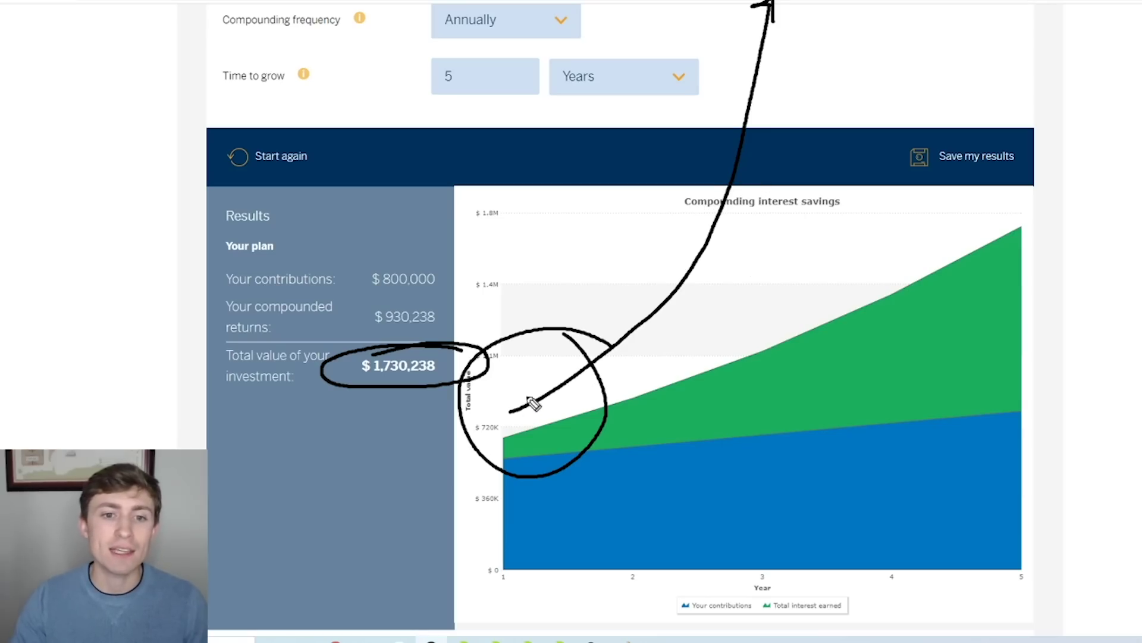
pyautogui.moveTo(510, 410)
pyautogui.mouseDown()
pyautogui.moveTo(505, 186)
pyautogui.moveTo(494, 297)
pyautogui.mouseUp()
pyautogui.moveTo(452, 95)
pyautogui.mouseDown()
pyautogui.moveTo(439, 118)
pyautogui.moveTo(458, 126)
pyautogui.mouseUp()
pyautogui.moveTo(451, 70); pyautogui.dragTo(437, 149)
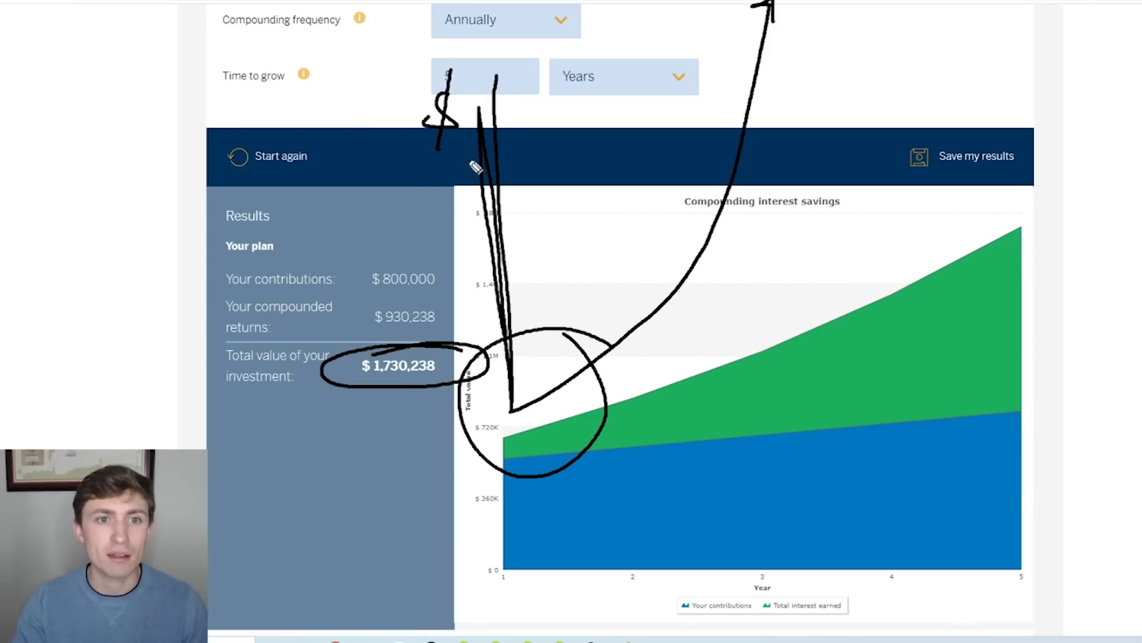
# Draw a horizontal axis across the chart and label it 'X = time'
pyautogui.moveTo(519, 411); pyautogui.dragTo(869, 393)
pyautogui.moveTo(868, 368); pyautogui.dragTo(872, 409)
pyautogui.moveTo(678, 410)
pyautogui.mouseDown()
pyautogui.moveTo(713, 437)
pyautogui.moveTo(664, 439)
pyautogui.mouseUp()
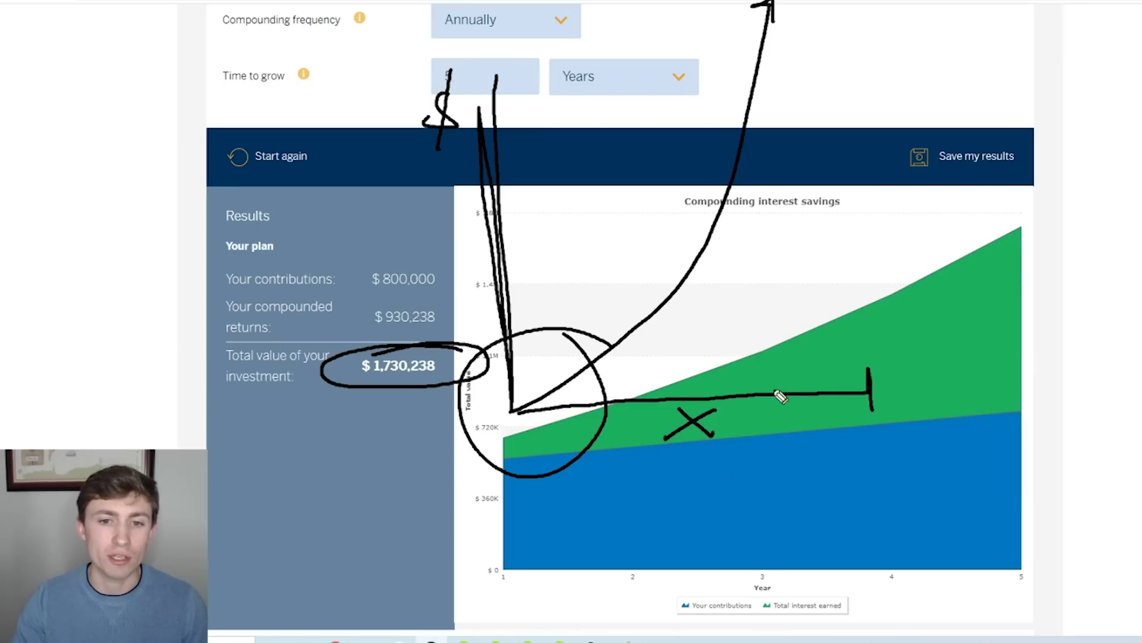
pyautogui.moveTo(735, 416)
pyautogui.mouseDown()
pyautogui.moveTo(776, 433)
pyautogui.moveTo(789, 415)
pyautogui.mouseUp()
pyautogui.moveTo(796, 420)
pyautogui.mouseDown()
pyautogui.moveTo(795, 433)
pyautogui.moveTo(834, 403)
pyautogui.moveTo(844, 424)
pyautogui.mouseUp()
pyautogui.moveTo(847, 412); pyautogui.dragTo(875, 419)
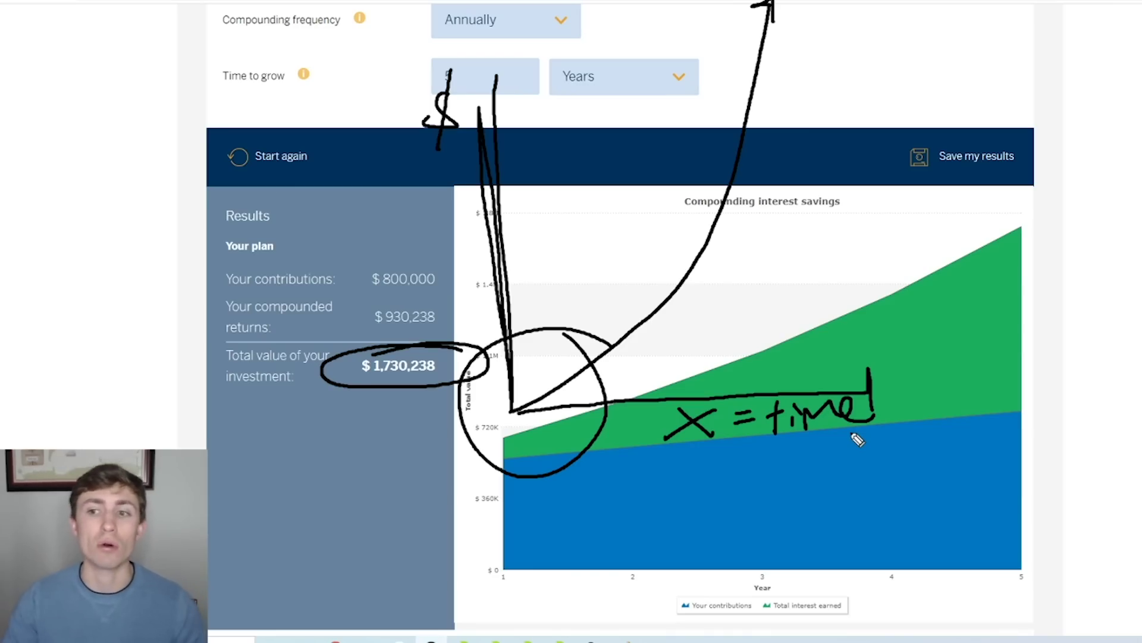
# Clear all ink and enter a 30% rate of return, which clamps to 25.00
pyautogui.press('e')
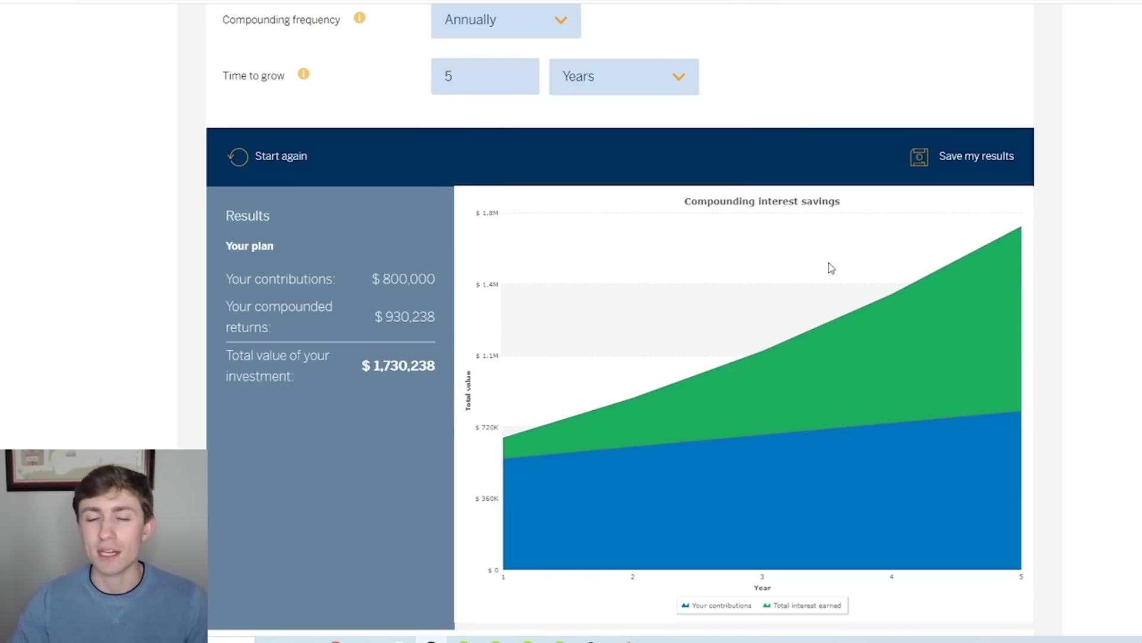
pyautogui.scroll(6, 577, 227)
pyautogui.moveTo(690, 358); pyautogui.dragTo(626, 353)
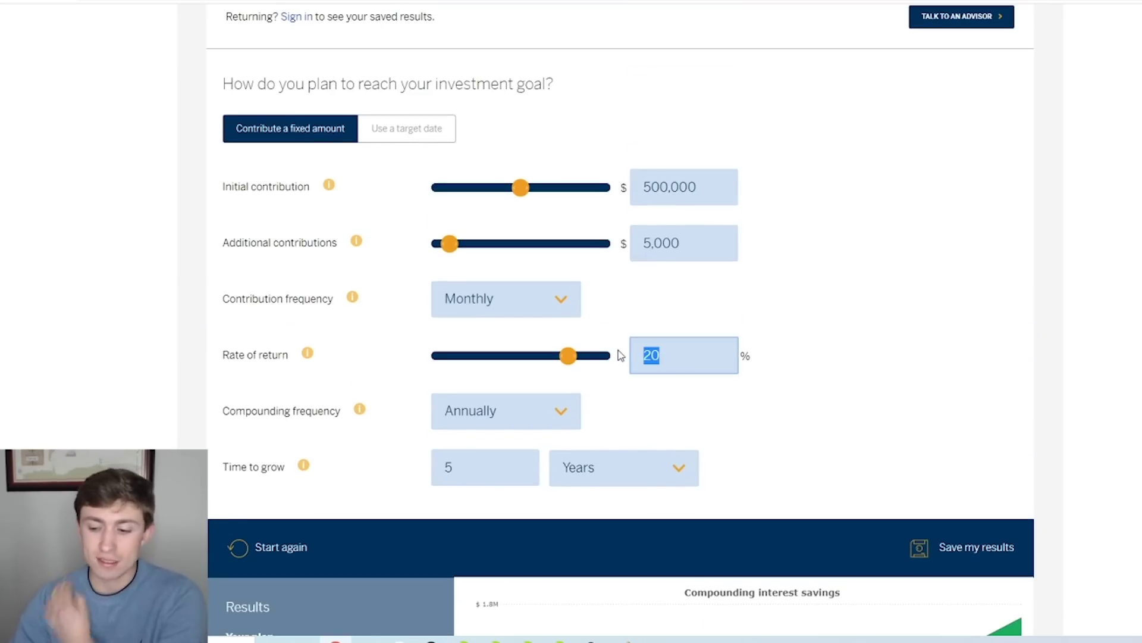
pyautogui.write('30')
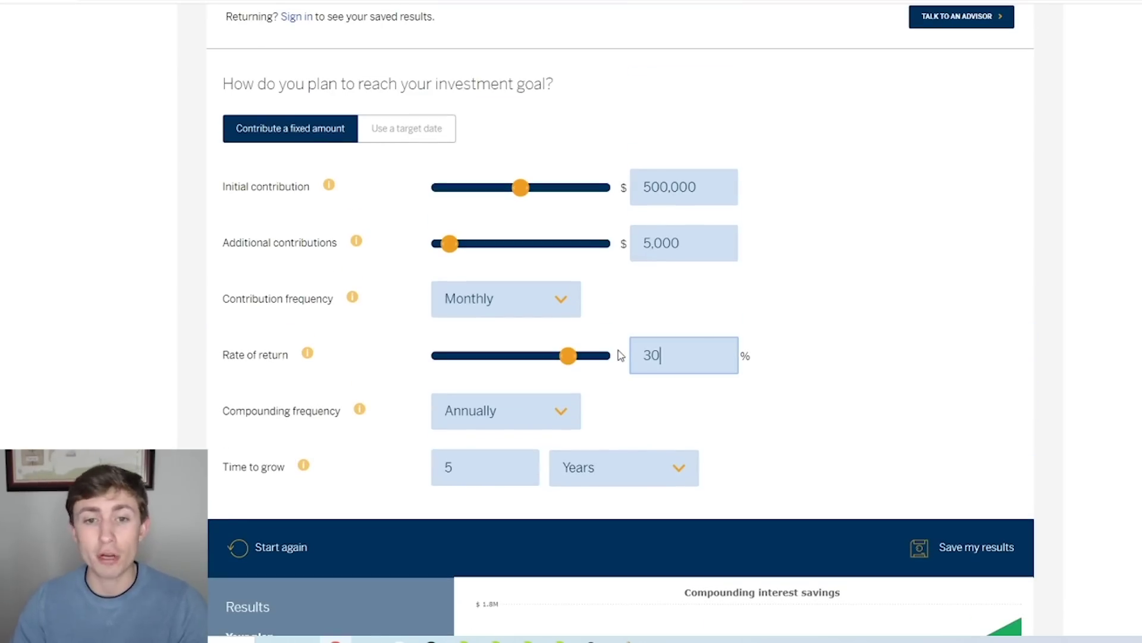
pyautogui.click(709, 326)
# Highlight the new $2,072,453 total investment value in Results
pyautogui.scroll(-3, 708, 326)
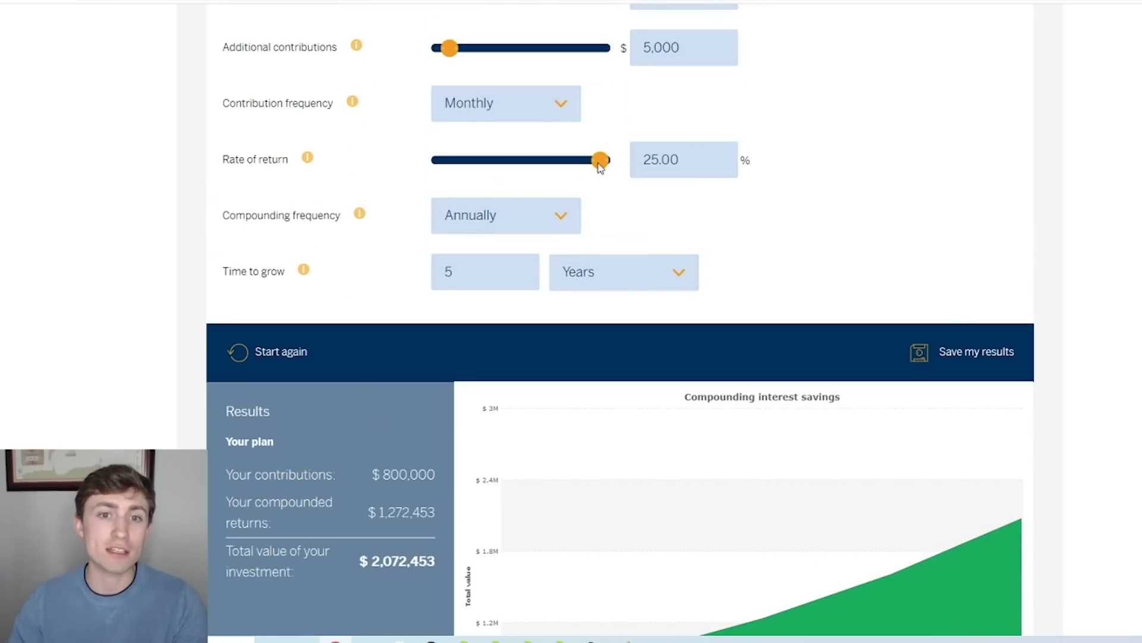
pyautogui.scroll(2, 654, 179)
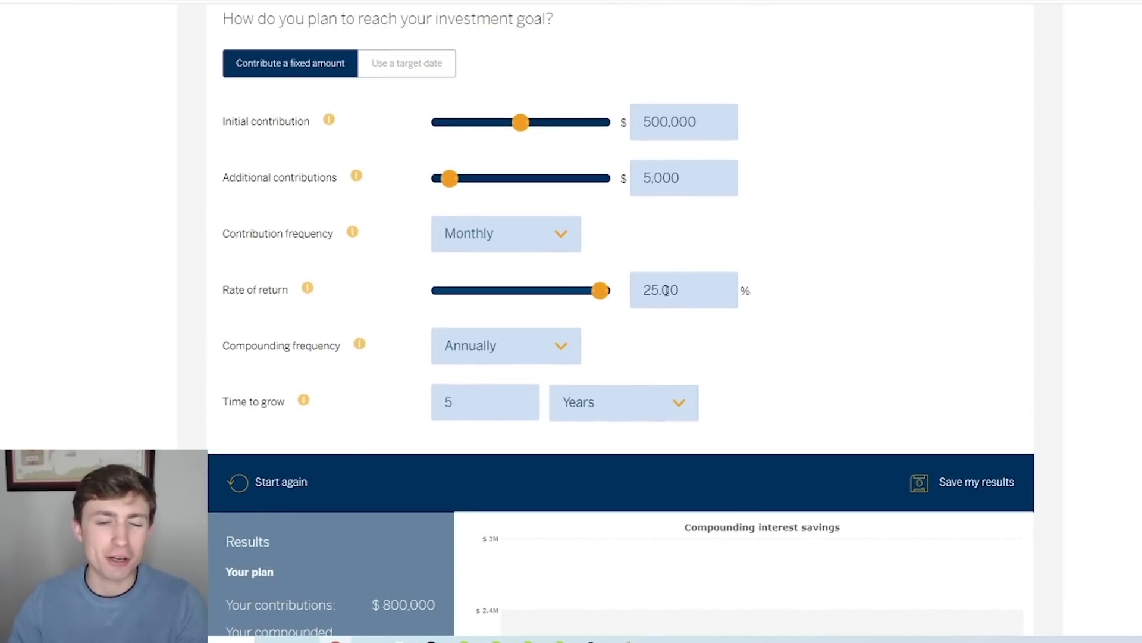
pyautogui.scroll(-4, 548, 337)
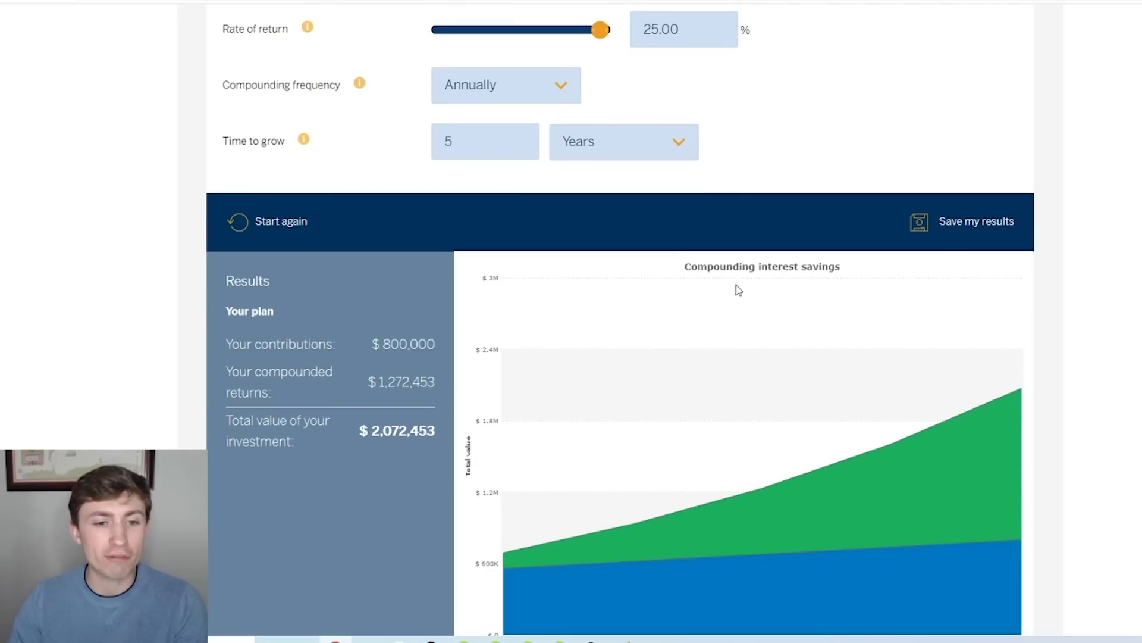
pyautogui.moveTo(384, 443); pyautogui.dragTo(544, 442)
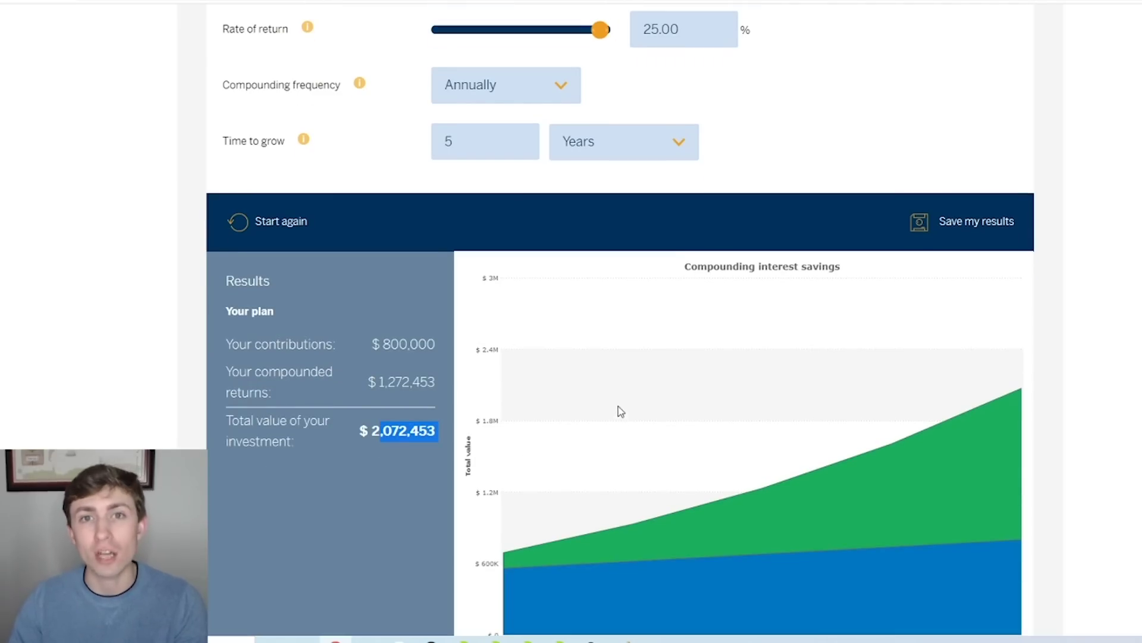
# Recheck the rate of return, leaving it at 25.00, and review the results
pyautogui.scroll(7, 720, 357)
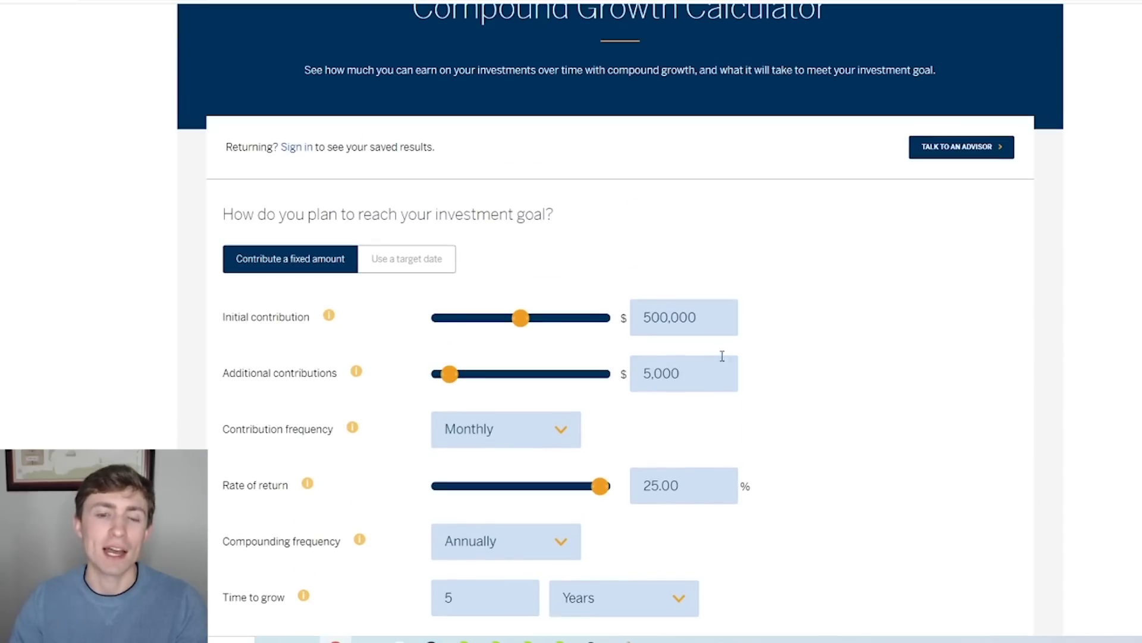
pyautogui.doubleClick(710, 497)
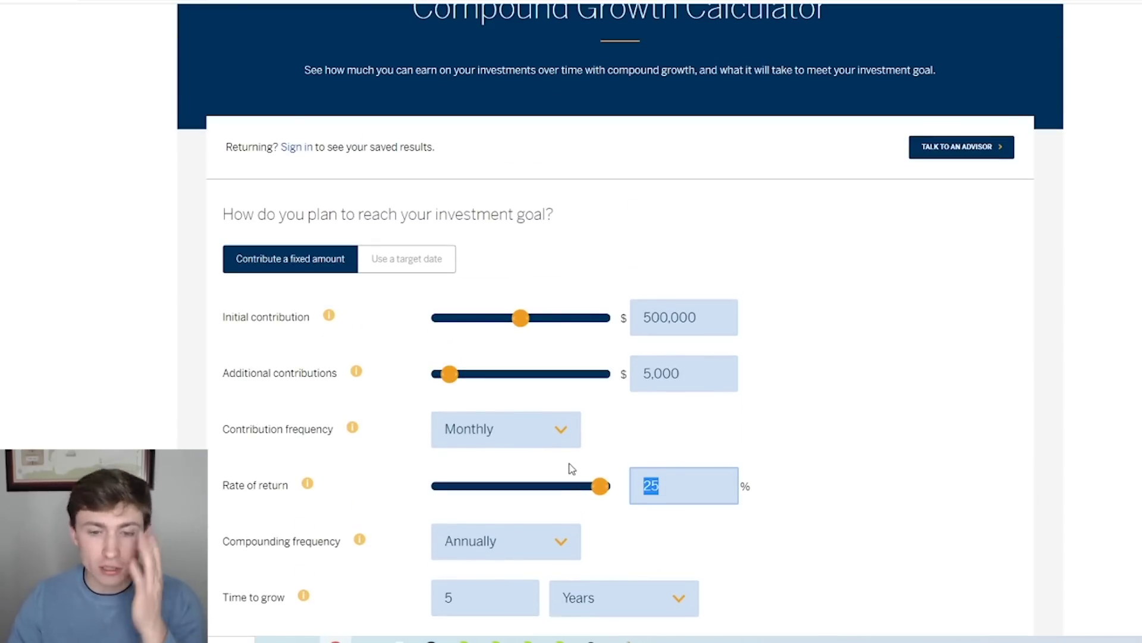
pyautogui.click(905, 400)
pyautogui.click(707, 487)
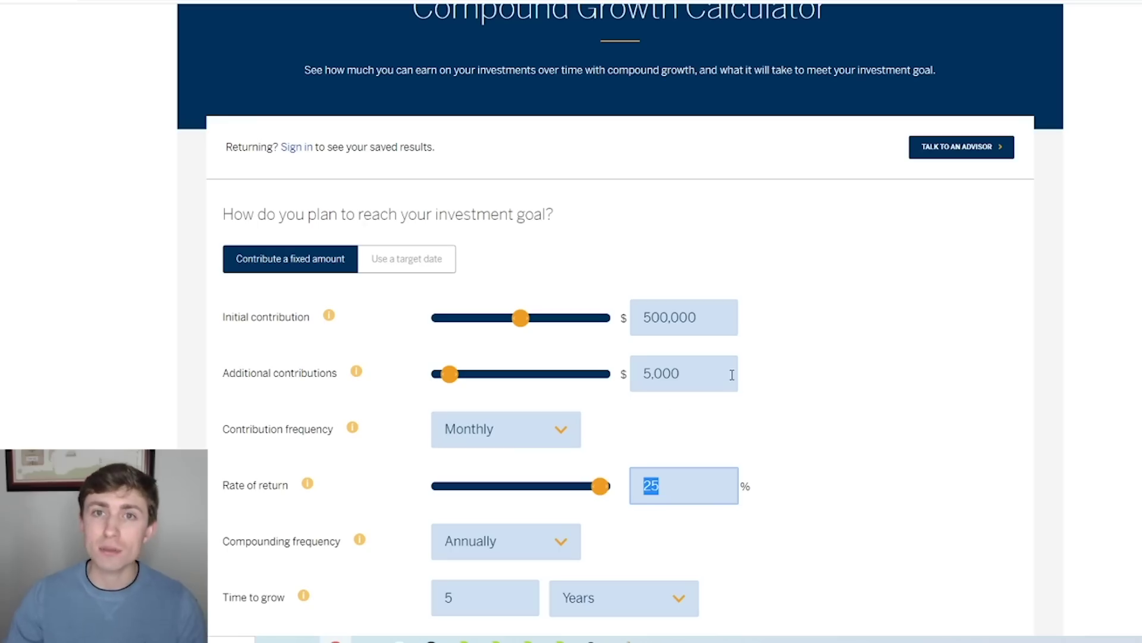
pyautogui.click(780, 330)
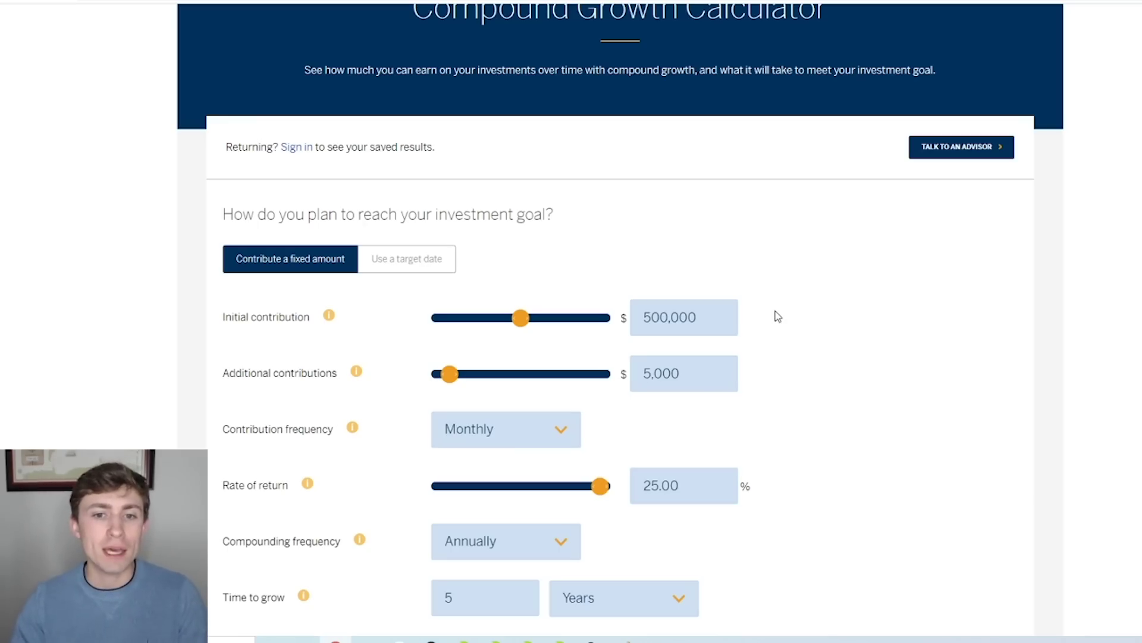
pyautogui.scroll(-3, 745, 311)
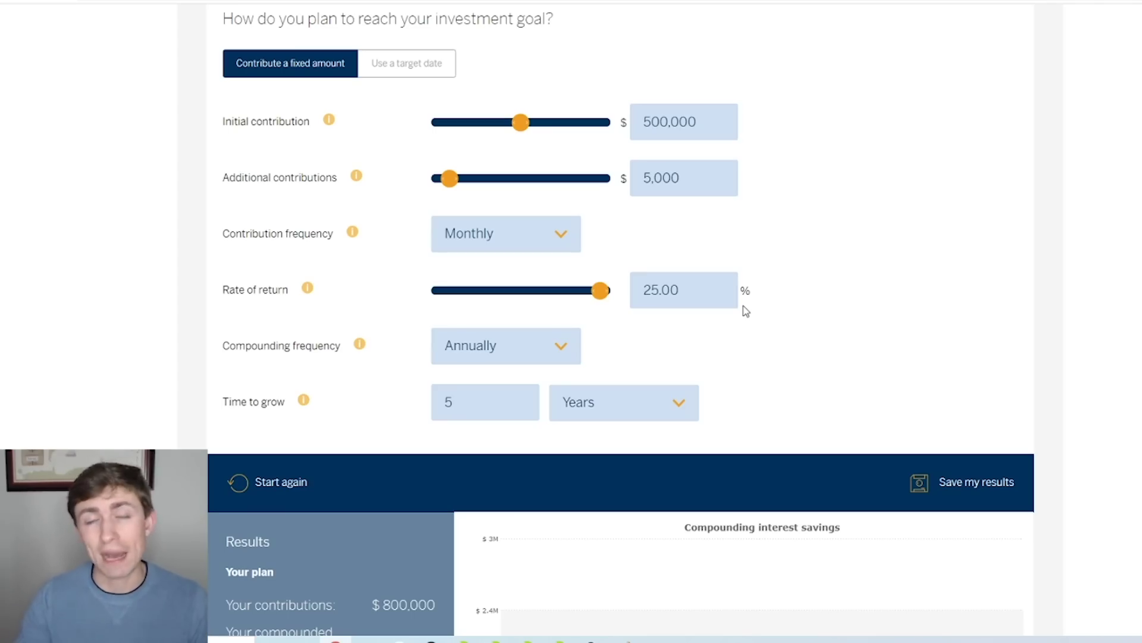
pyautogui.scroll(5, 744, 310)
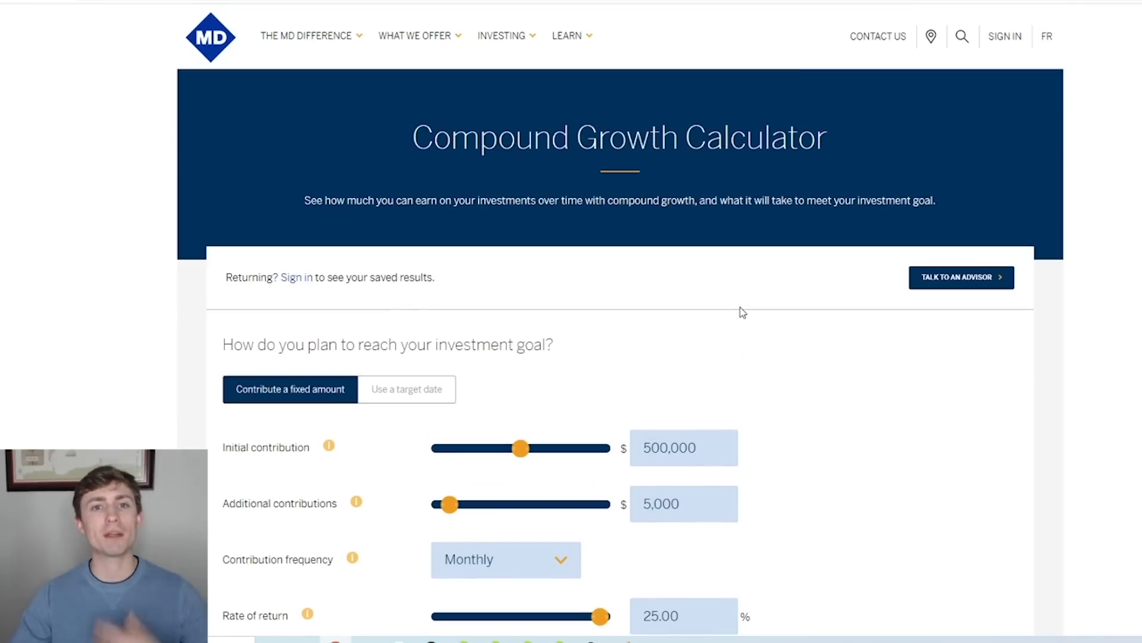